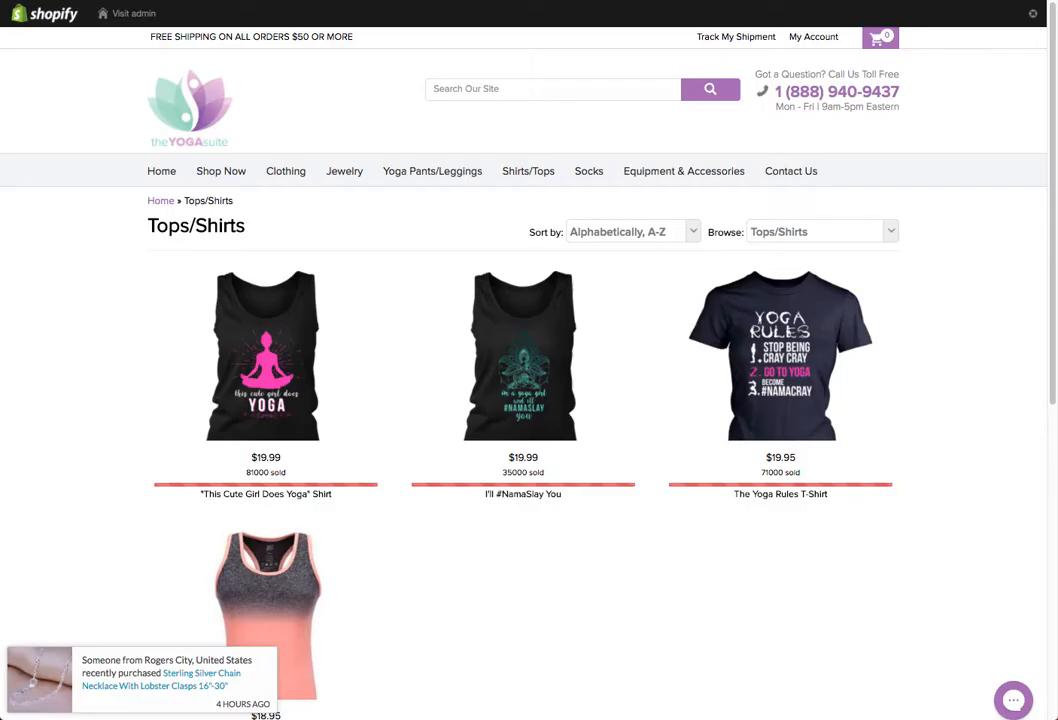
- Open the 'This Cute Girl Does Yoga' Shirt from the Tops/Shirts listing and browse its product page
{"action": "scroll", "coordinate": [305, 175], "scroll_direction": "down", "scroll_amount": 3}
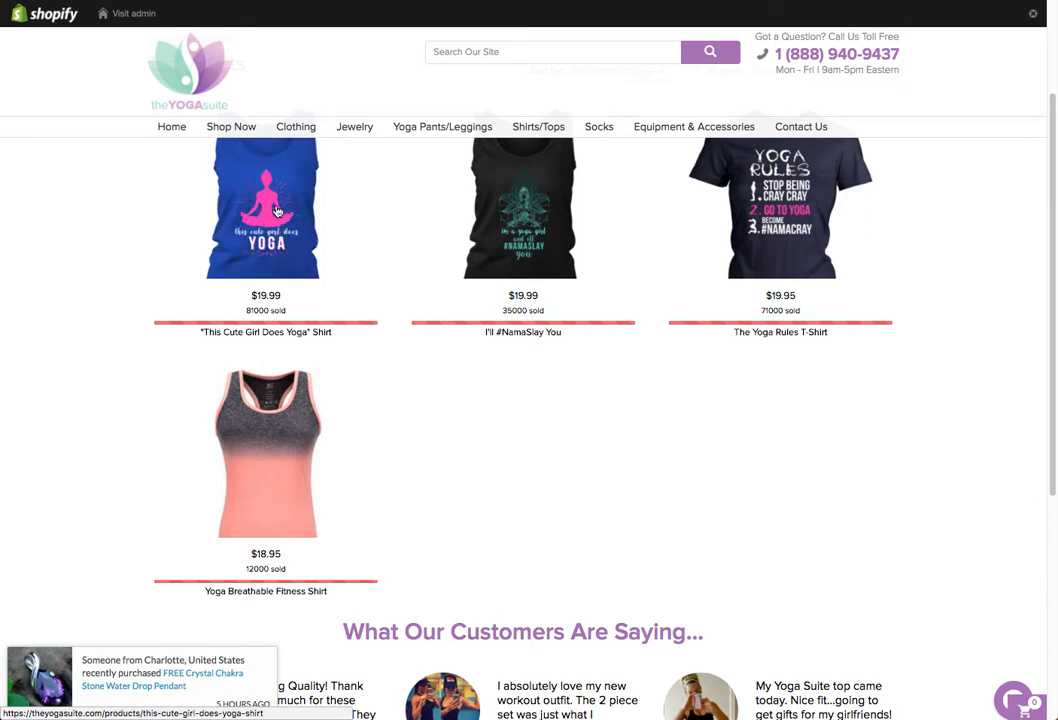
{"action": "left_click", "coordinate": [277, 211]}
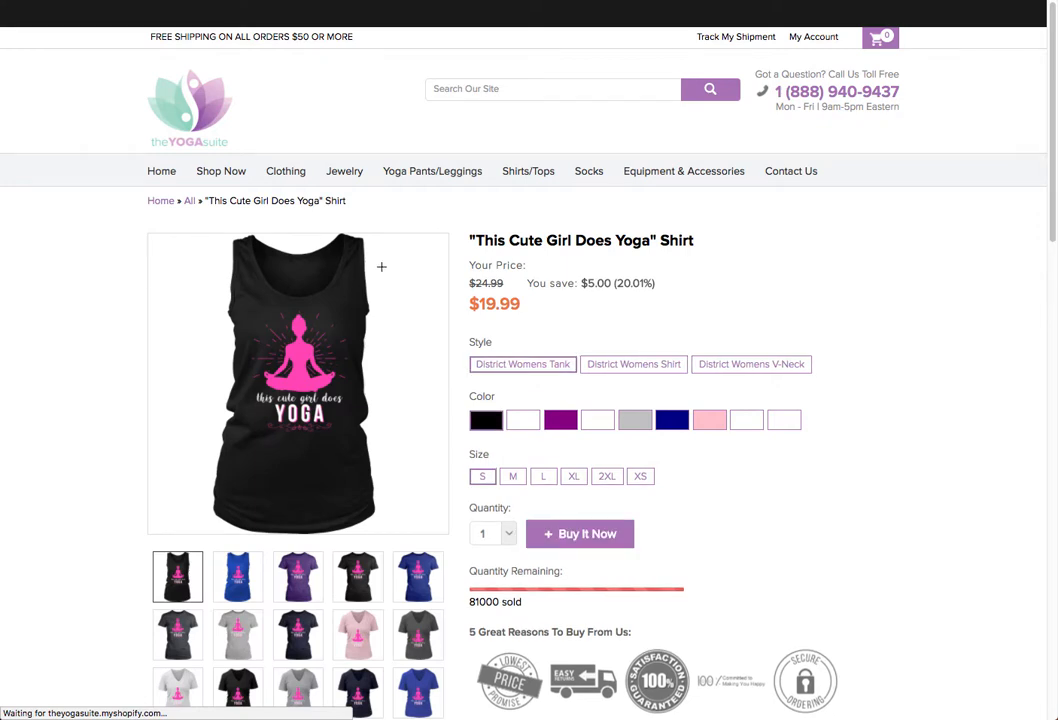
{"action": "scroll", "coordinate": [378, 267], "scroll_direction": "down", "scroll_amount": 5}
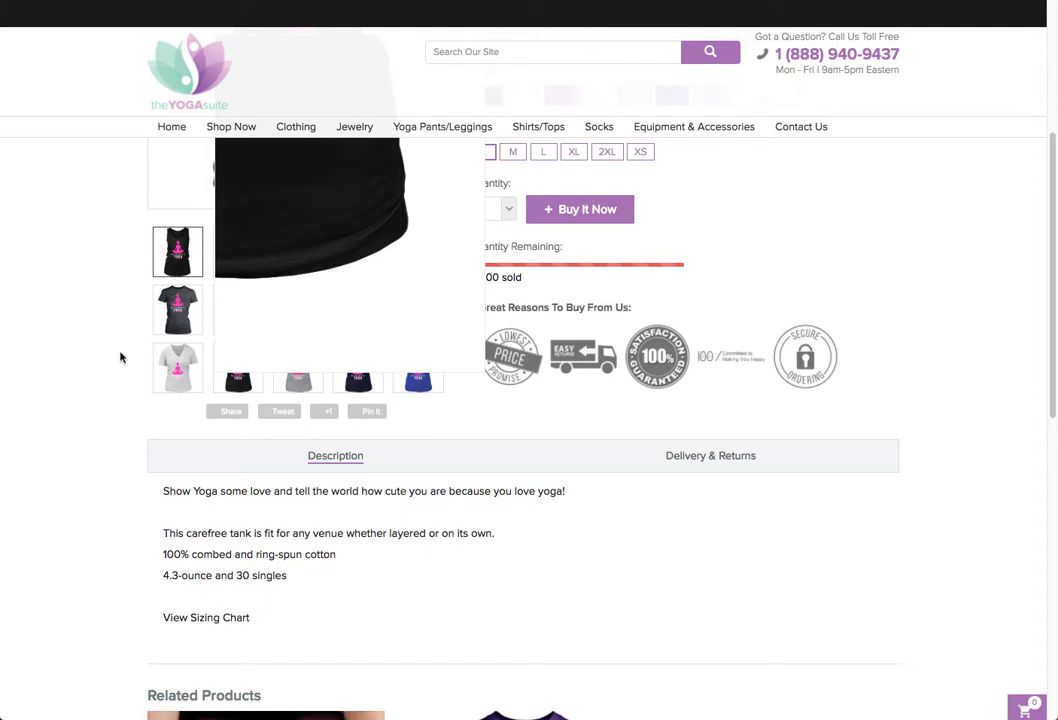
{"action": "scroll", "coordinate": [119, 355], "scroll_direction": "up", "scroll_amount": 5}
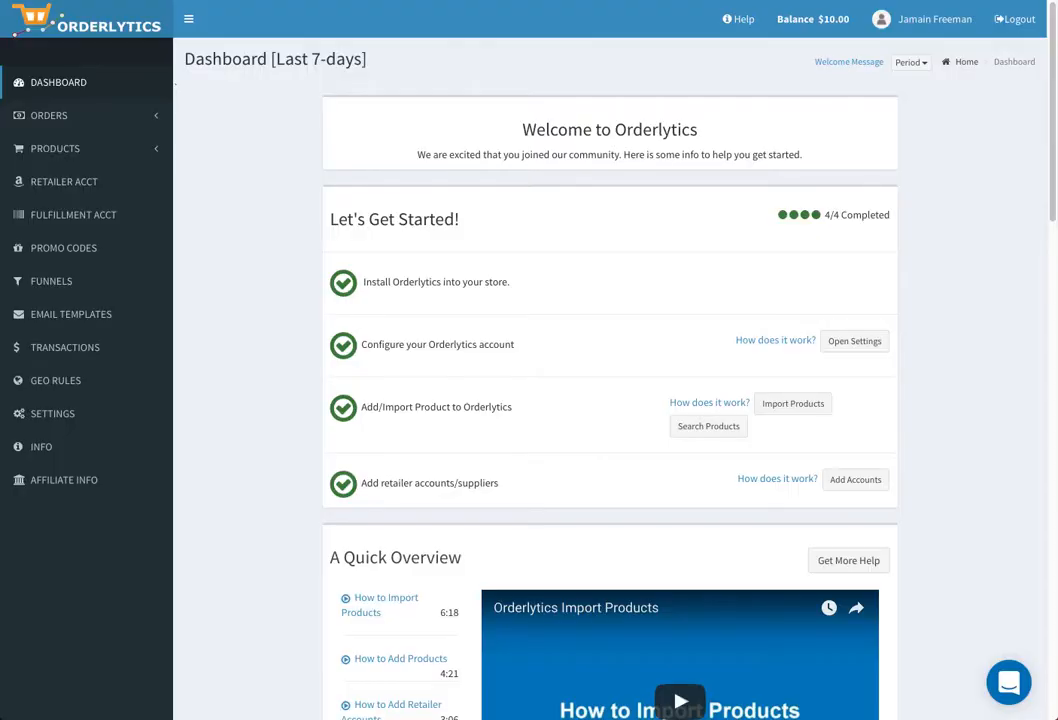
- Go to PRODUCTS > Import From Store in the Orderlytics sidebar
{"action": "left_click", "coordinate": [73, 151]}
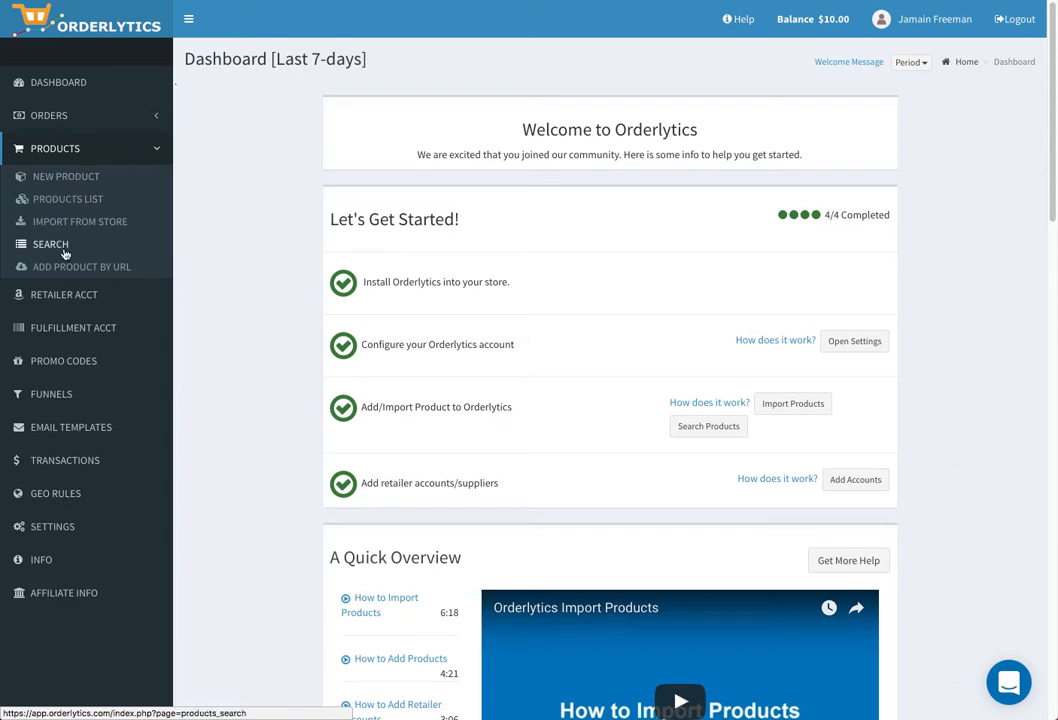
{"action": "left_click", "coordinate": [75, 229]}
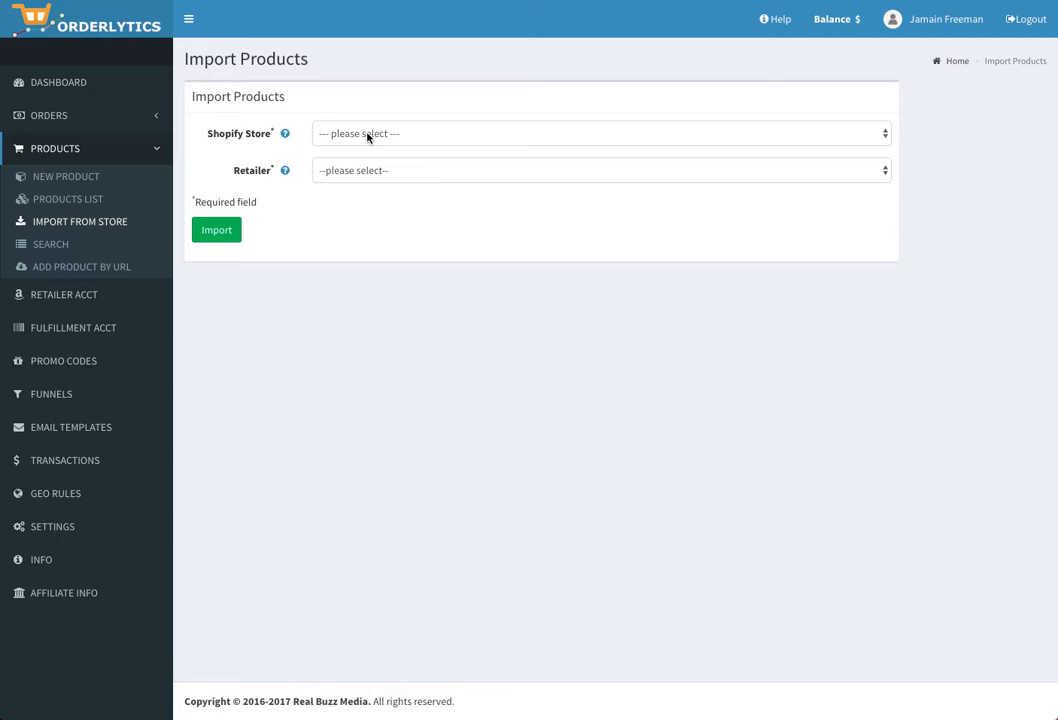
- Load products from theyogasuite.myshopify.com with Aliexpress as the retailer
{"action": "left_click", "coordinate": [367, 137]}
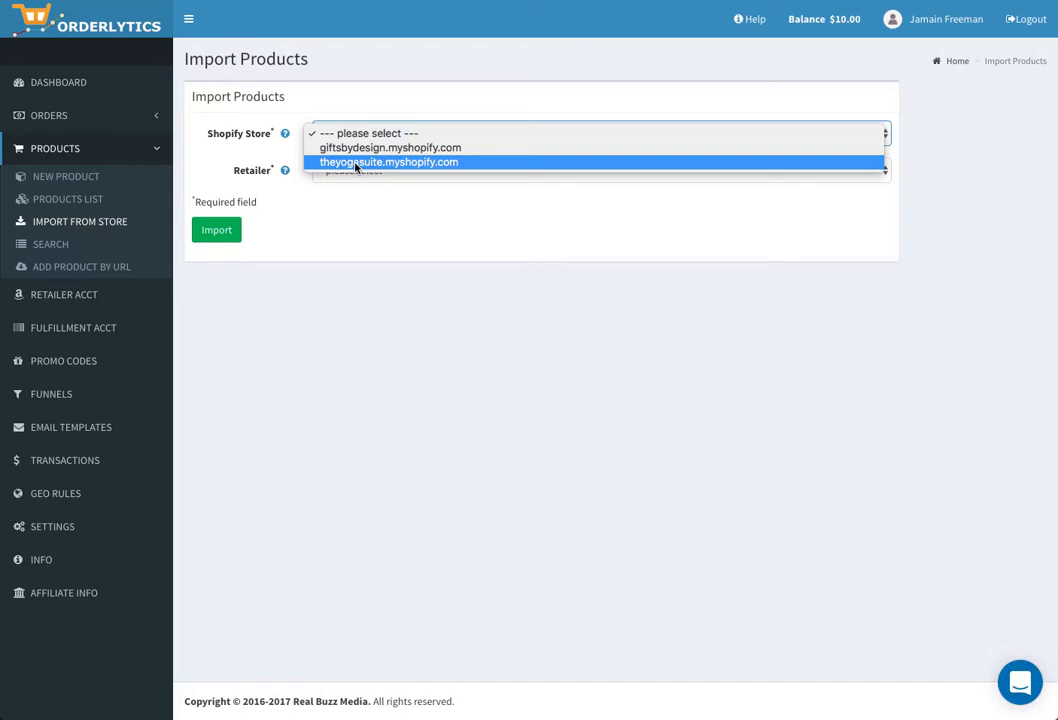
{"action": "left_click", "coordinate": [355, 163]}
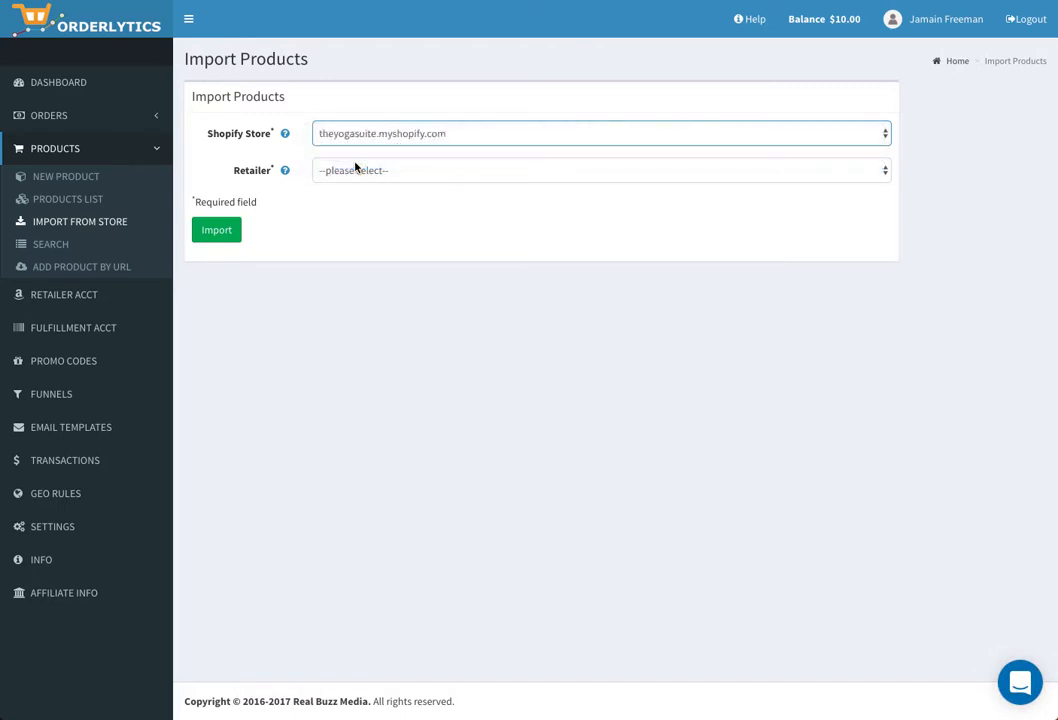
{"action": "left_click", "coordinate": [357, 176]}
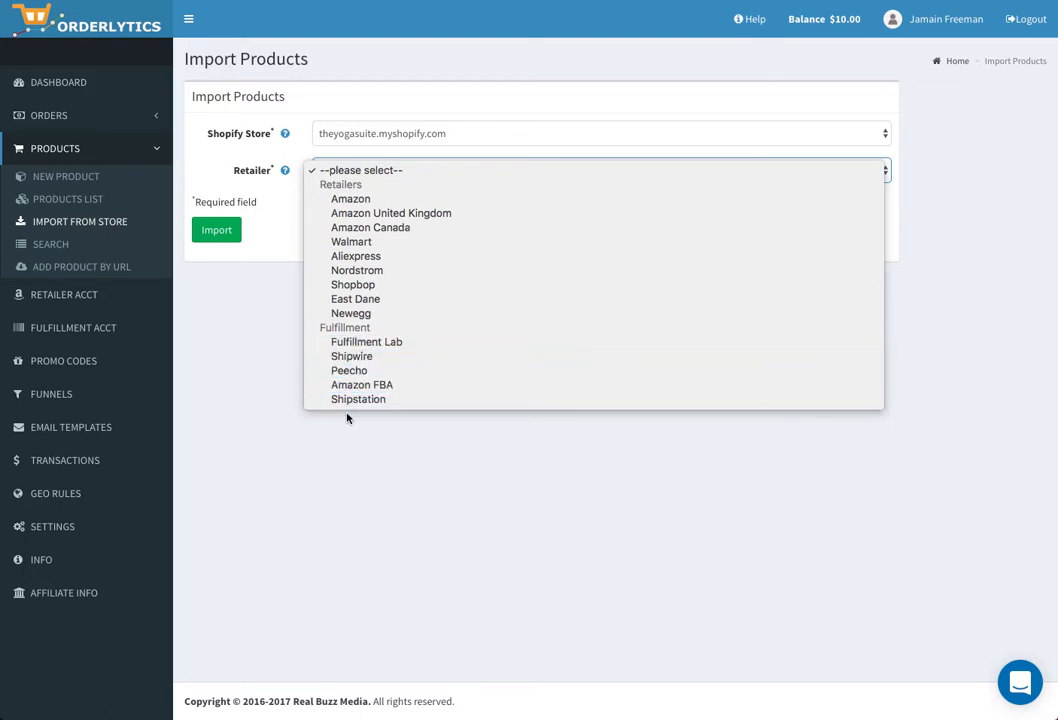
{"action": "left_click", "coordinate": [349, 259]}
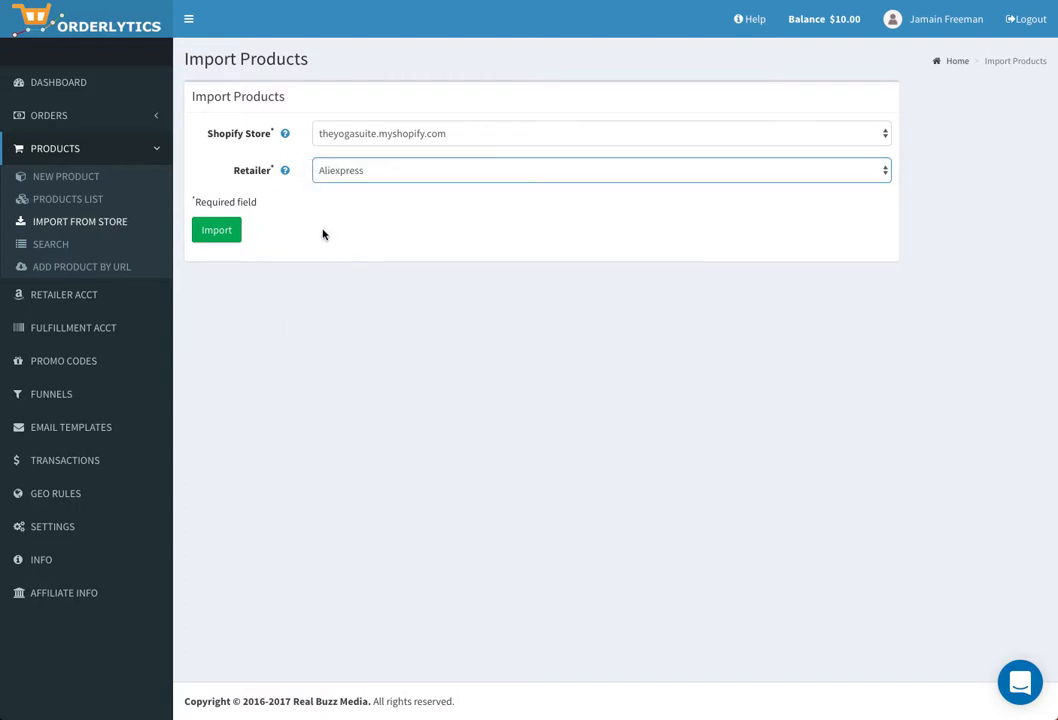
{"action": "left_click", "coordinate": [221, 236]}
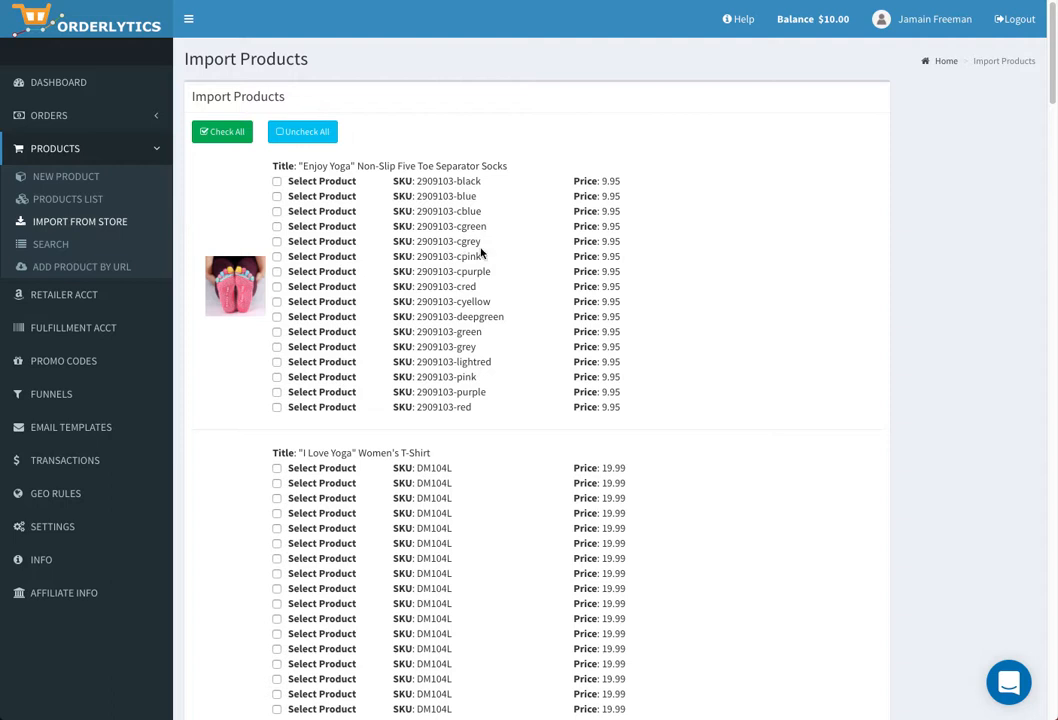
- Import the black, blue and cgreen 'Enjoy Yoga' toe sock variants and view the Products List
{"action": "left_click", "coordinate": [277, 182]}
{"action": "left_click", "coordinate": [277, 197]}
{"action": "left_click", "coordinate": [277, 227]}
{"action": "scroll", "coordinate": [250, 290], "scroll_direction": "down", "scroll_amount": 8}
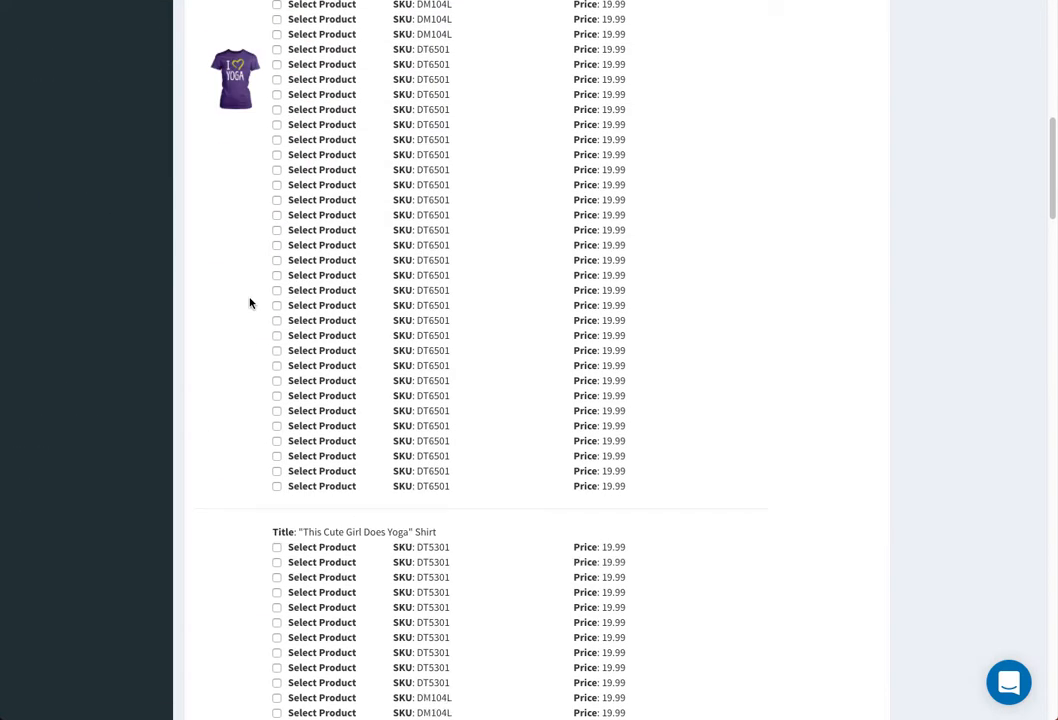
{"action": "scroll", "coordinate": [250, 303], "scroll_direction": "down", "scroll_amount": 15}
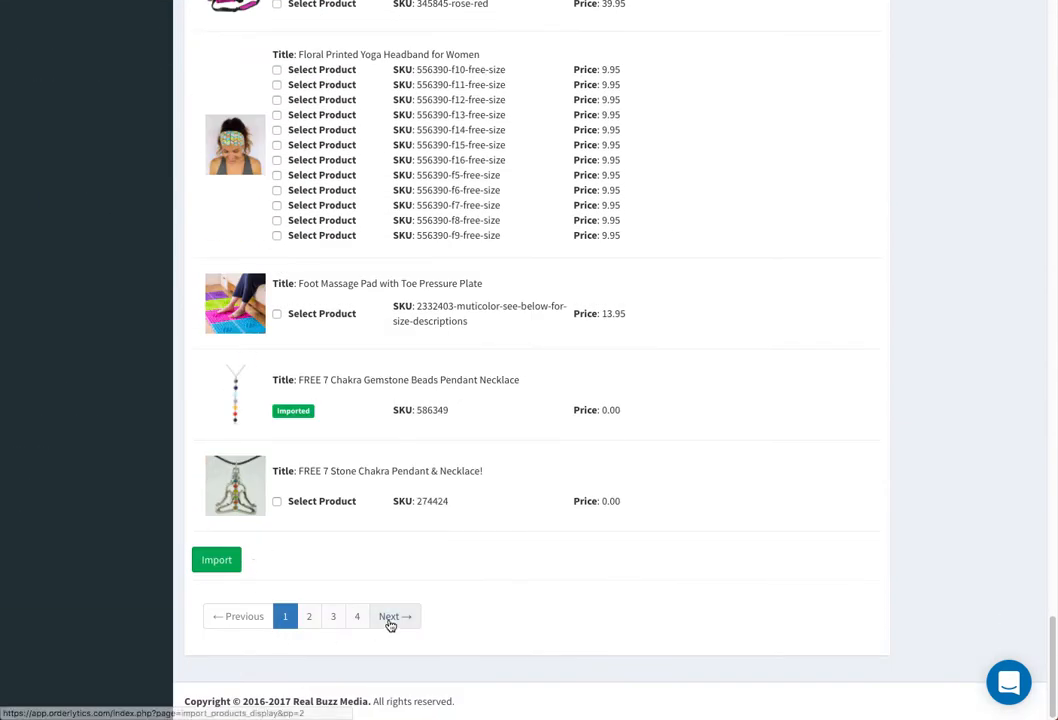
{"action": "left_click", "coordinate": [218, 560]}
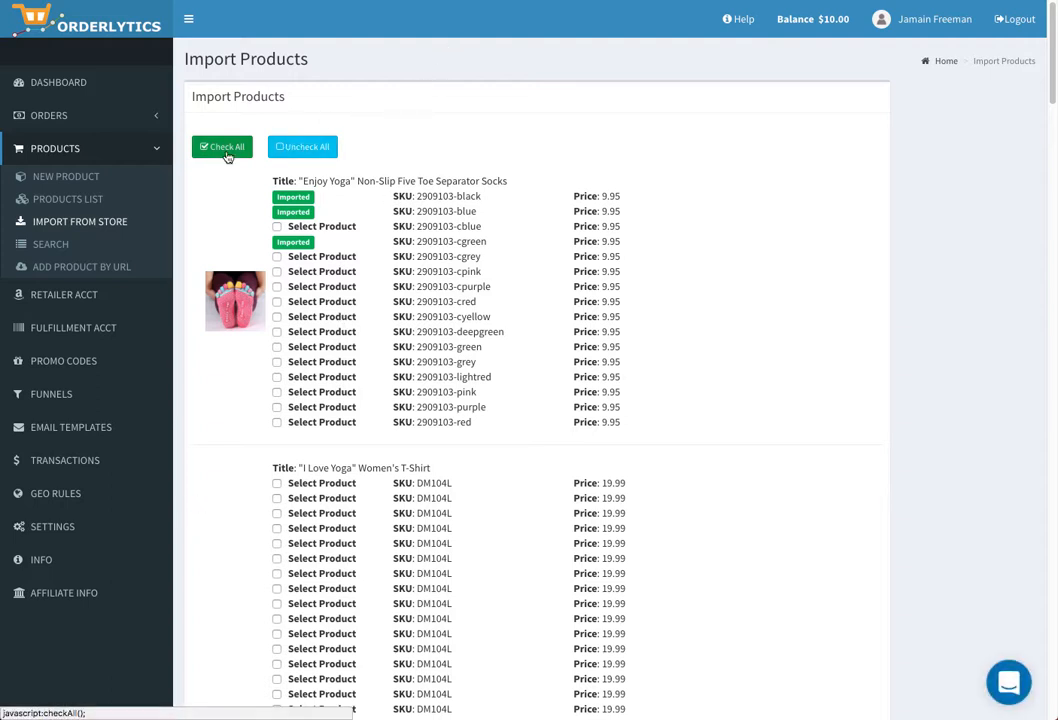
{"action": "left_click", "coordinate": [78, 205]}
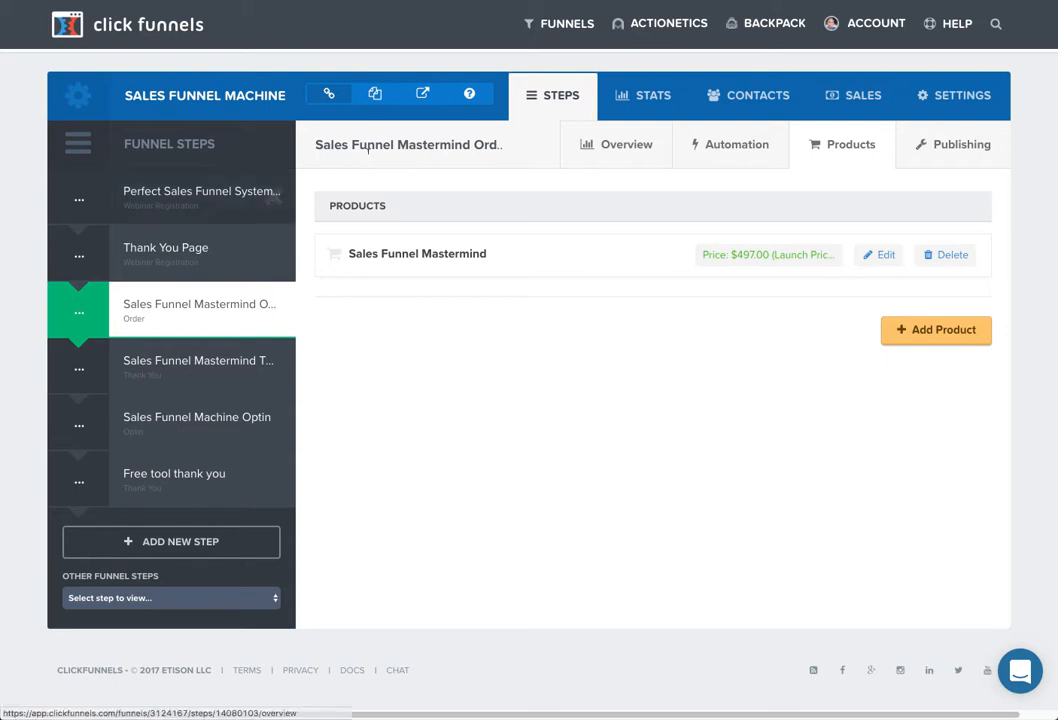
- From Funnels > Browse Funnels, start a new funnel with Add New
{"action": "mouse_move", "coordinate": [562, 24]}
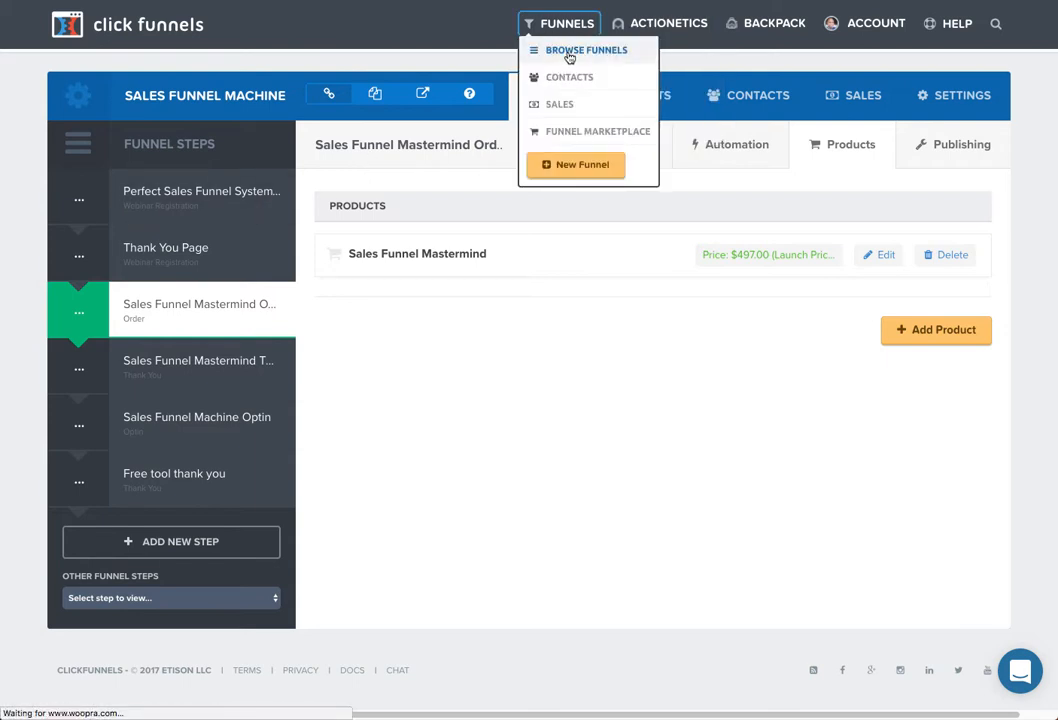
{"action": "left_click", "coordinate": [570, 57]}
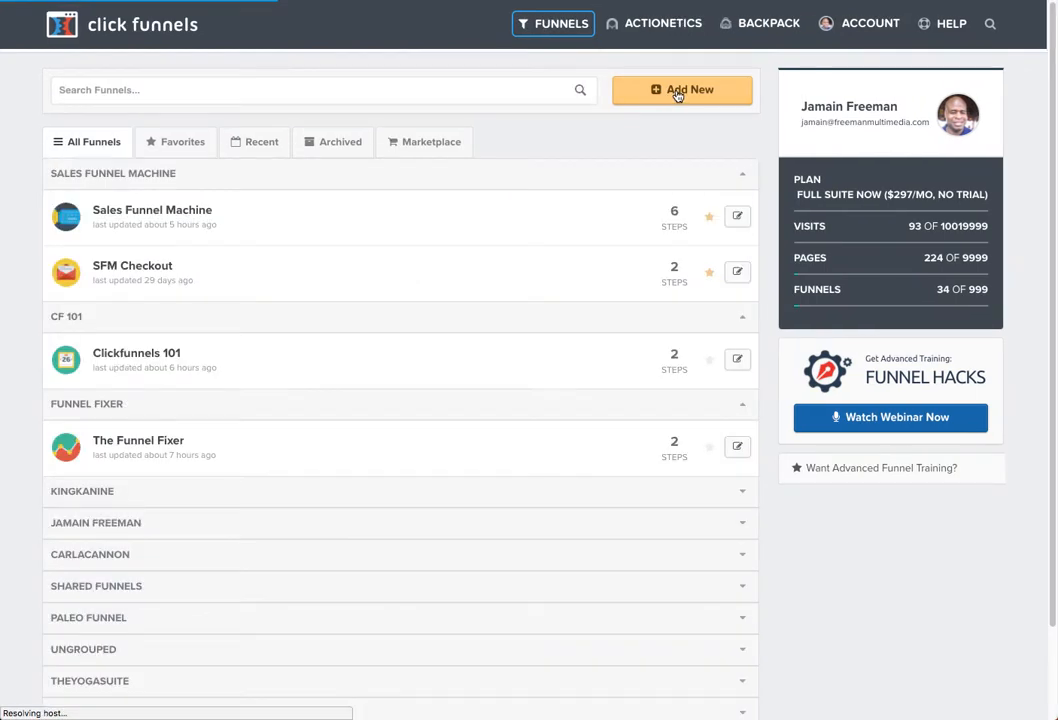
{"action": "left_click", "coordinate": [677, 92]}
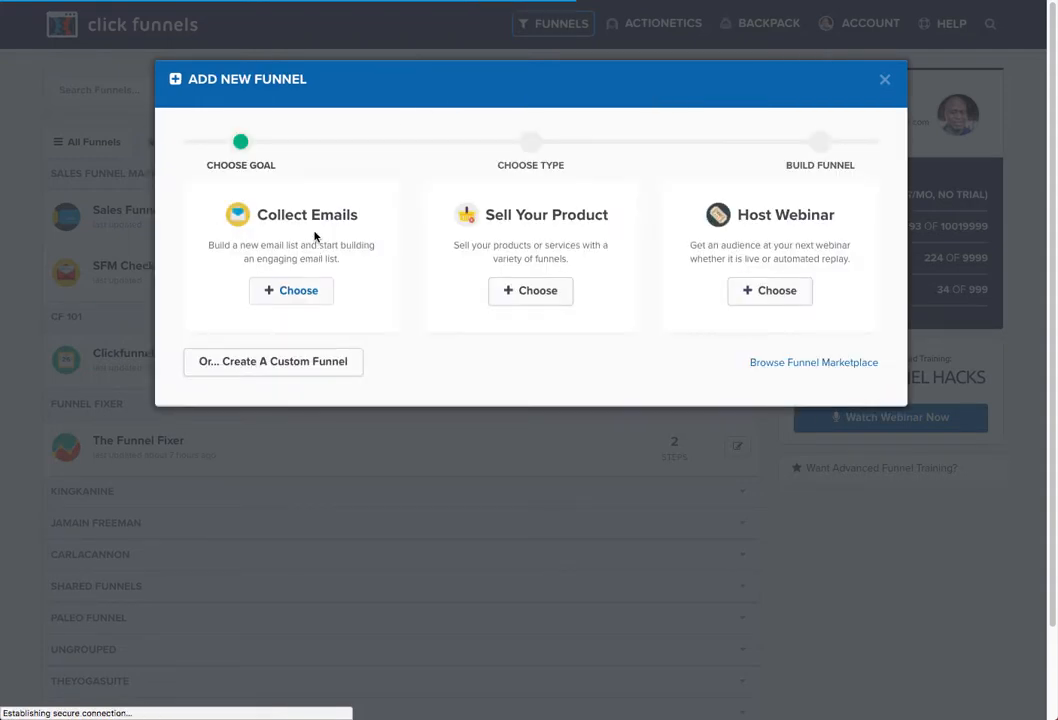
- Build a Sell Your Product sales funnel named 'Test Ecom Funnel' with group tag 'tests'
{"action": "left_click", "coordinate": [530, 293]}
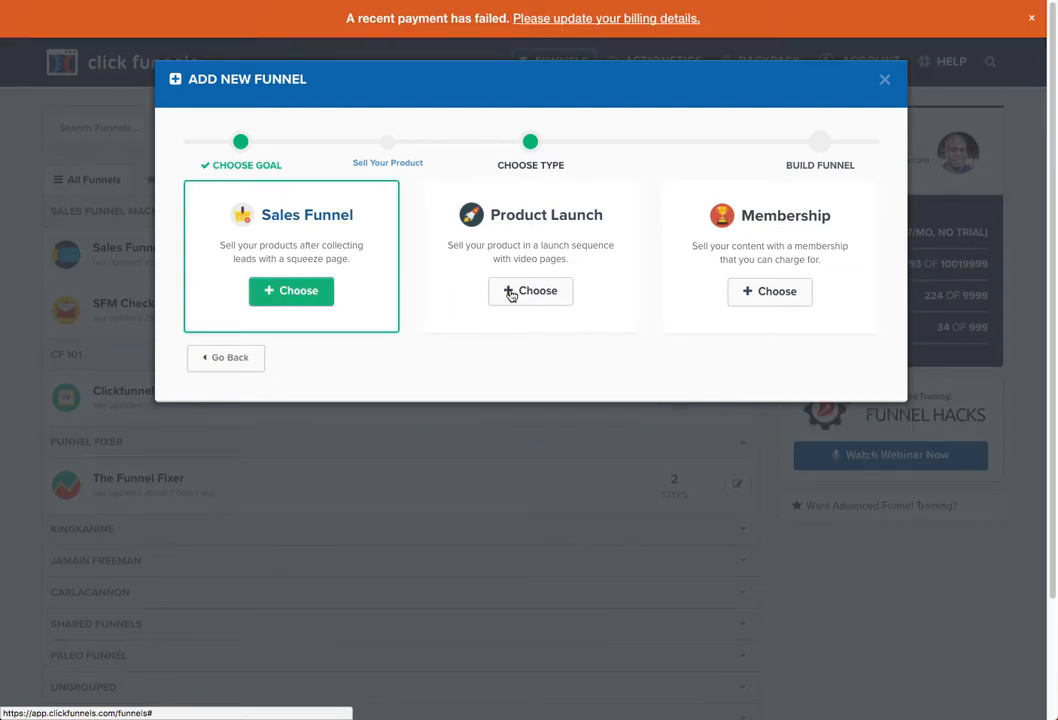
{"action": "left_click", "coordinate": [305, 296]}
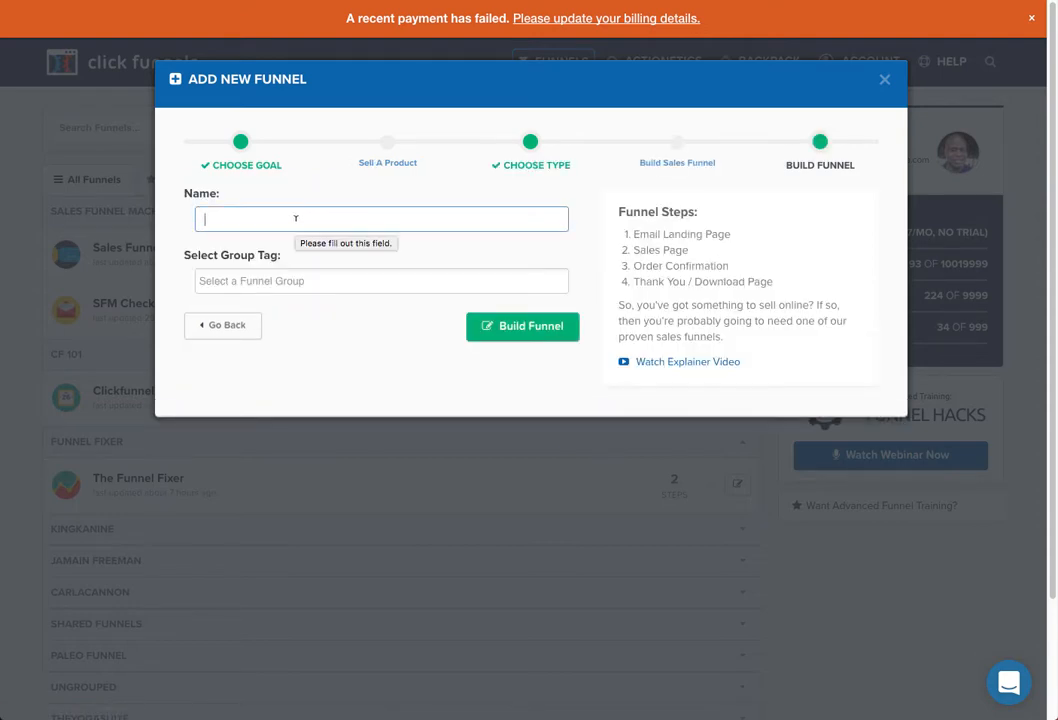
{"action": "type", "text": "Test E"}
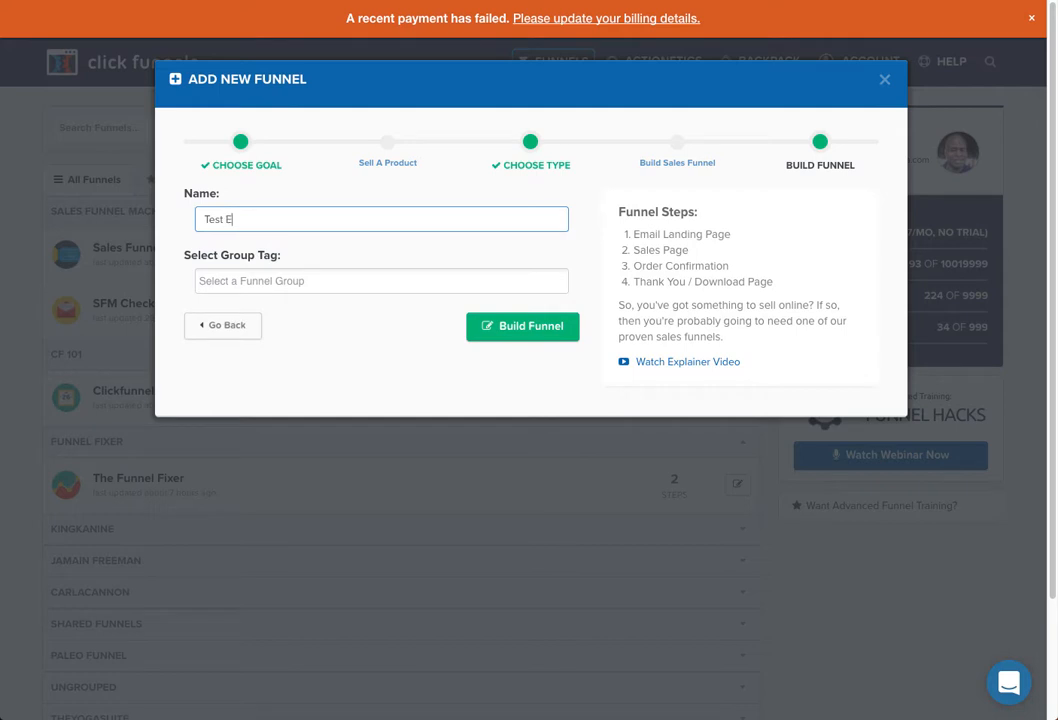
{"action": "type", "text": "com Funnel"}
{"action": "left_click", "coordinate": [317, 281]}
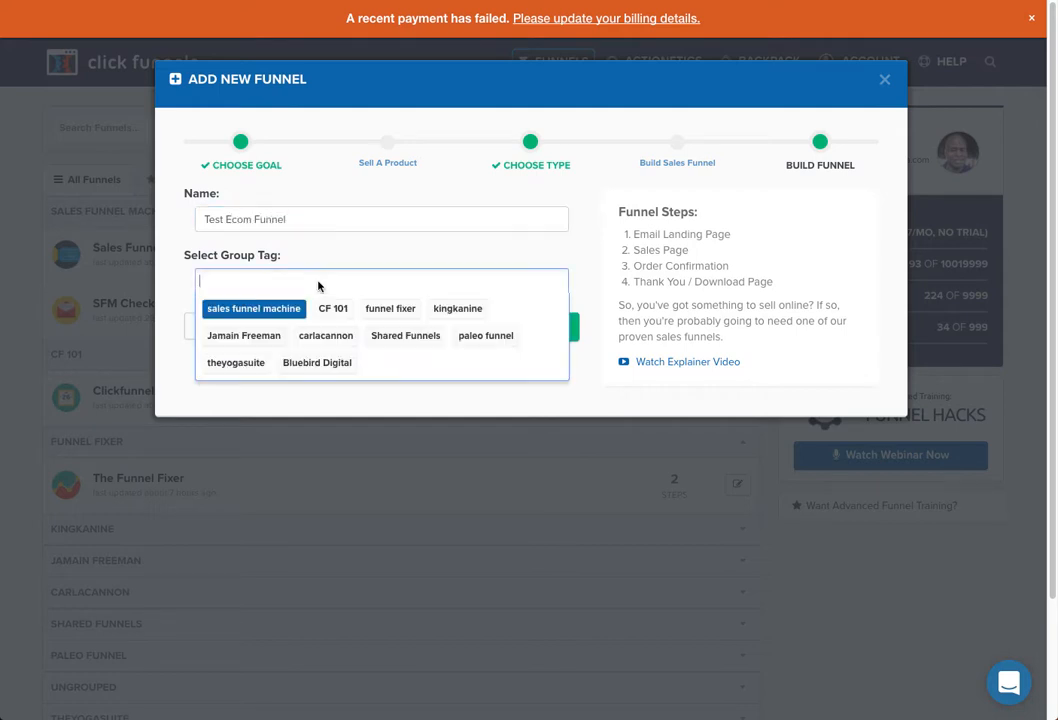
{"action": "type", "text": "tests"}
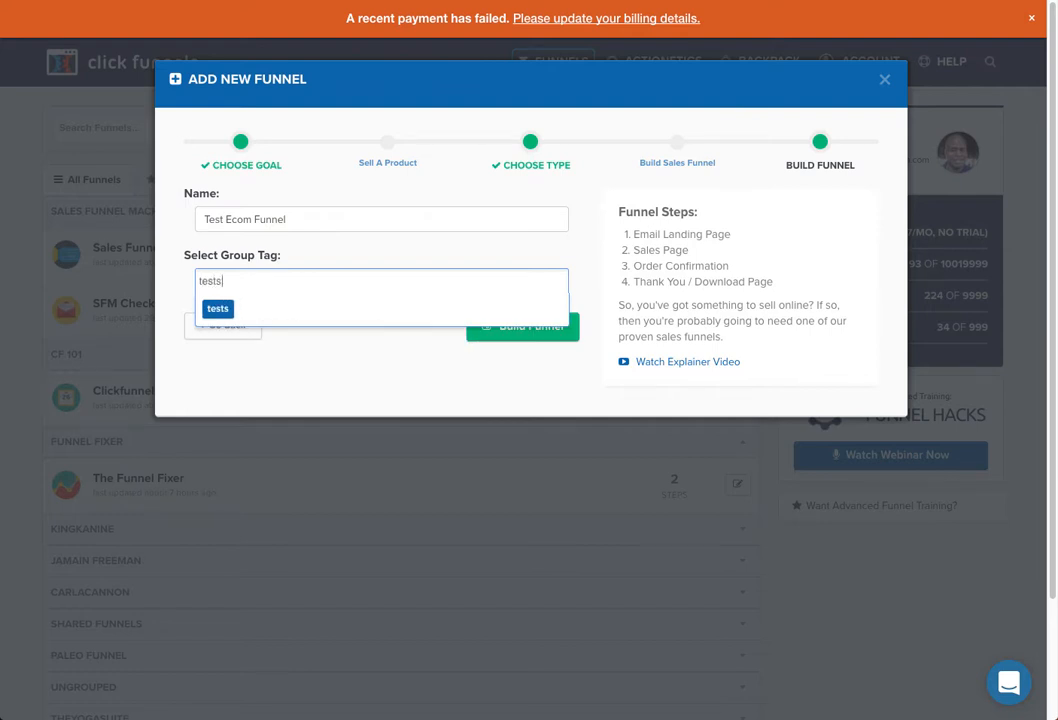
{"action": "left_click", "coordinate": [224, 312]}
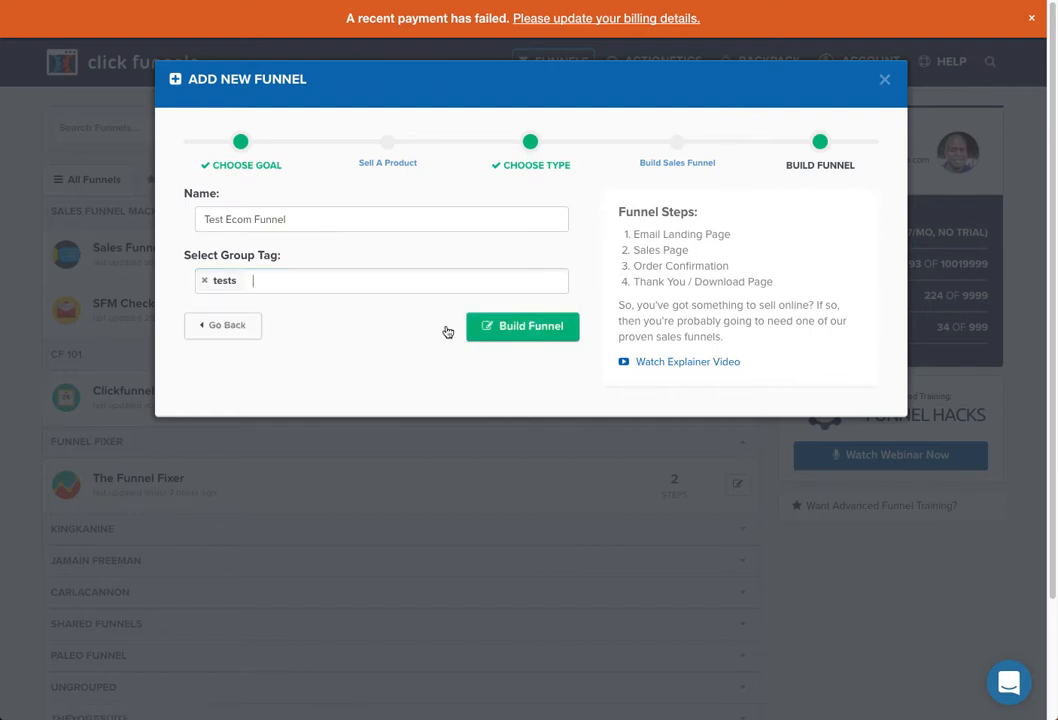
{"action": "left_click", "coordinate": [517, 331]}
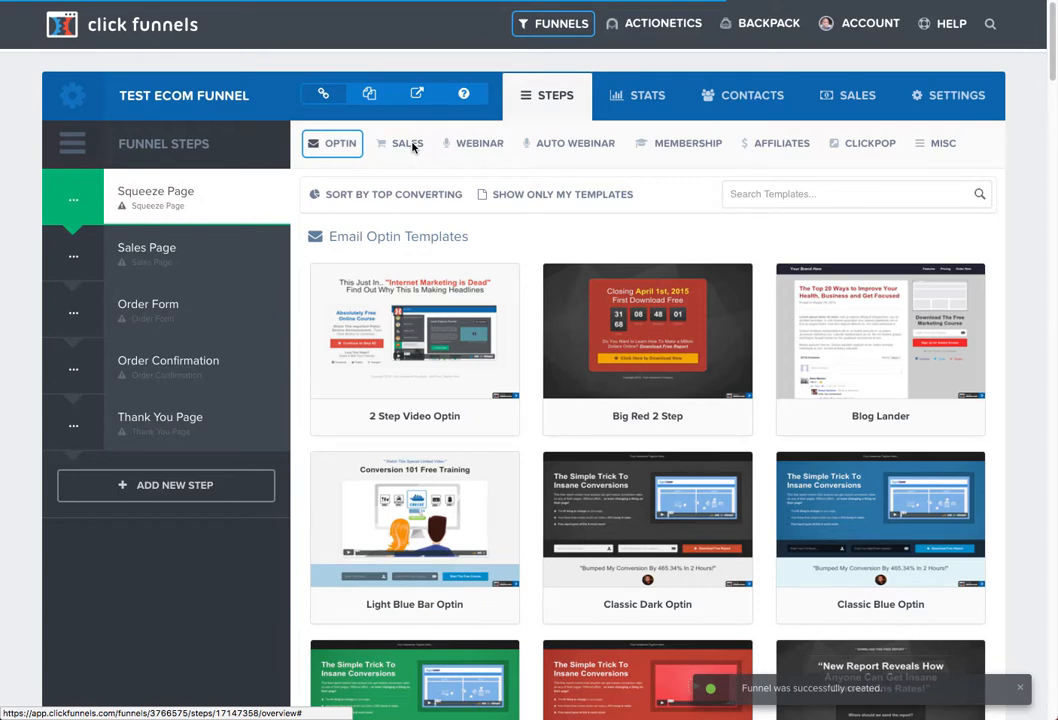
- Apply the Skinny Order Form template from the Sales > Order Form category to the Squeeze Page step
{"action": "left_click", "coordinate": [410, 145]}
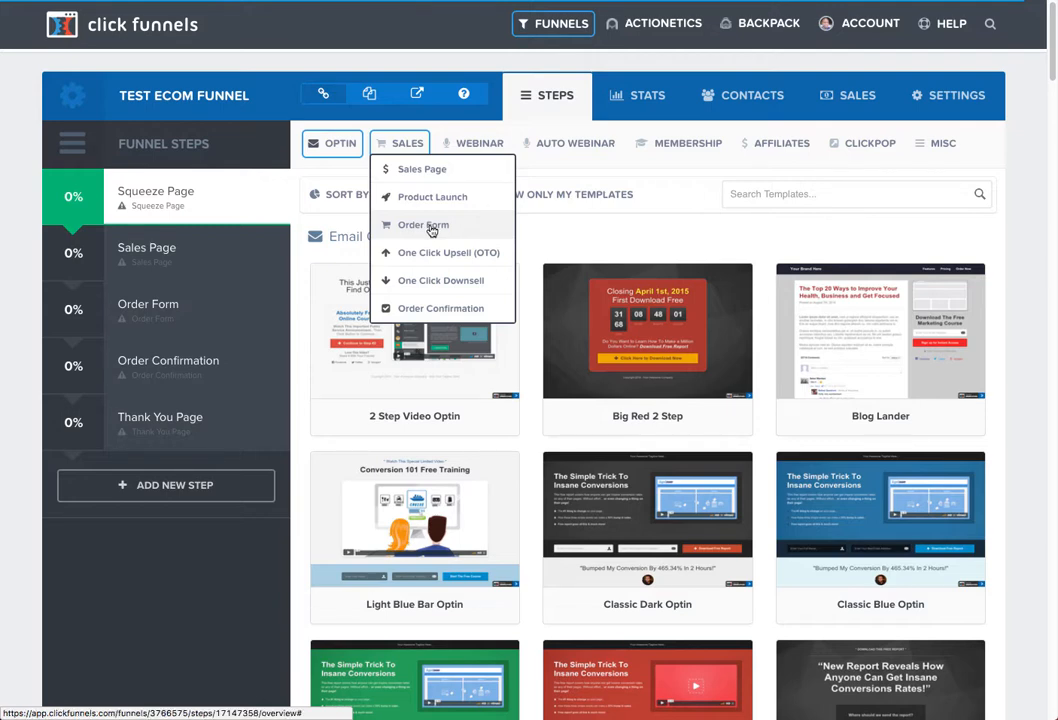
{"action": "left_click", "coordinate": [431, 230]}
{"action": "mouse_move", "coordinate": [690, 379]}
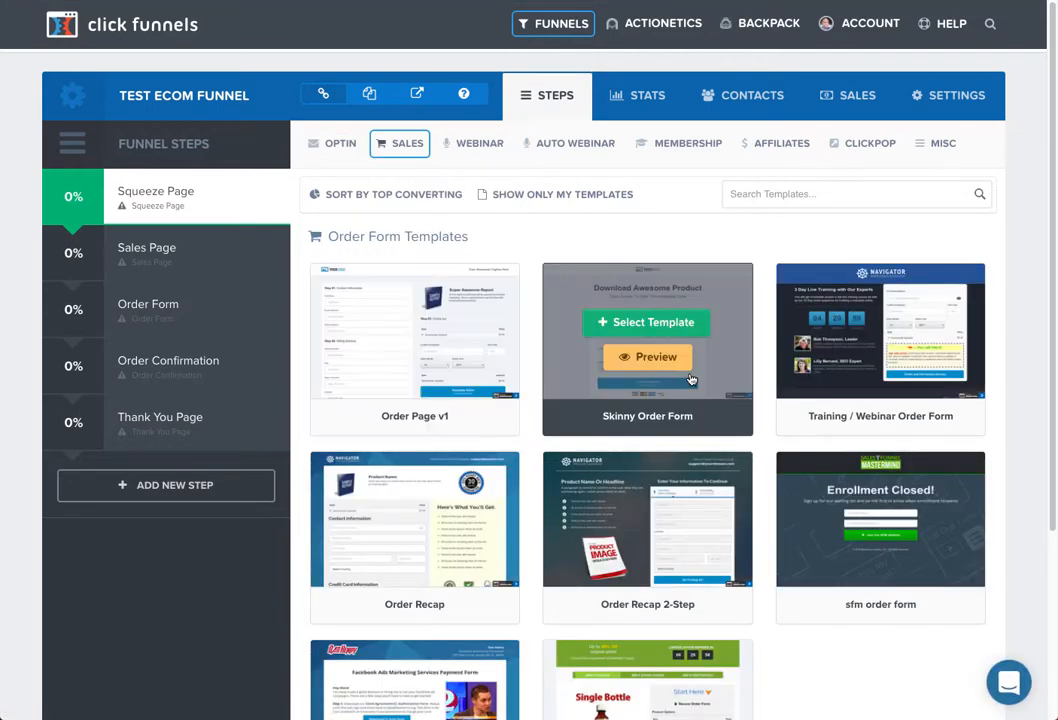
{"action": "scroll", "coordinate": [610, 505], "scroll_direction": "down", "scroll_amount": 3}
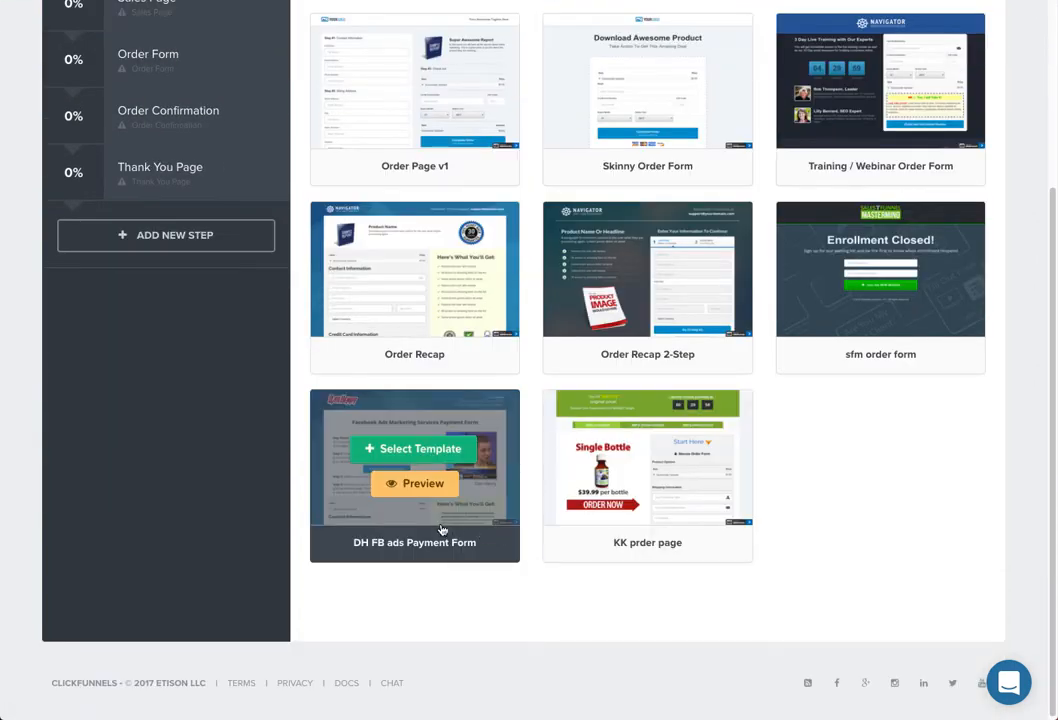
{"action": "mouse_move", "coordinate": [518, 312]}
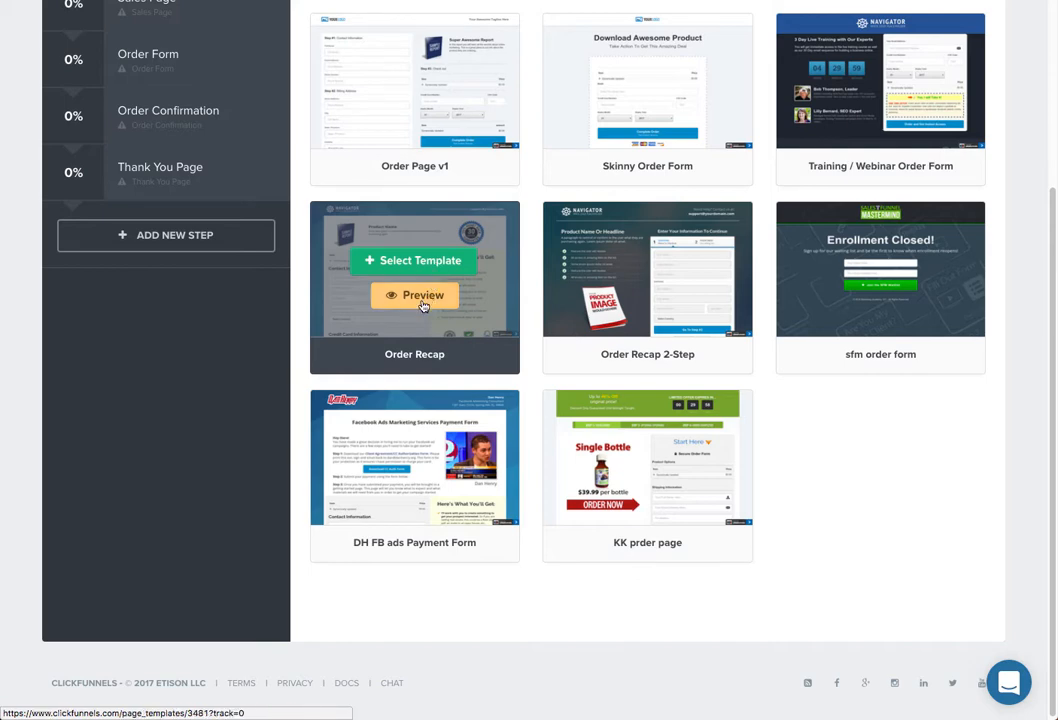
{"action": "mouse_move", "coordinate": [649, 104]}
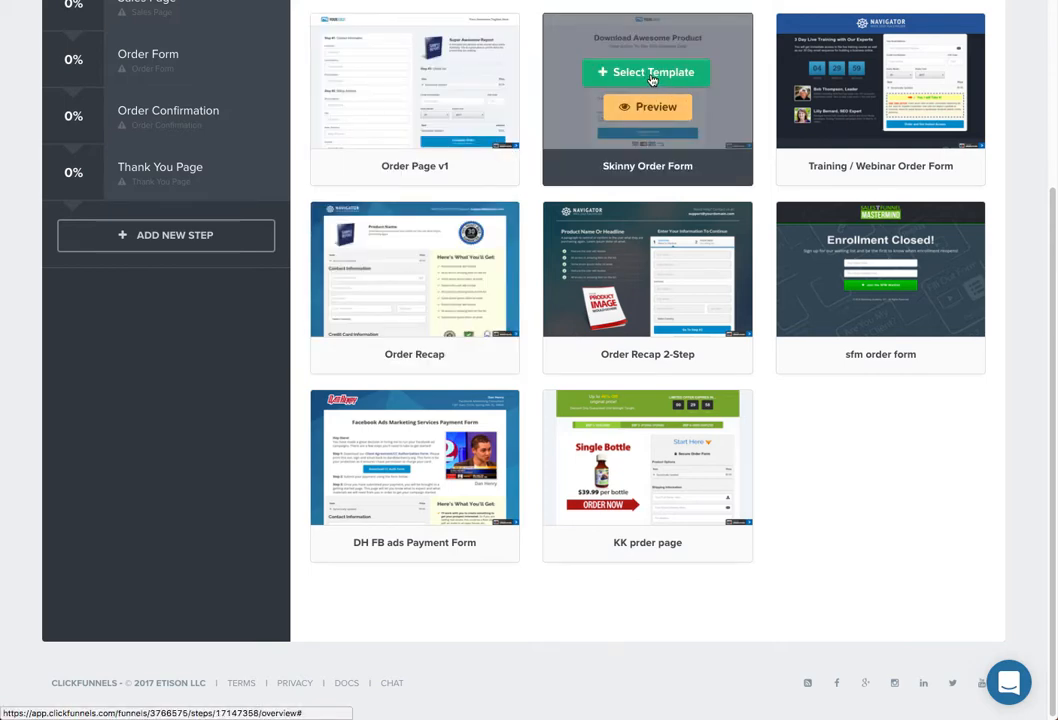
{"action": "left_click", "coordinate": [651, 72]}
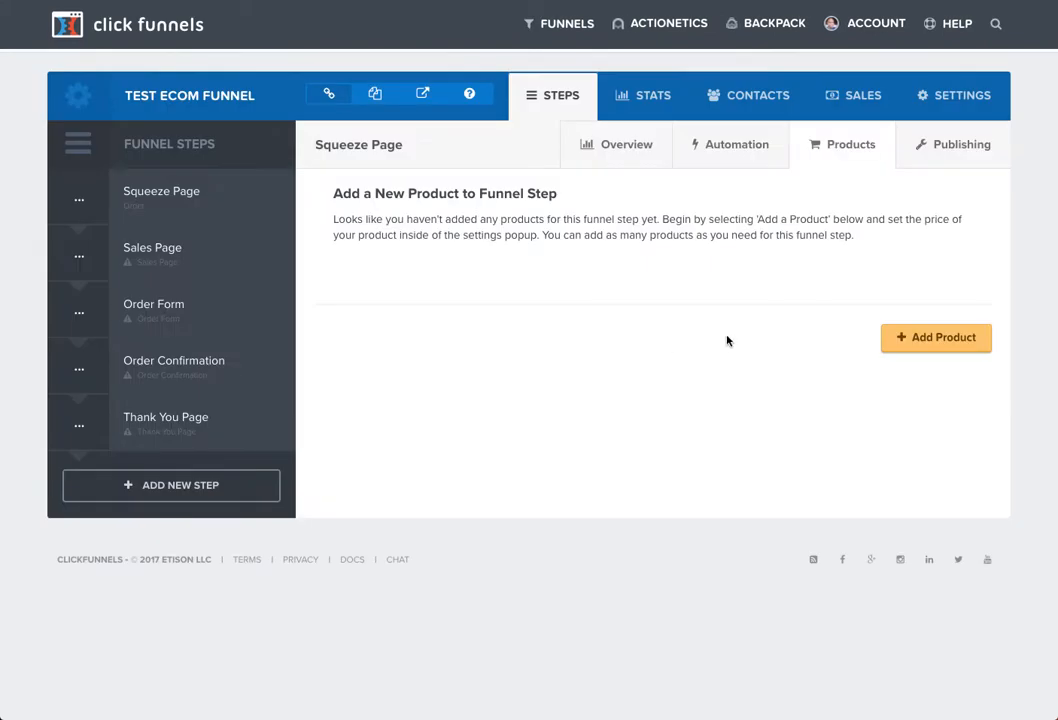
- Create a 'Socks Black' product billed once through Stripe at 1.00 USD
{"action": "left_click", "coordinate": [938, 342]}
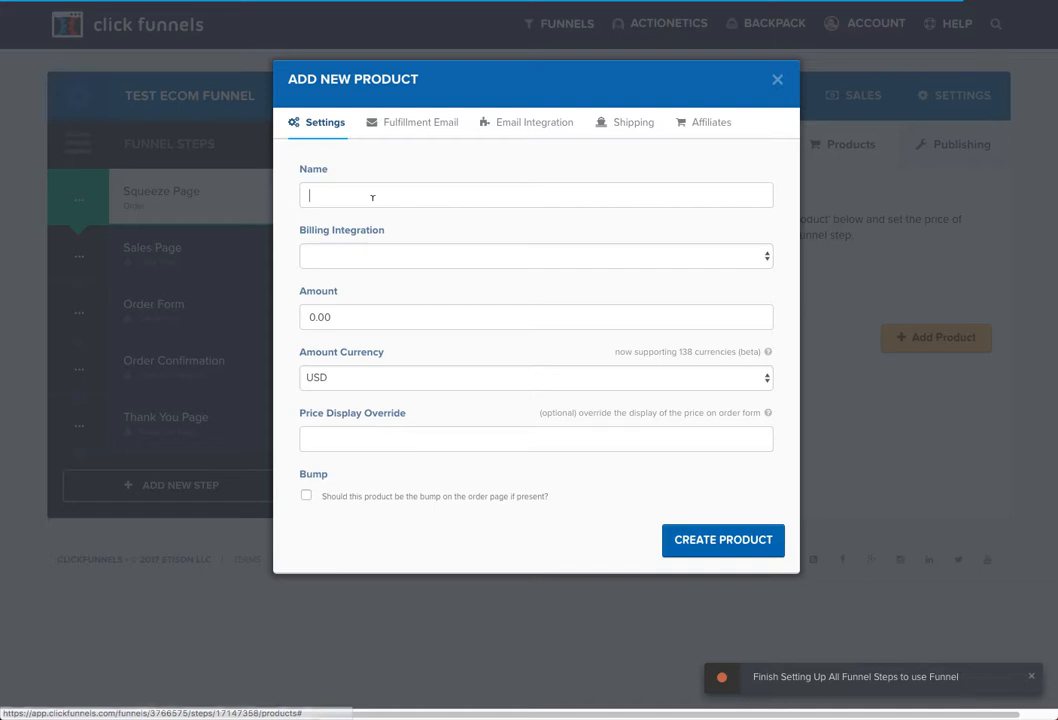
{"action": "left_click", "coordinate": [340, 195]}
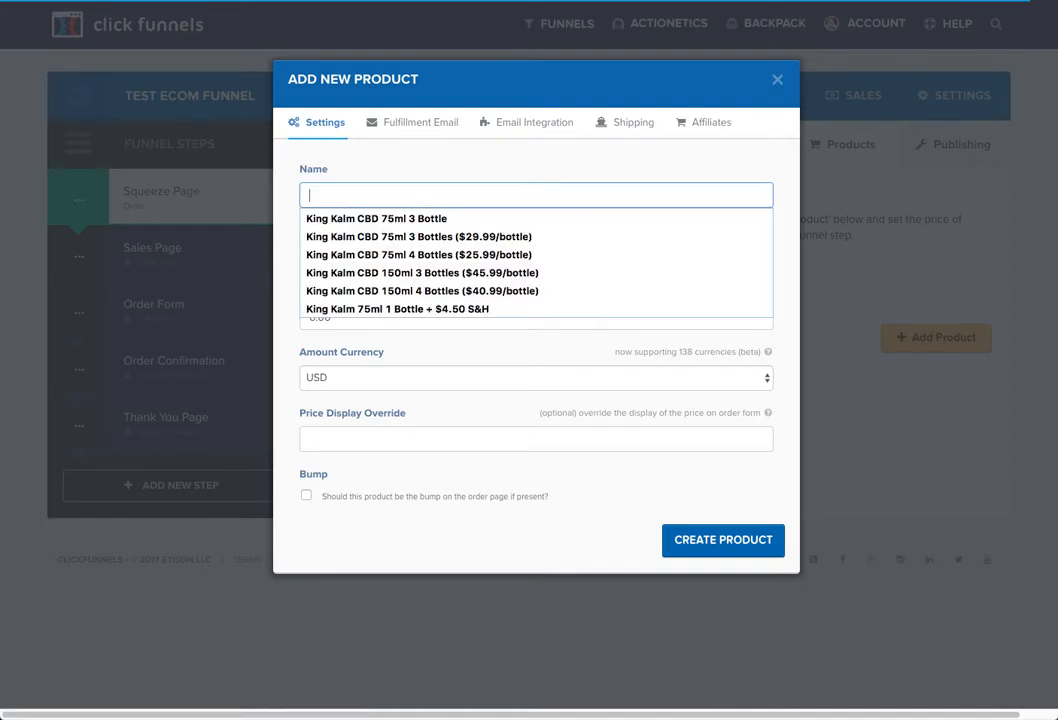
{"action": "key", "text": "Escape"}
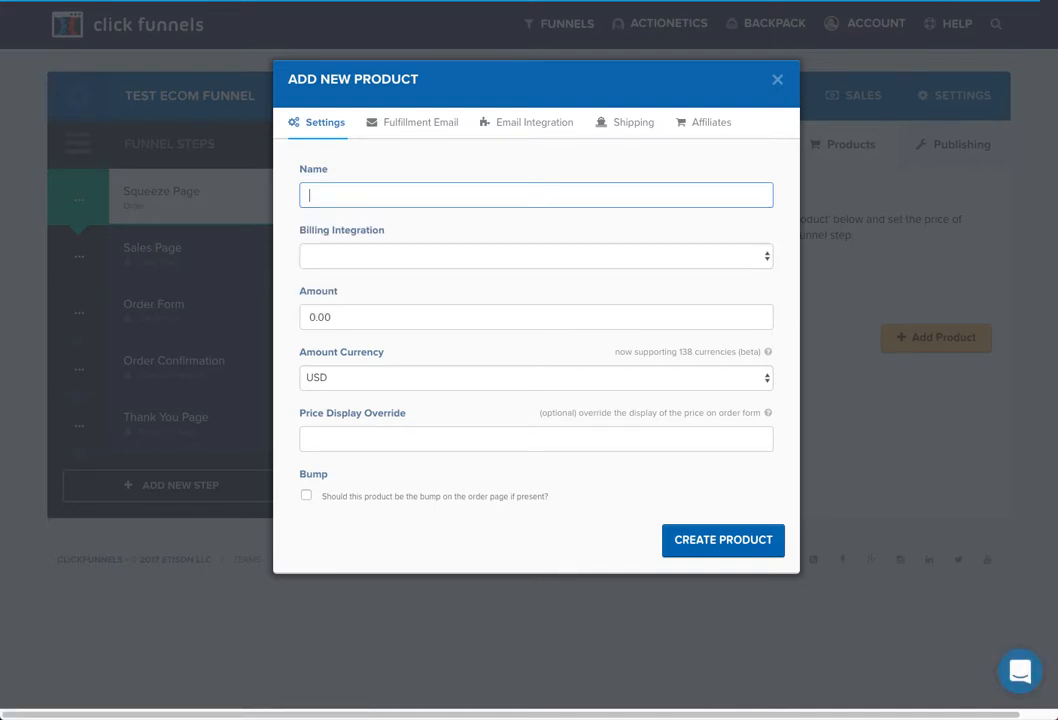
{"action": "type", "text": "Socks B"}
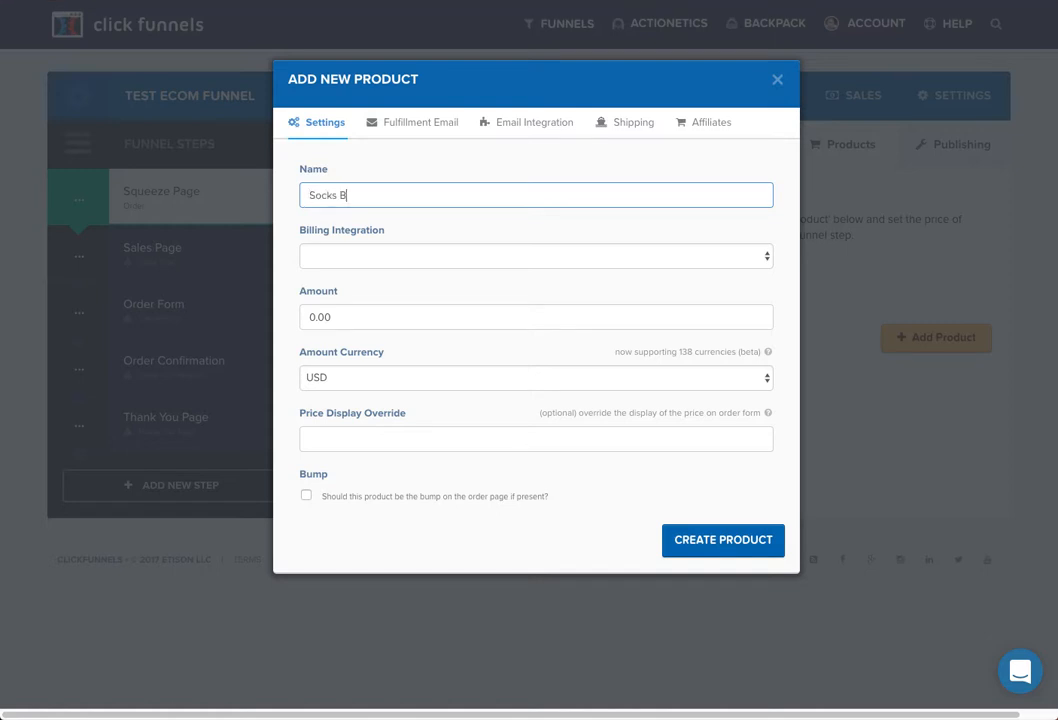
{"action": "type", "text": "lack"}
{"action": "left_click", "coordinate": [345, 257]}
{"action": "left_click", "coordinate": [330, 298]}
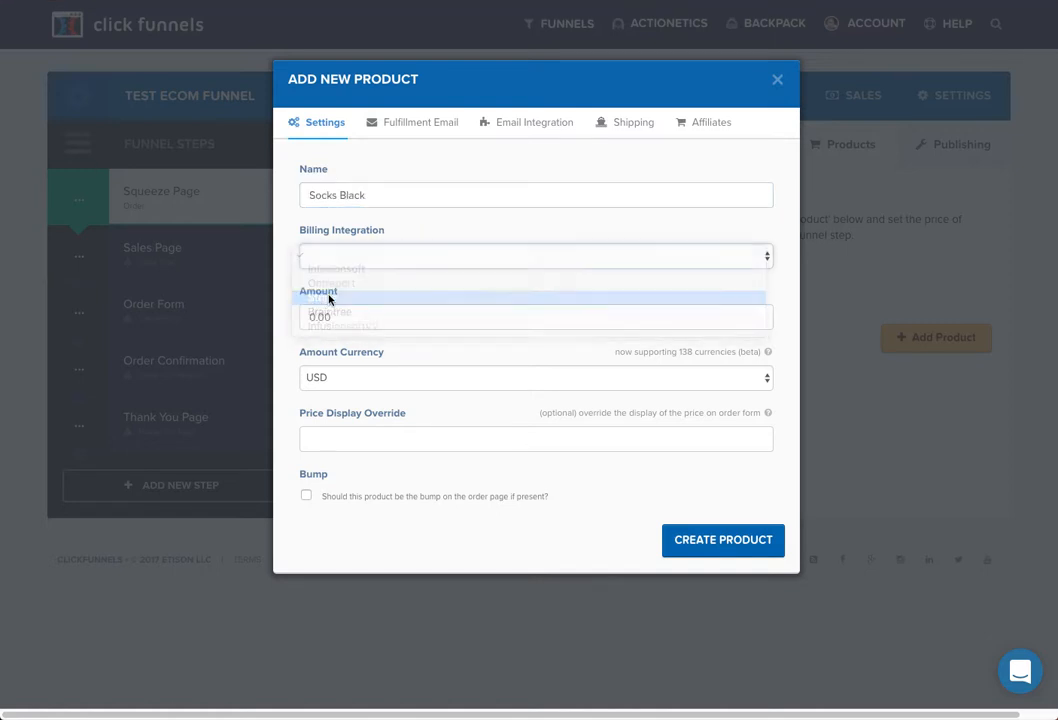
{"action": "left_click", "coordinate": [358, 316]}
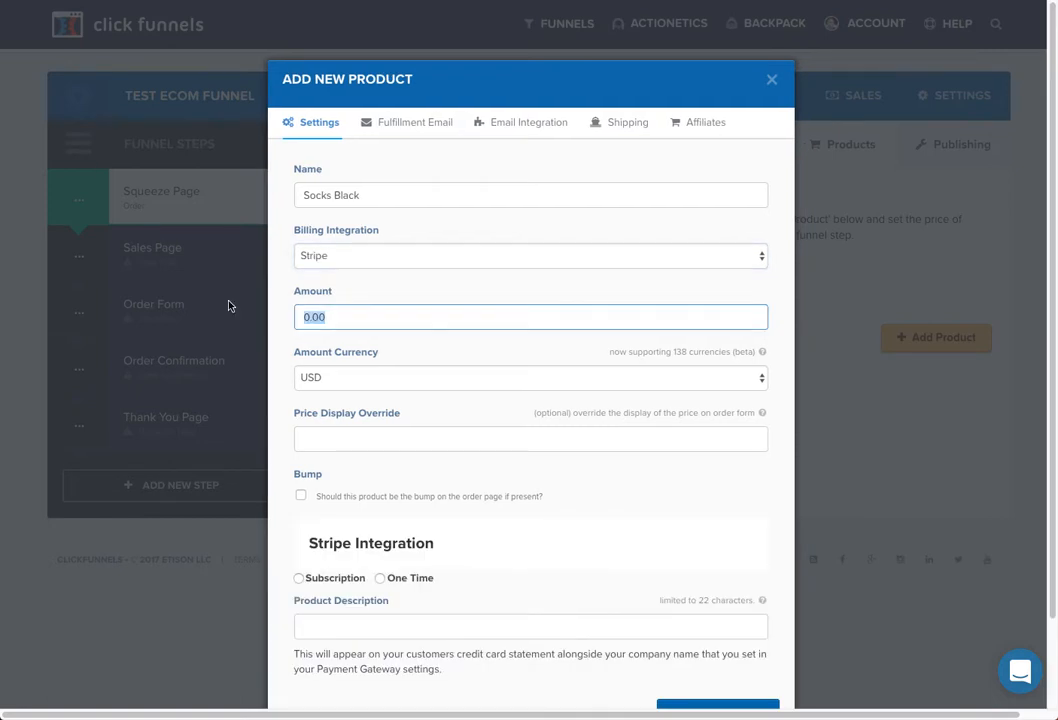
{"action": "type", "text": "1.00"}
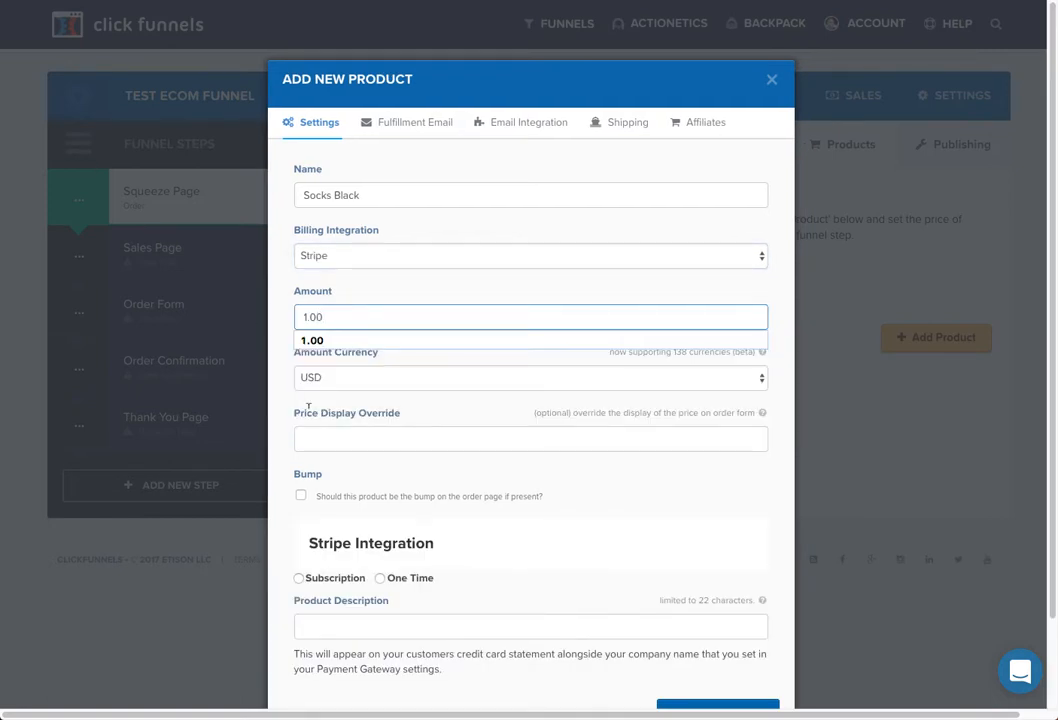
{"action": "scroll", "coordinate": [362, 510], "scroll_direction": "down", "scroll_amount": 1}
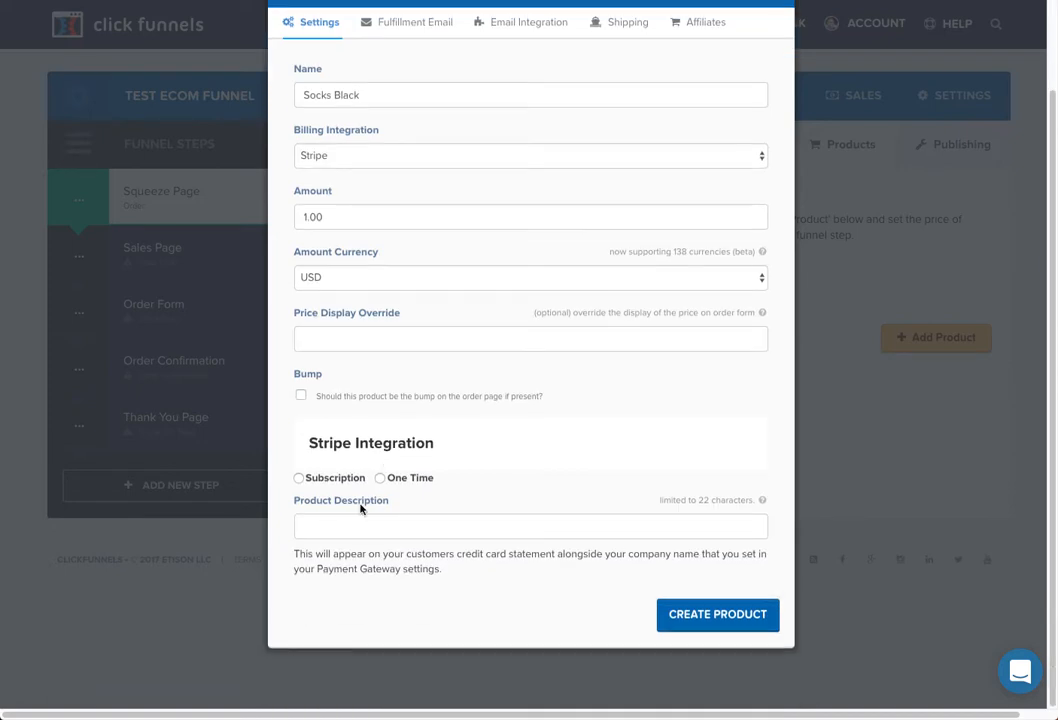
{"action": "left_click", "coordinate": [379, 478]}
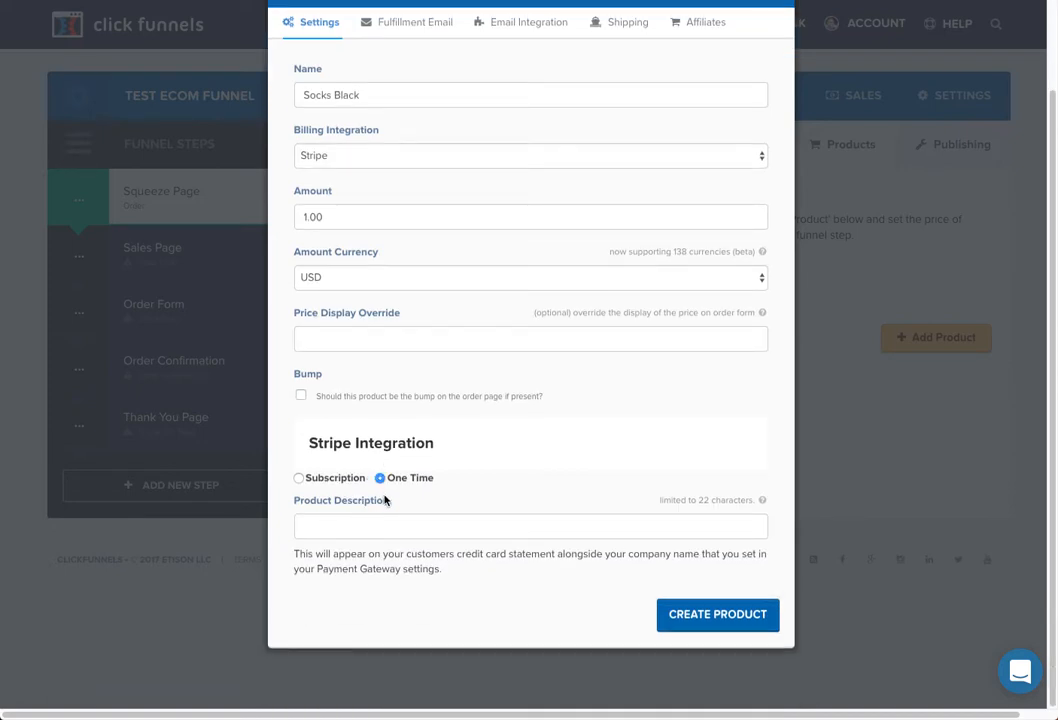
{"action": "left_click", "coordinate": [718, 616]}
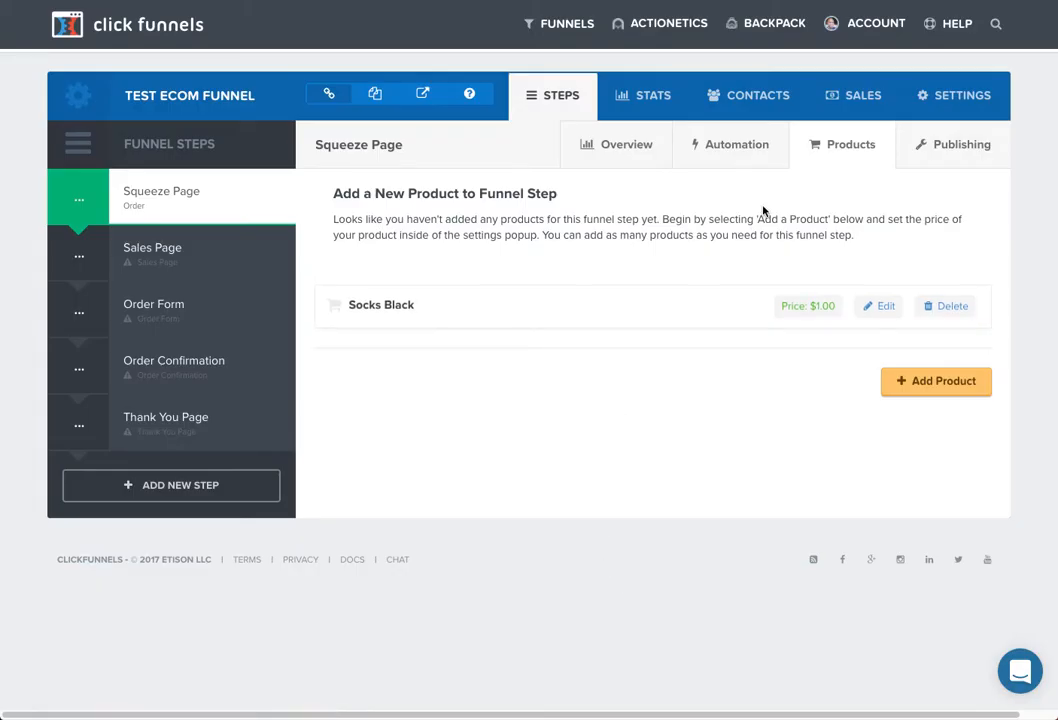
- Create a 'Socks Green' product billed once through Stripe at $1.00
{"action": "left_click", "coordinate": [913, 379]}
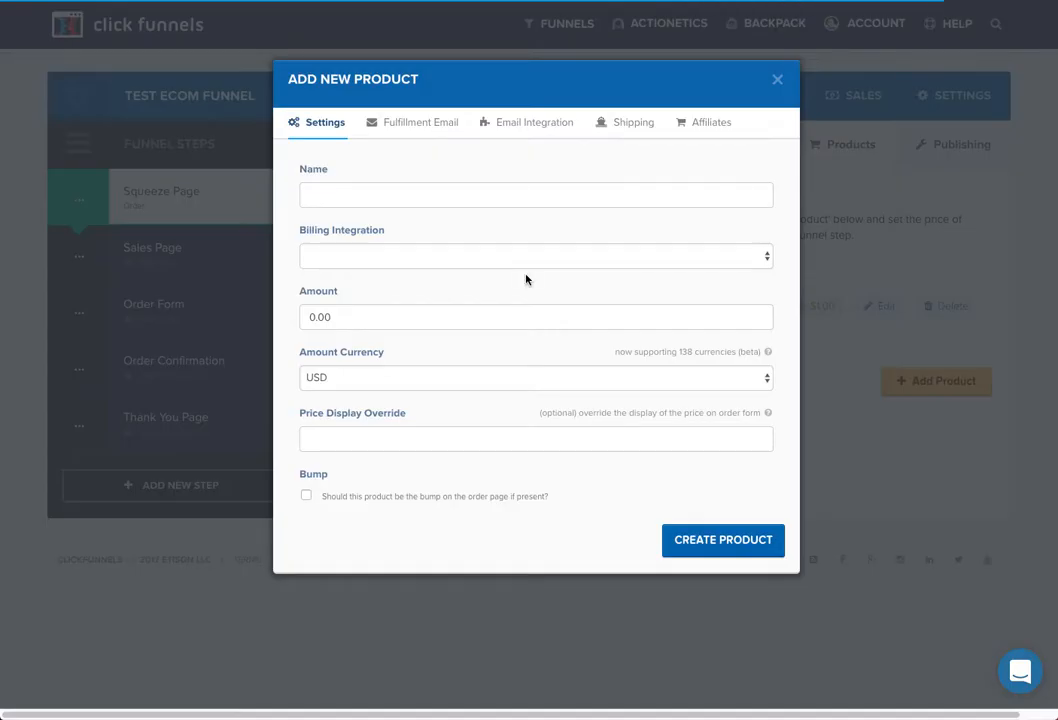
{"action": "left_click", "coordinate": [361, 196]}
{"action": "type", "text": "S"}
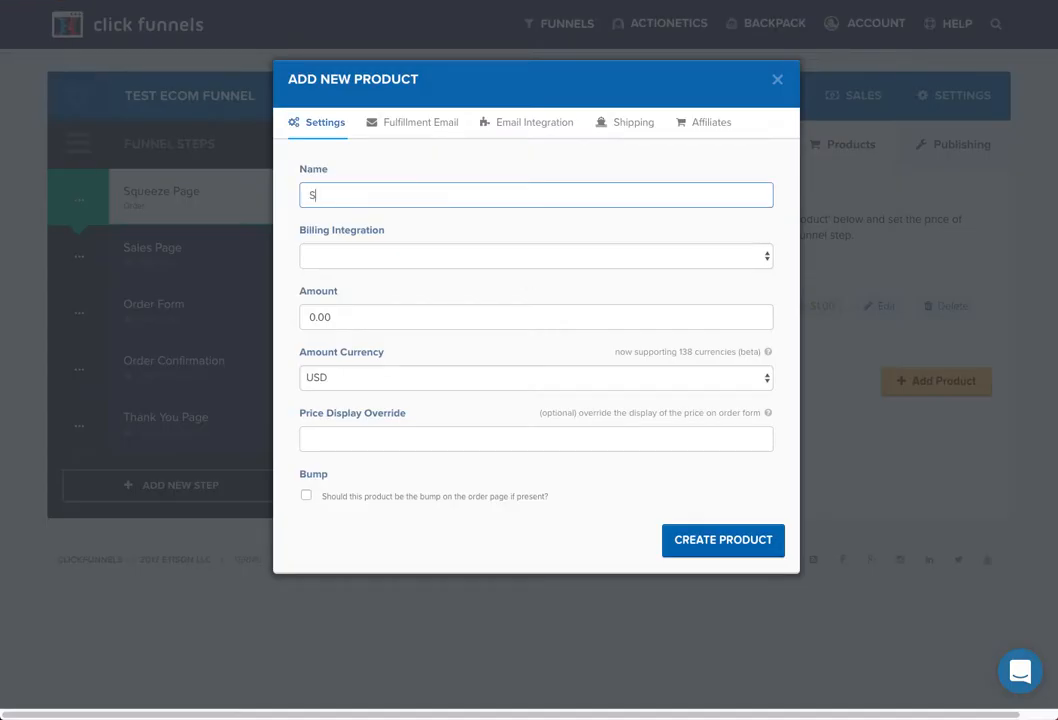
{"action": "type", "text": "ocks Green"}
{"action": "double_click", "coordinate": [313, 317]}
{"action": "type", "text": "10"}
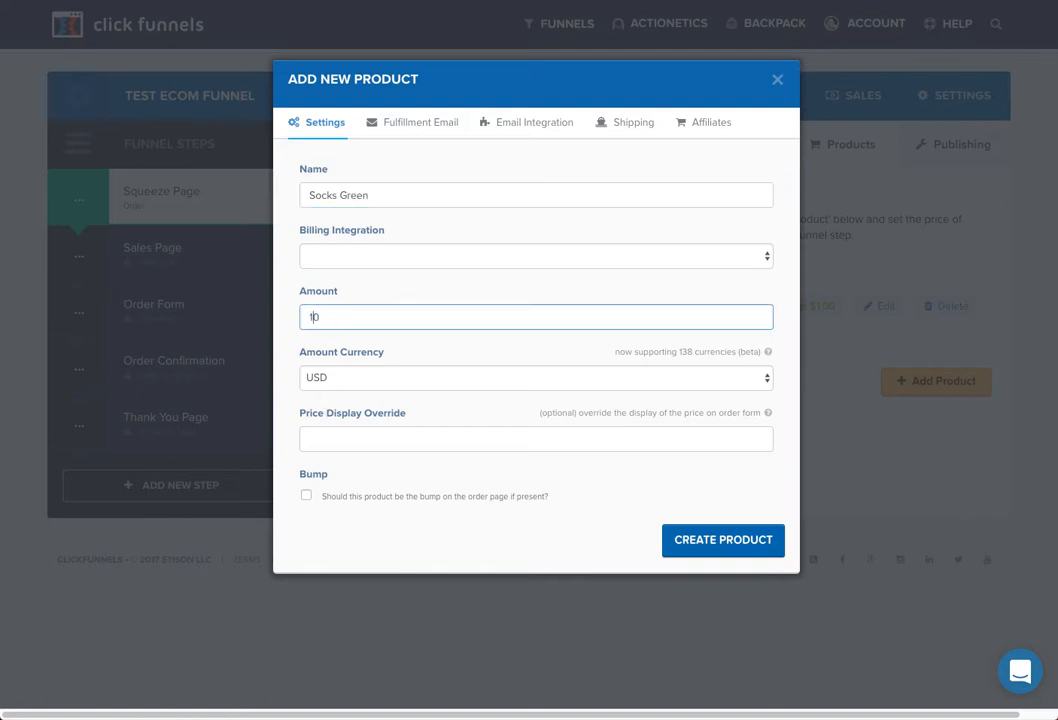
{"action": "type", "text": ".0"}
{"action": "left_click", "coordinate": [314, 256]}
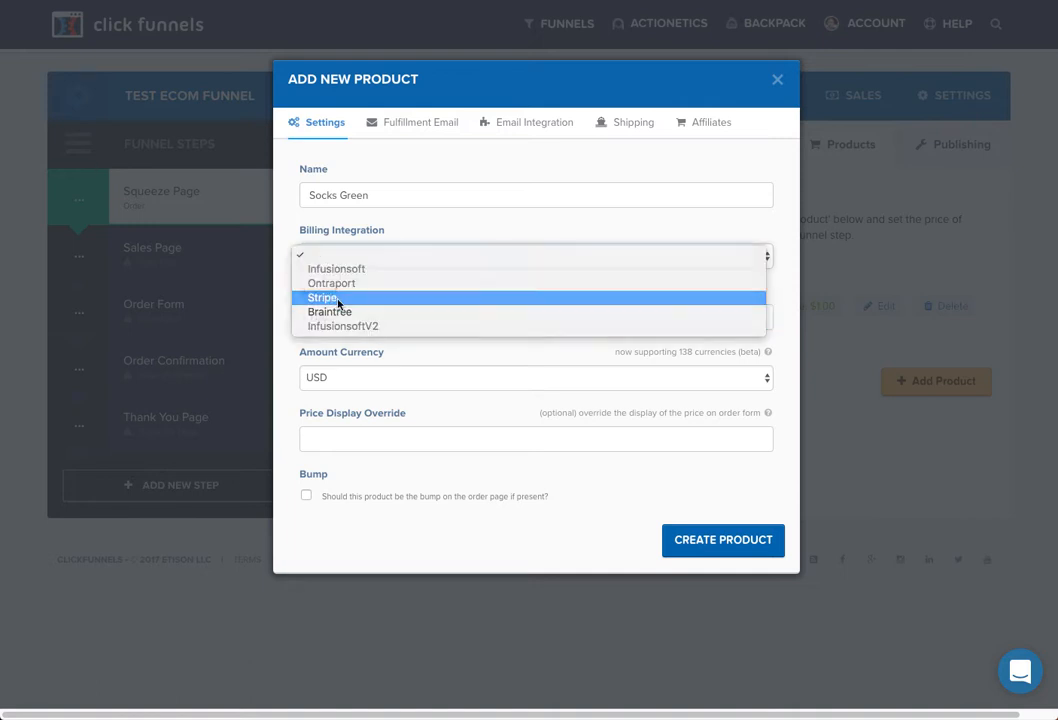
{"action": "left_click", "coordinate": [338, 303]}
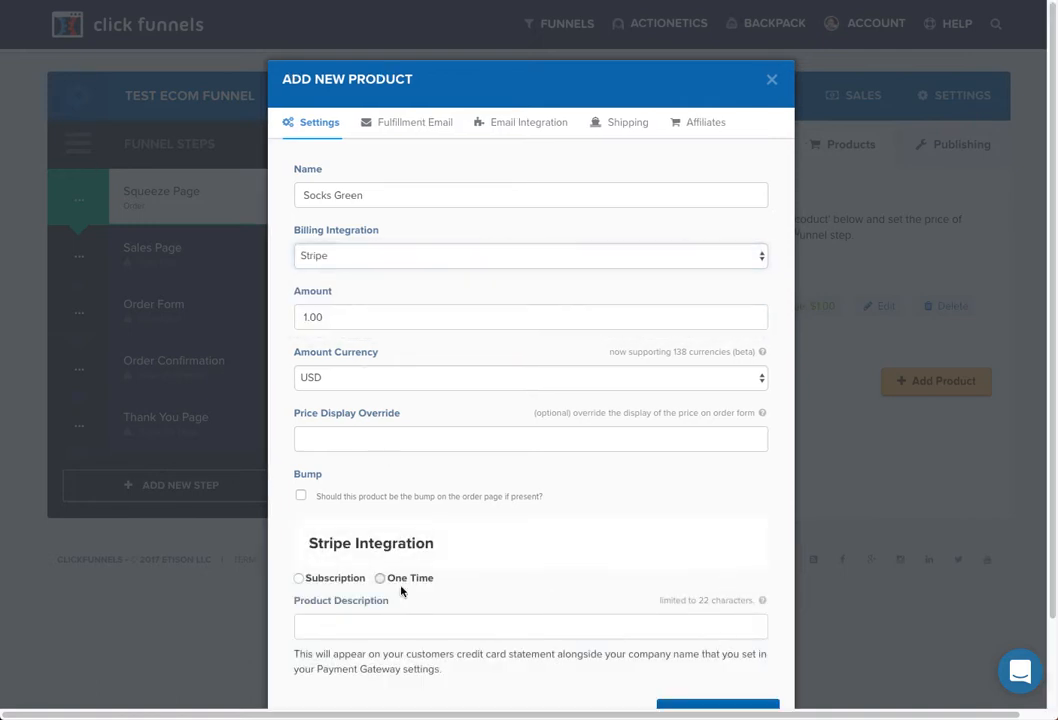
{"action": "left_click", "coordinate": [403, 580]}
{"action": "scroll", "coordinate": [550, 600], "scroll_direction": "down", "scroll_amount": 2}
{"action": "left_click", "coordinate": [722, 628]}
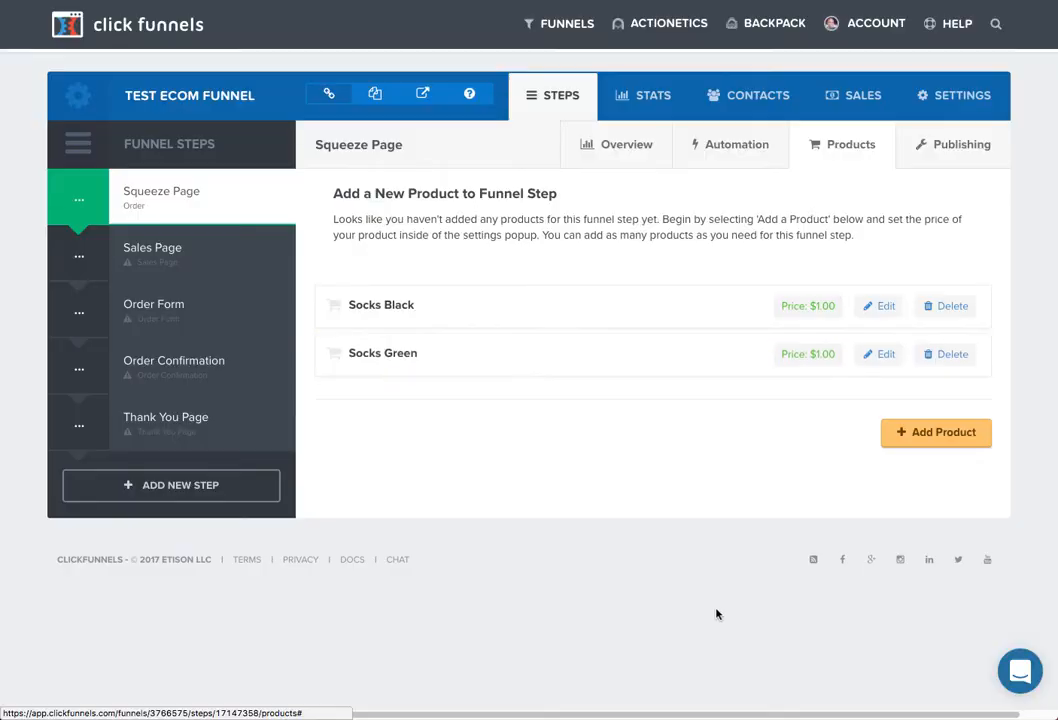
- Add a third 'Socks Green' product at $1.00, one-time, billed through Stripe
{"action": "left_click", "coordinate": [936, 435]}
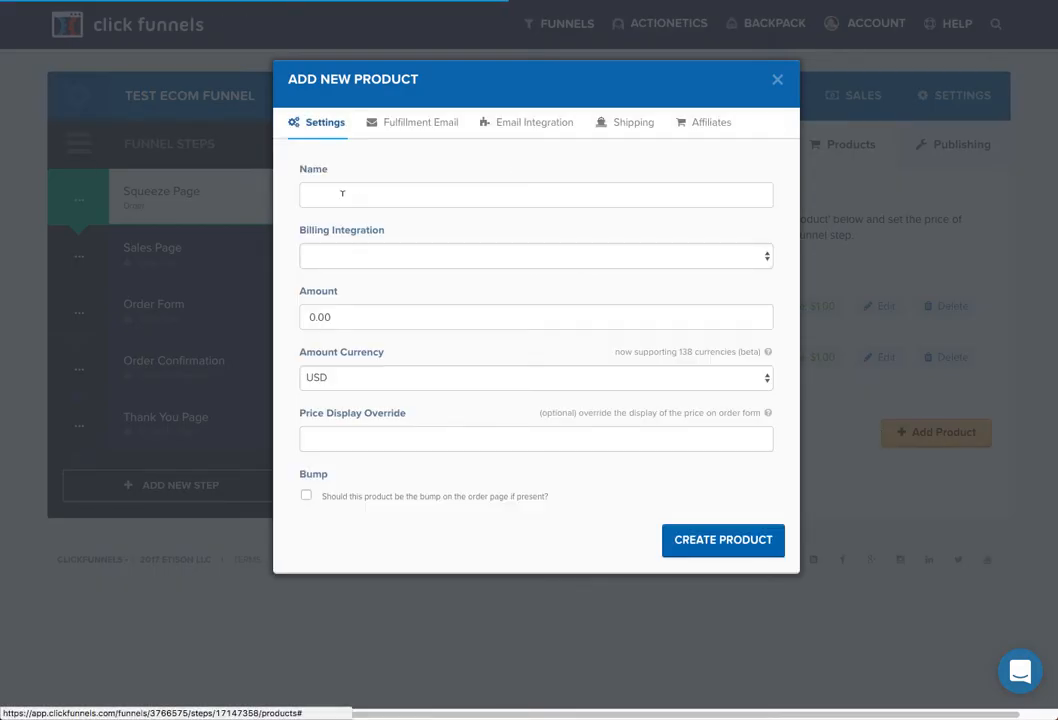
{"action": "left_click", "coordinate": [342, 193]}
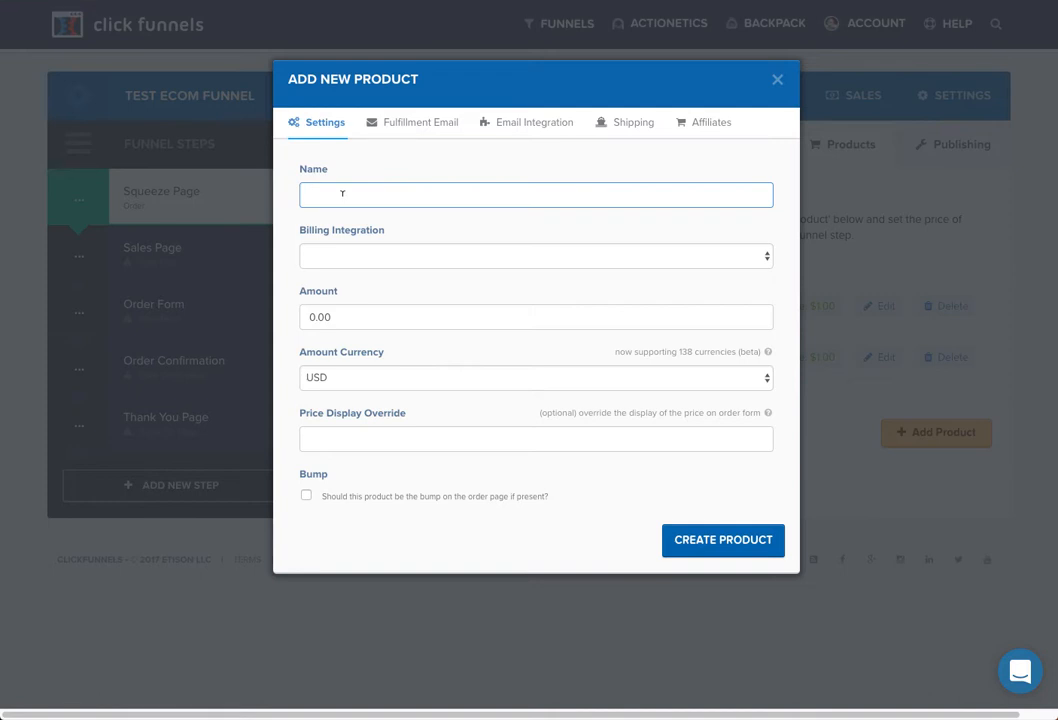
{"action": "type", "text": "Socks Green"}
{"action": "left_click", "coordinate": [358, 264]}
{"action": "left_click", "coordinate": [343, 298]}
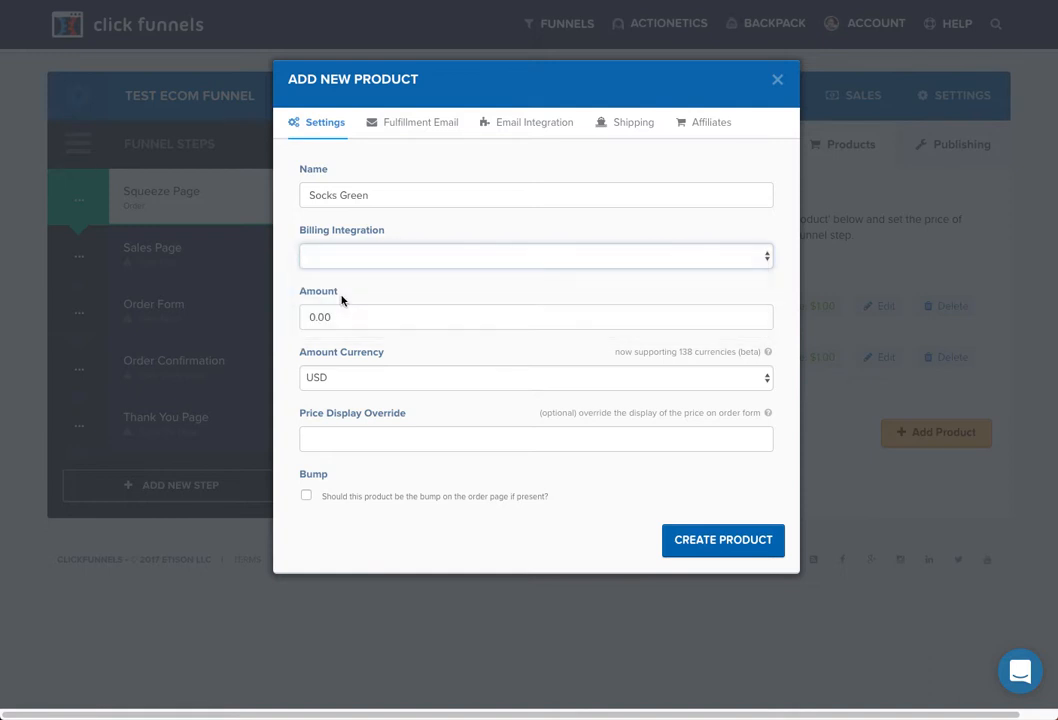
{"action": "double_click", "coordinate": [342, 316]}
{"action": "type", "text": "1.00"}
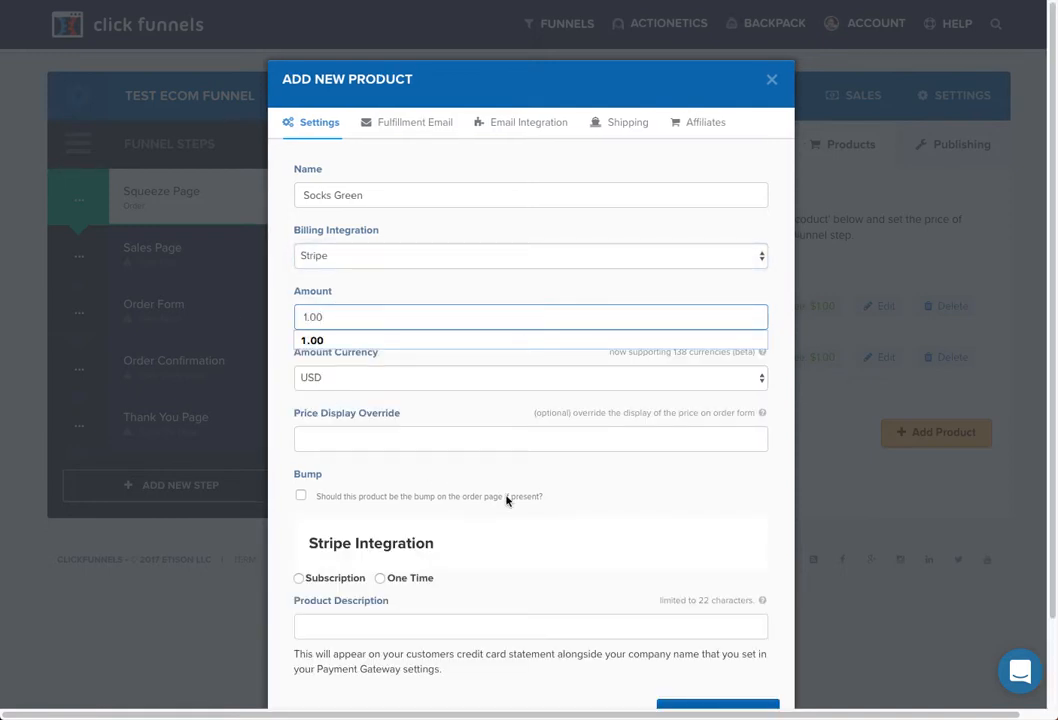
{"action": "left_click", "coordinate": [567, 508]}
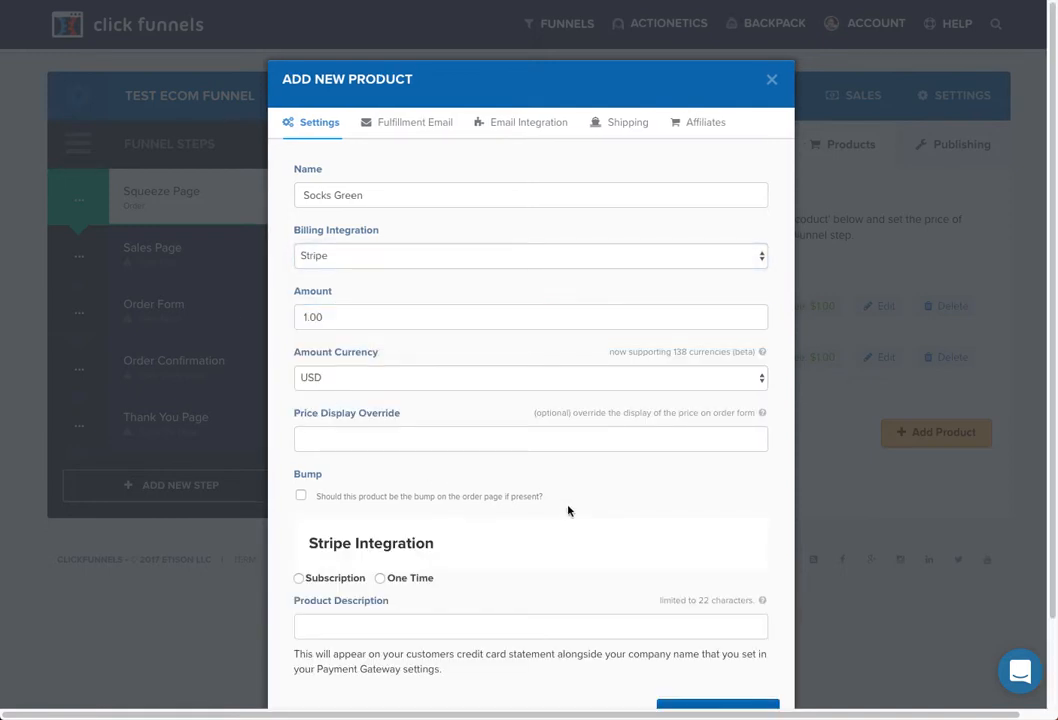
{"action": "left_click", "coordinate": [380, 578]}
{"action": "scroll", "coordinate": [548, 600], "scroll_direction": "down", "scroll_amount": 2}
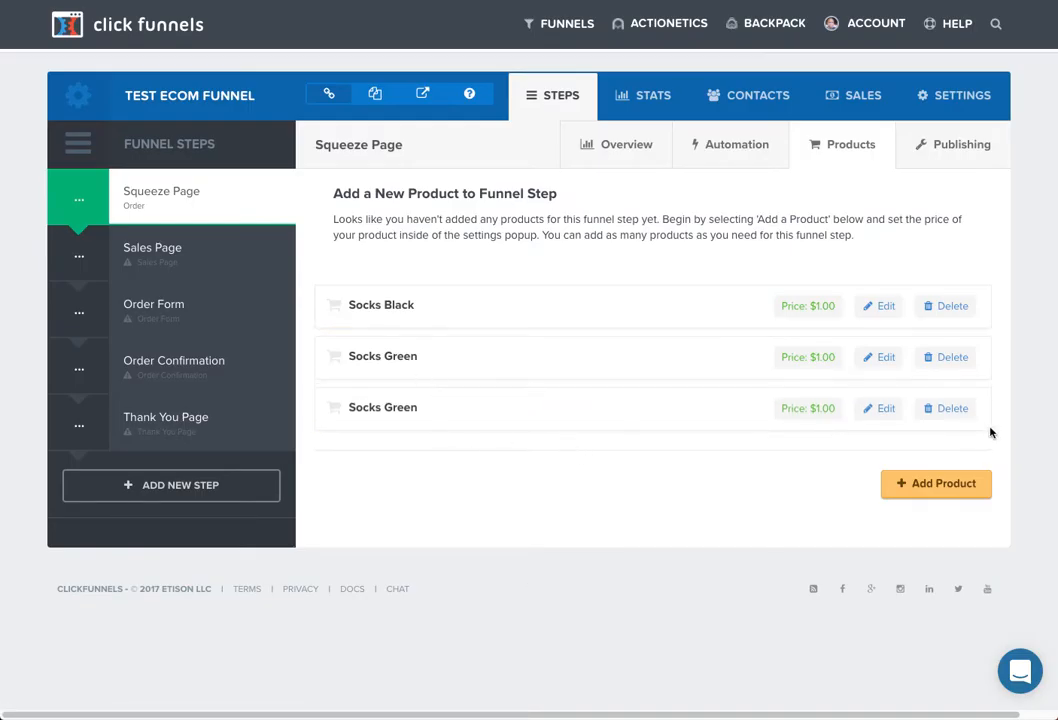
- Rename the third product to 'Socks Blue' and update it
{"action": "left_click", "coordinate": [886, 409]}
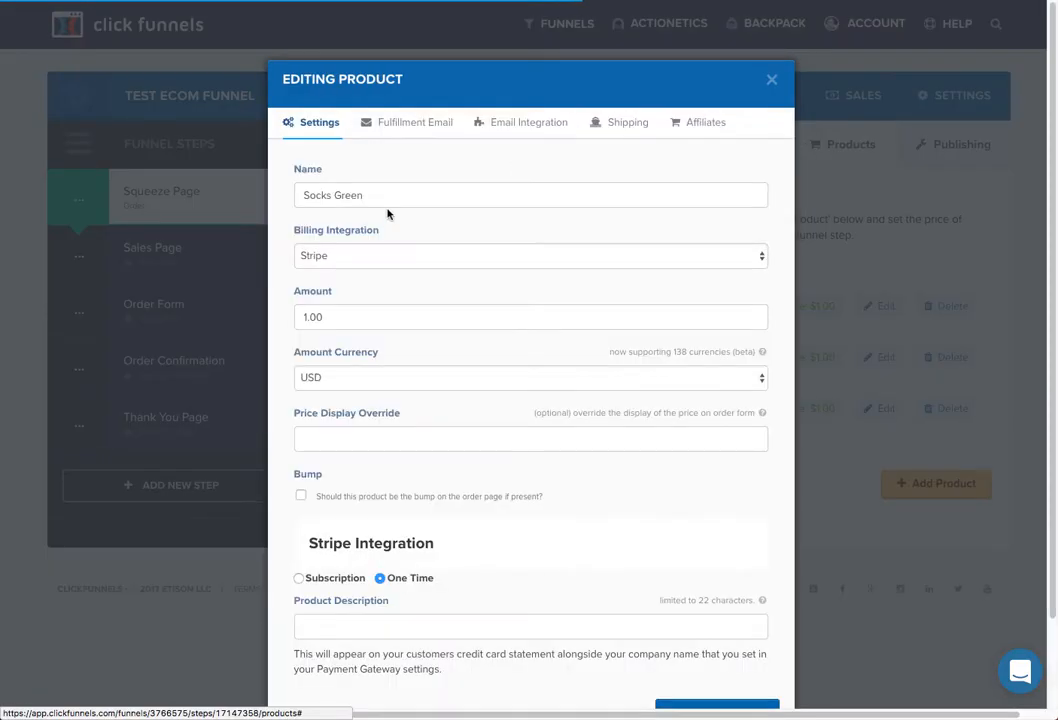
{"action": "double_click", "coordinate": [352, 195]}
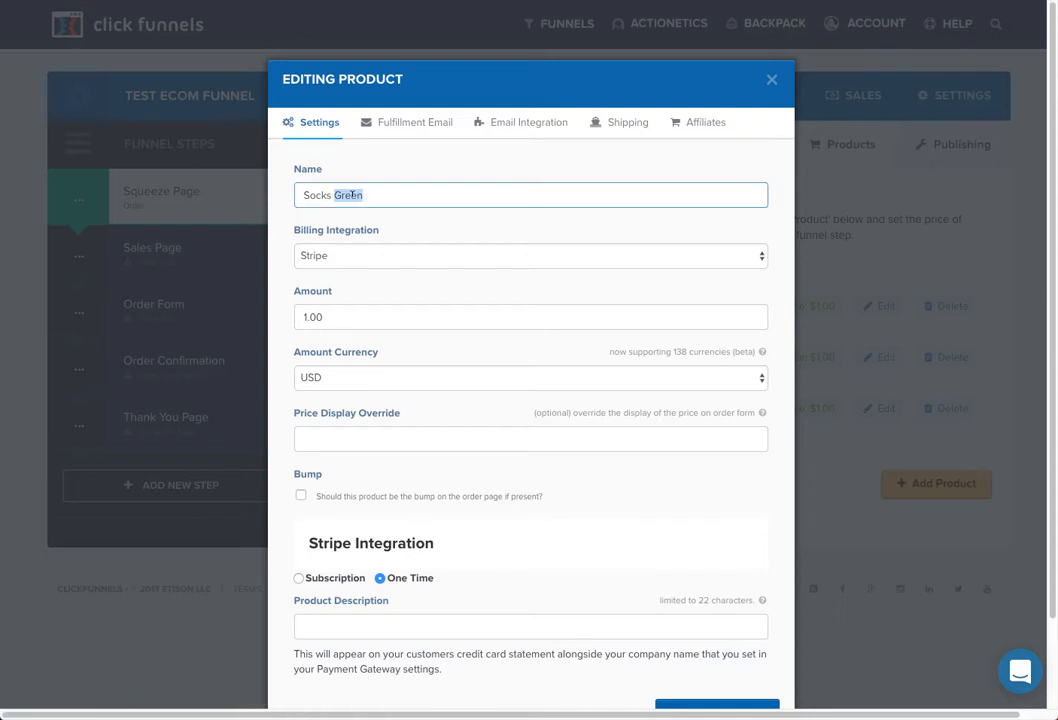
{"action": "type", "text": "Bl;ue"}
{"action": "key", "text": "BackSpace"}
{"action": "key", "text": "BackSpace"}
{"action": "key", "text": "BackSpace"}
{"action": "type", "text": "ue"}
{"action": "scroll", "coordinate": [790, 630], "scroll_direction": "down", "scroll_amount": 2}
{"action": "left_click", "coordinate": [738, 627]}
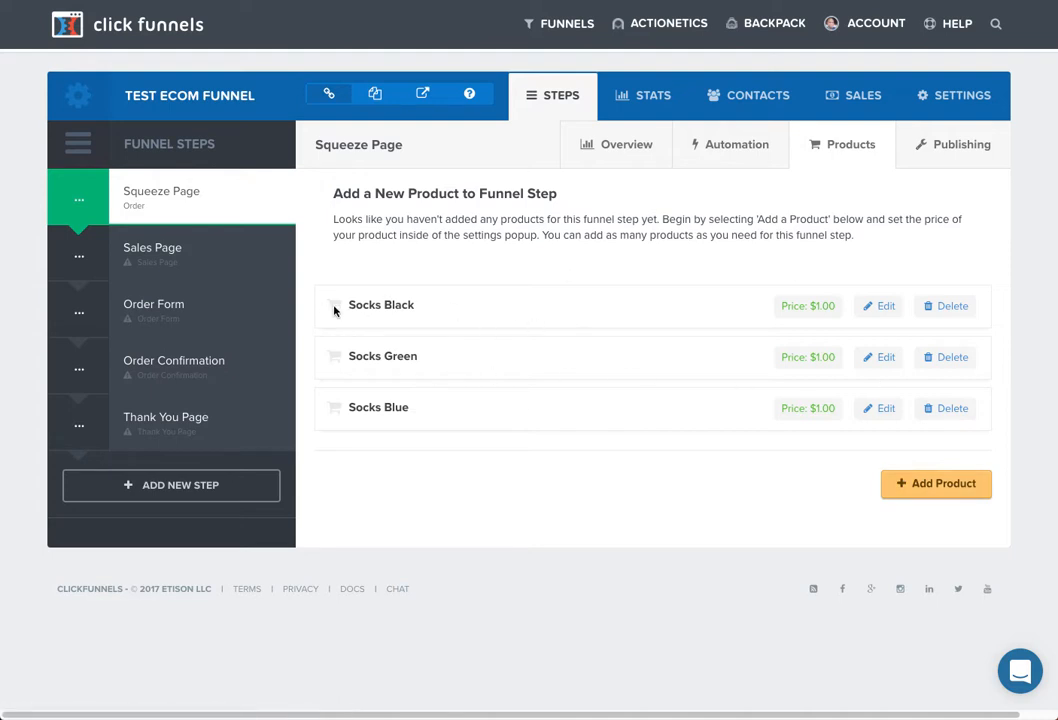
- Read the ClickFunnels IDs of Socks Black, Green and Blue: 843054, 843056 and 843057
{"action": "mouse_move", "coordinate": [335, 311]}
{"action": "right_click", "coordinate": [885, 311]}
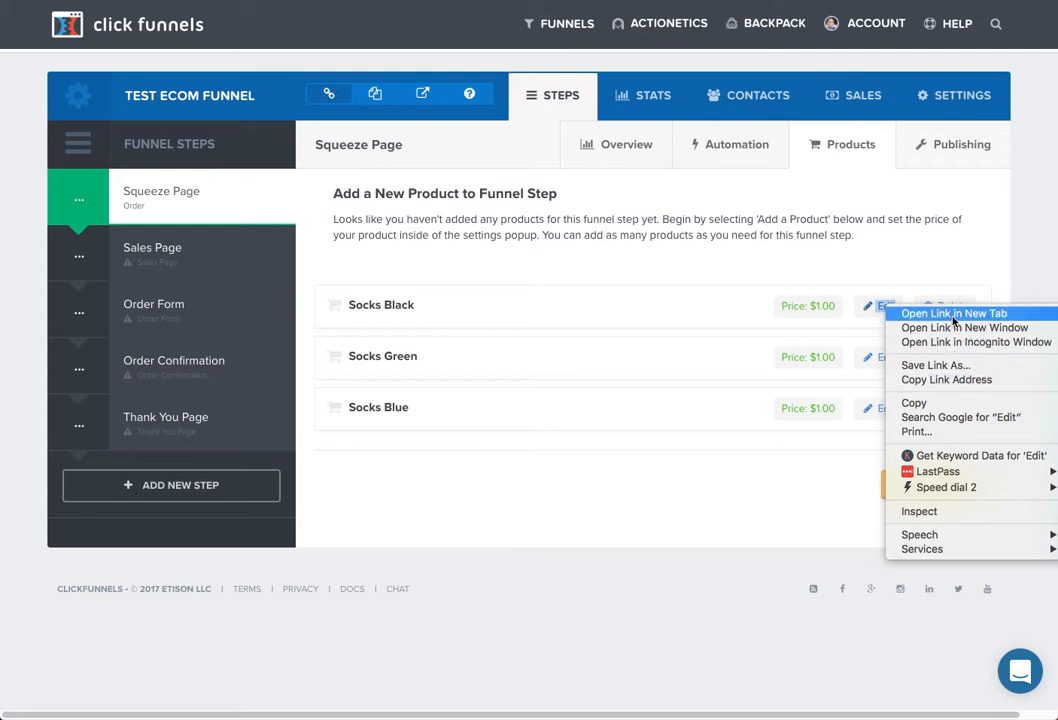
{"action": "left_click", "coordinate": [396, 279]}
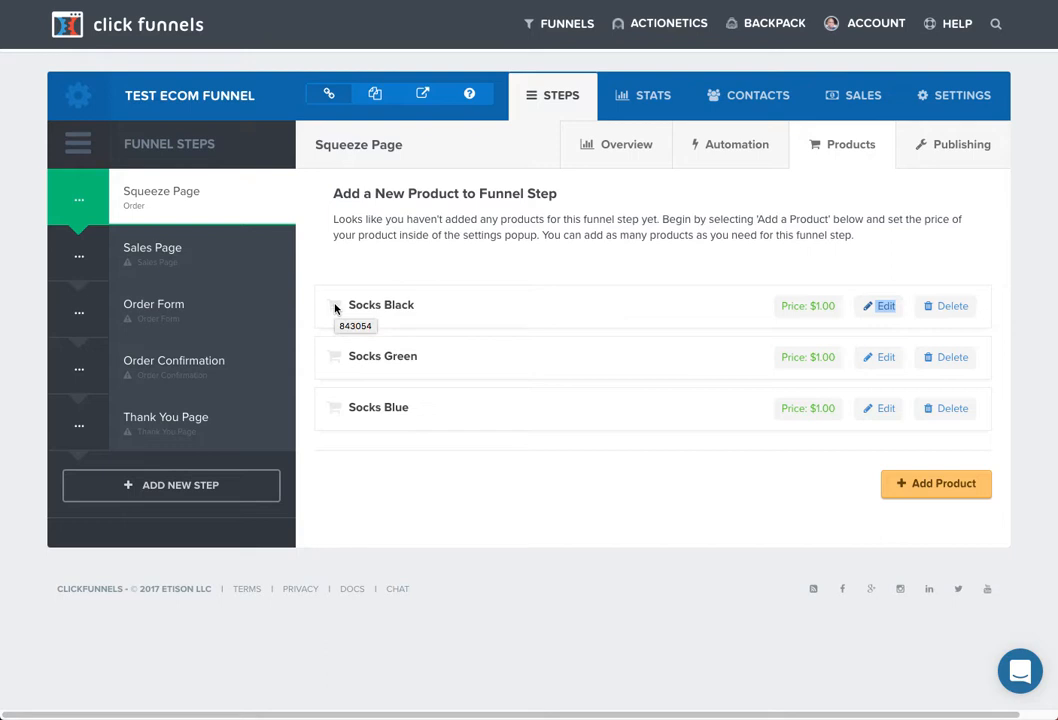
{"action": "mouse_move", "coordinate": [338, 361]}
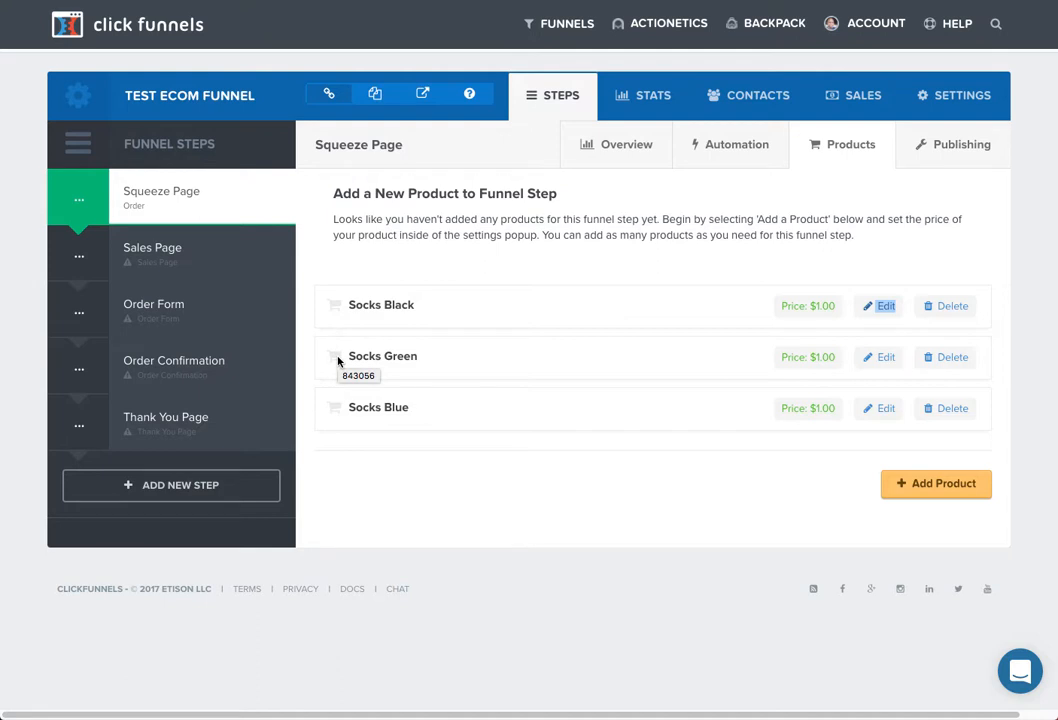
{"action": "mouse_move", "coordinate": [336, 411]}
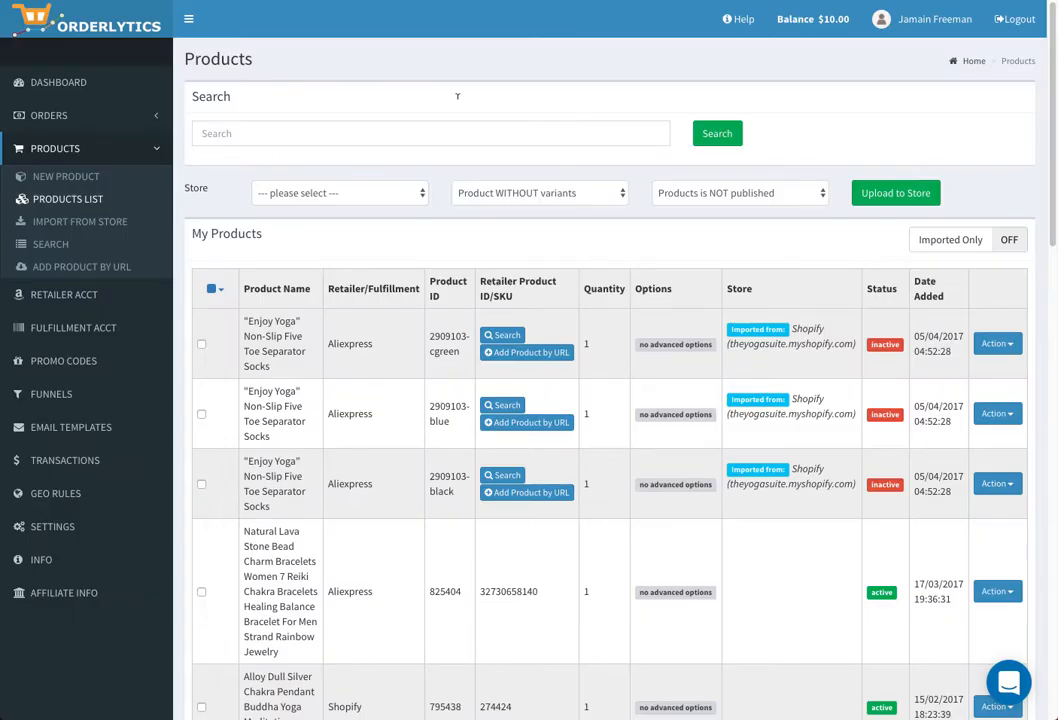
- Open the 2909103-cgreen sock variant for editing from the first row's Action menu
{"action": "scroll", "coordinate": [300, 405], "scroll_direction": "down", "scroll_amount": 2}
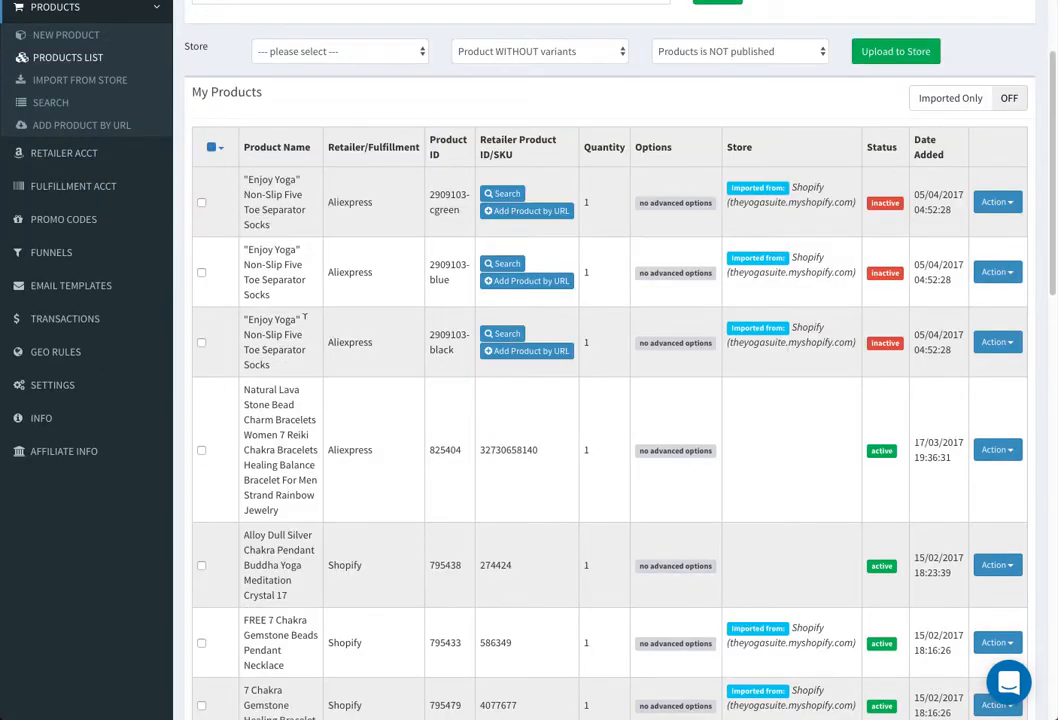
{"action": "left_click", "coordinate": [1000, 202]}
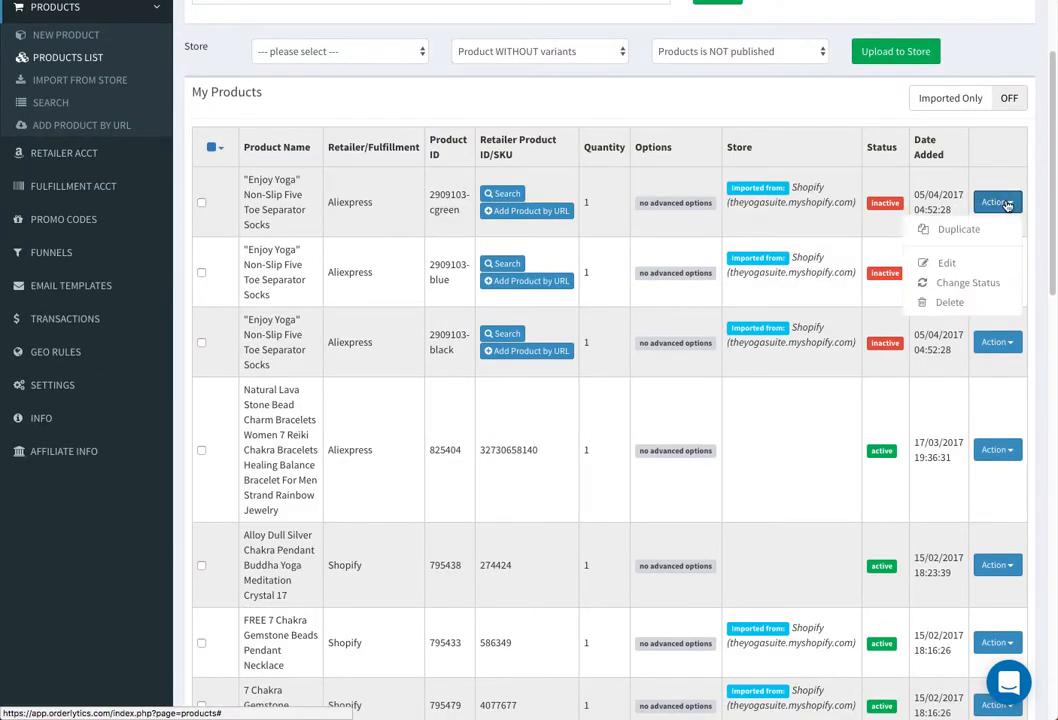
{"action": "left_click", "coordinate": [964, 268]}
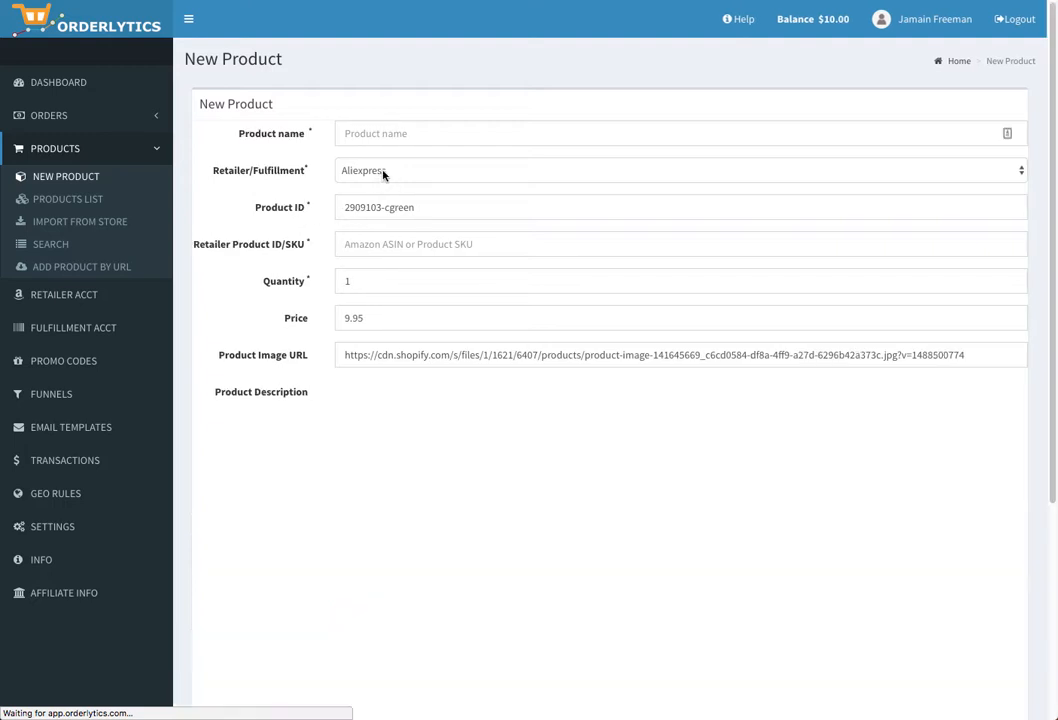
- Set the retailer to Shopify and name the product 'Enjoy Yoga Non Slip socks'
{"action": "left_click", "coordinate": [384, 172]}
{"action": "left_click", "coordinate": [384, 172]}
{"action": "left_click", "coordinate": [384, 172]}
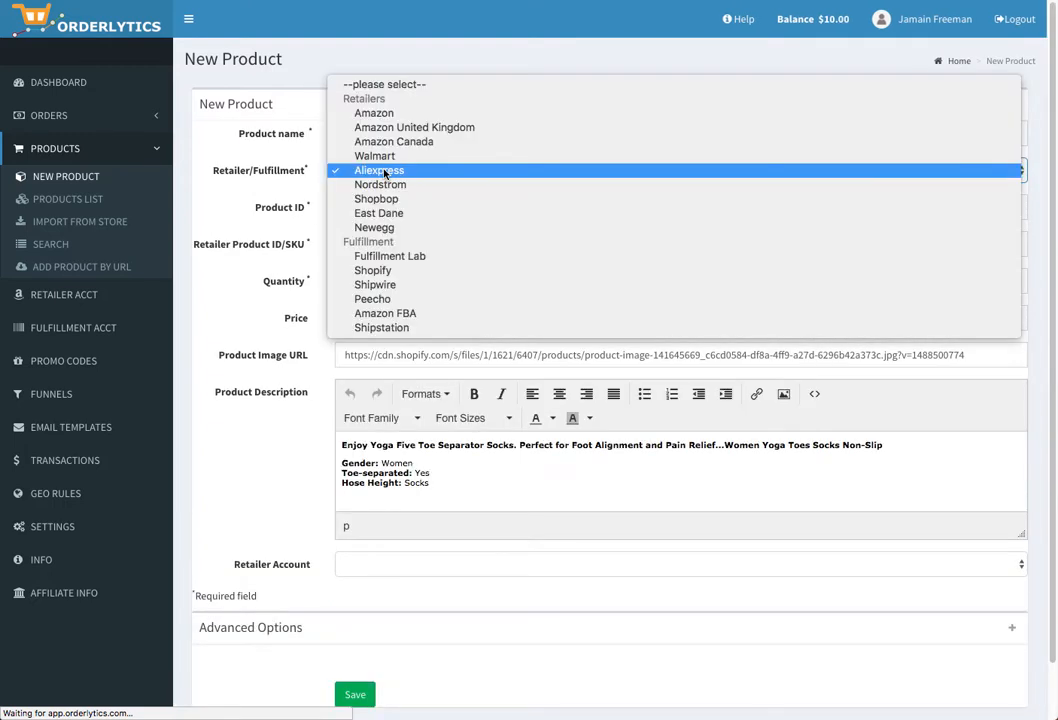
{"action": "left_click", "coordinate": [387, 273]}
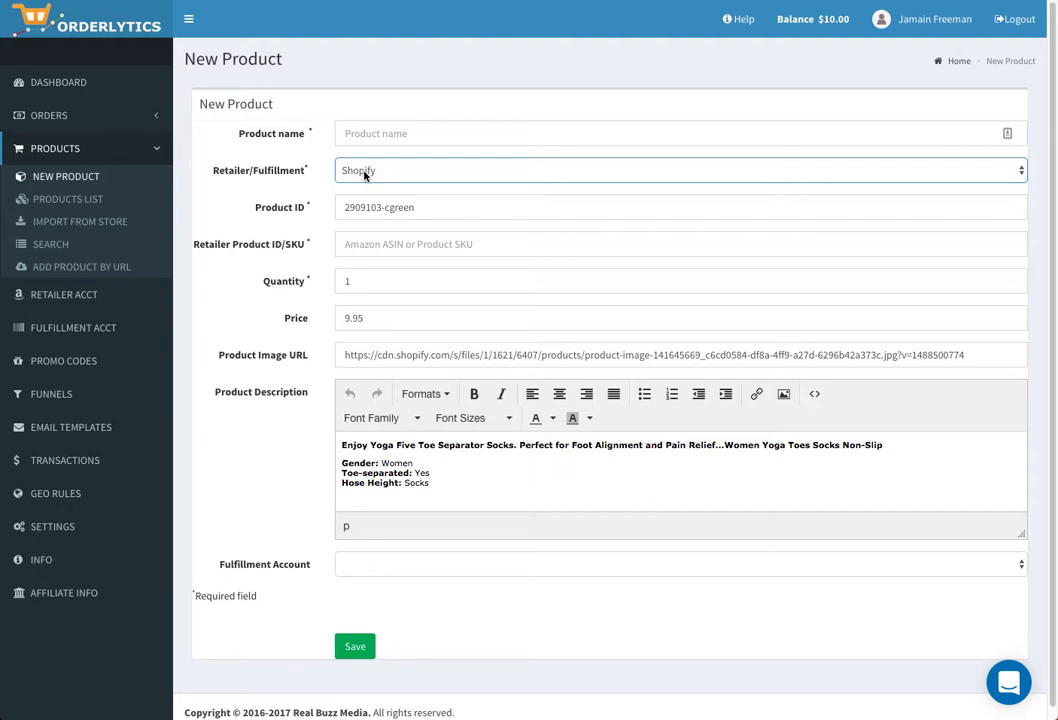
{"action": "left_click", "coordinate": [376, 133]}
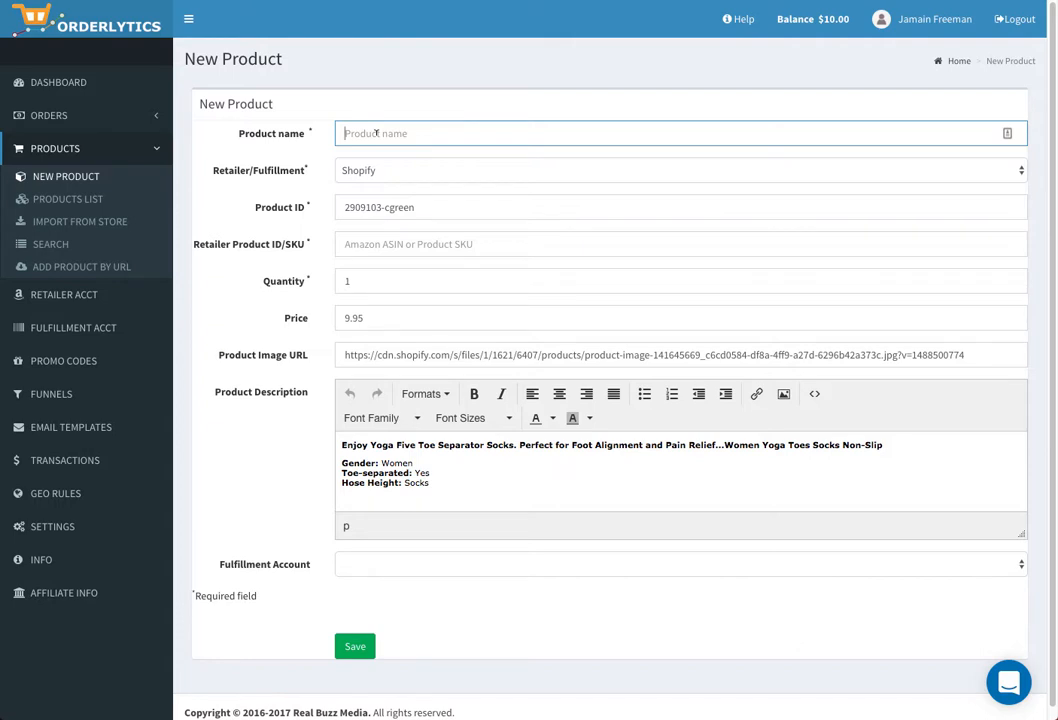
{"action": "type", "text": "Enjoy Yoda"}
{"action": "key", "text": "BackSpace"}
{"action": "key", "text": "BackSpace"}
{"action": "key", "text": "BackSpace"}
{"action": "type", "text": "ga Non Slip socks"}
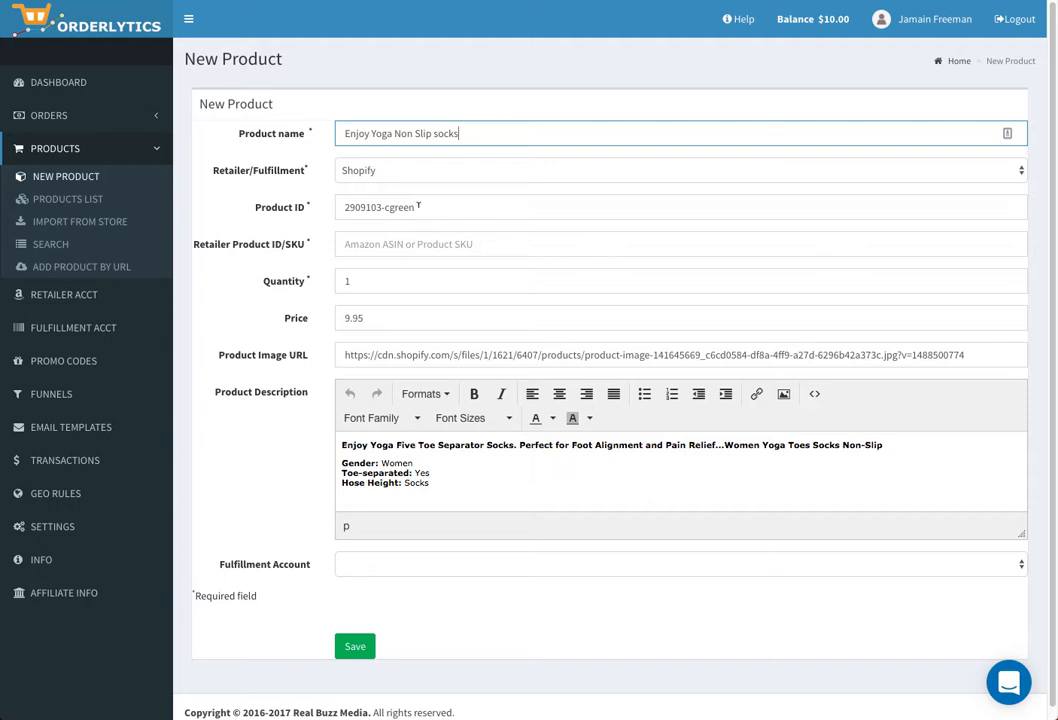
- Move 2909103-cgreen into the SKU field, enter Product ID 843056, and save
{"action": "left_click_drag", "start_coordinate": [424, 204], "coordinate": [326, 205]}
{"action": "key", "text": "ctrl+c"}
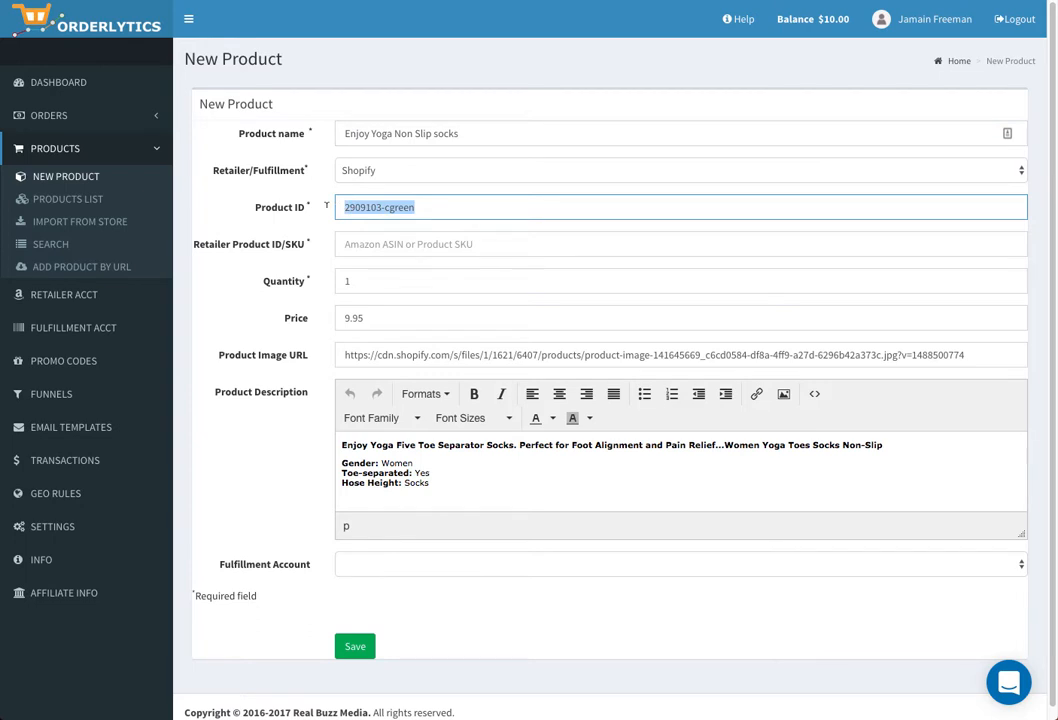
{"action": "key", "text": "BackSpace"}
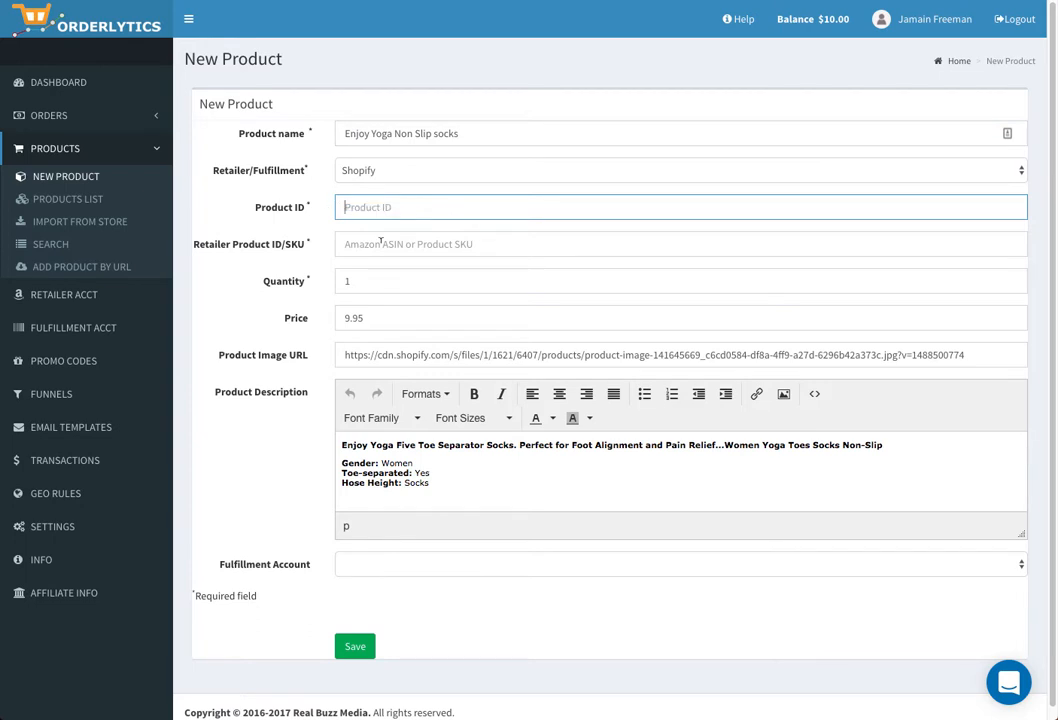
{"action": "left_click", "coordinate": [365, 244]}
{"action": "key", "text": "ctrl+v"}
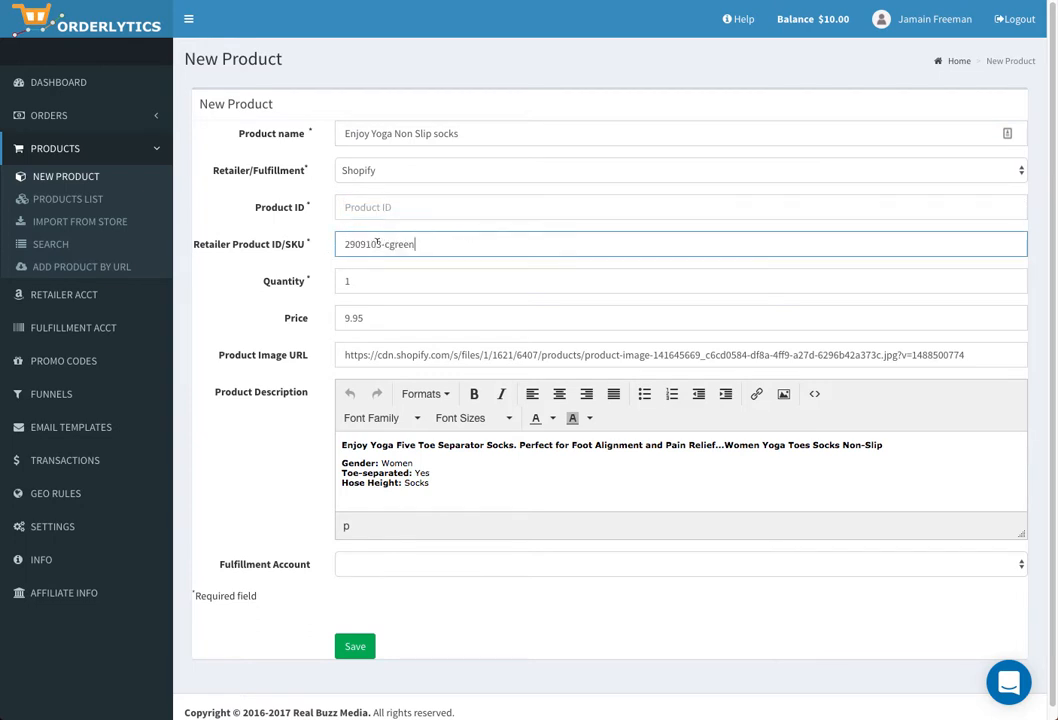
{"action": "left_click", "coordinate": [362, 207]}
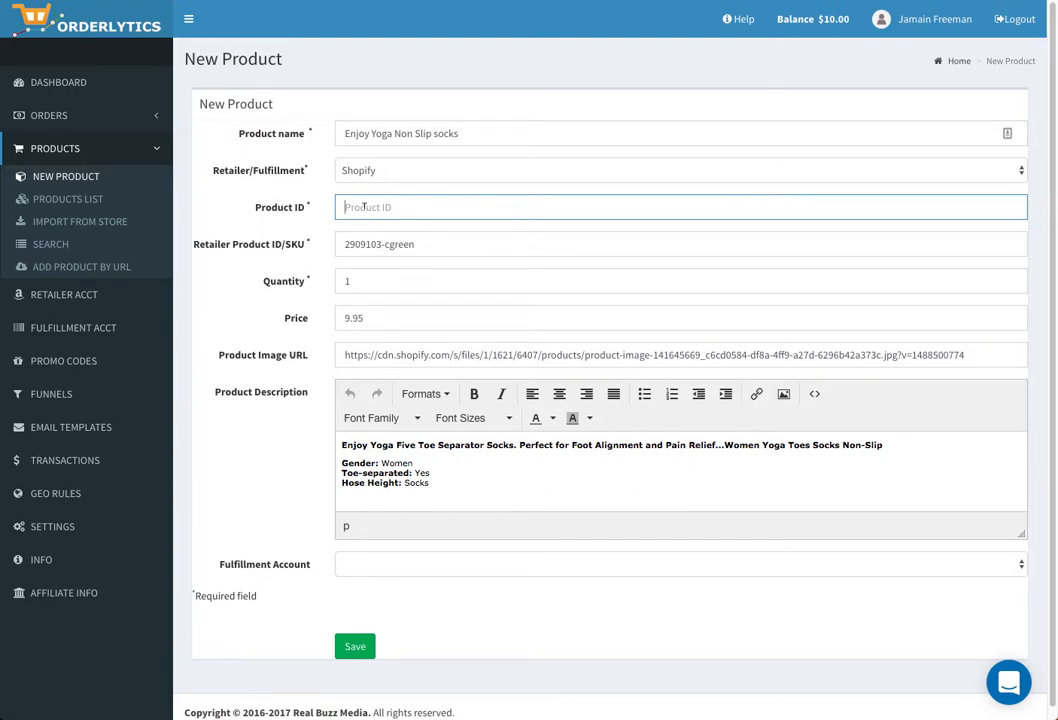
{"action": "left_click", "coordinate": [370, 201]}
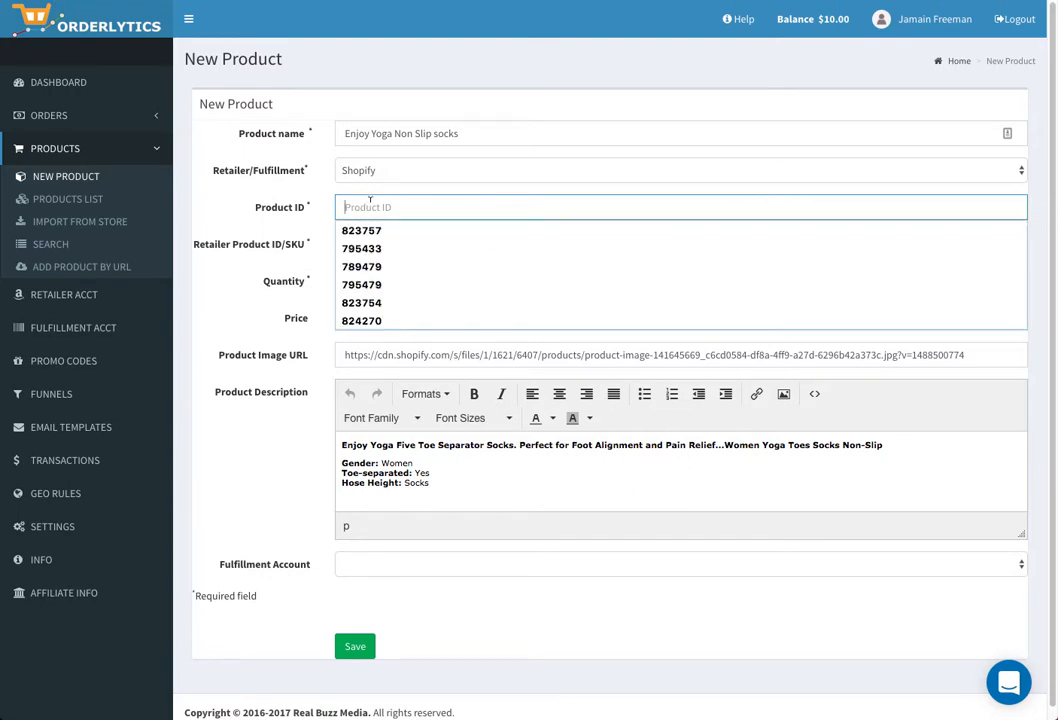
{"action": "type", "text": "843"}
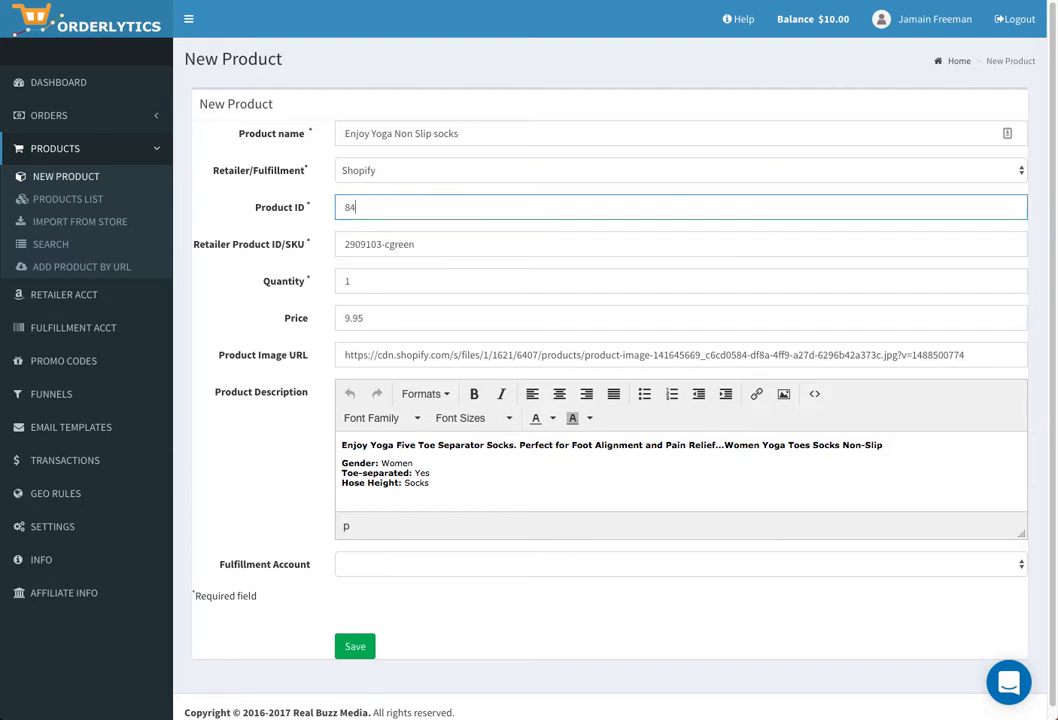
{"action": "type", "text": "056"}
{"action": "left_click", "coordinate": [362, 648]}
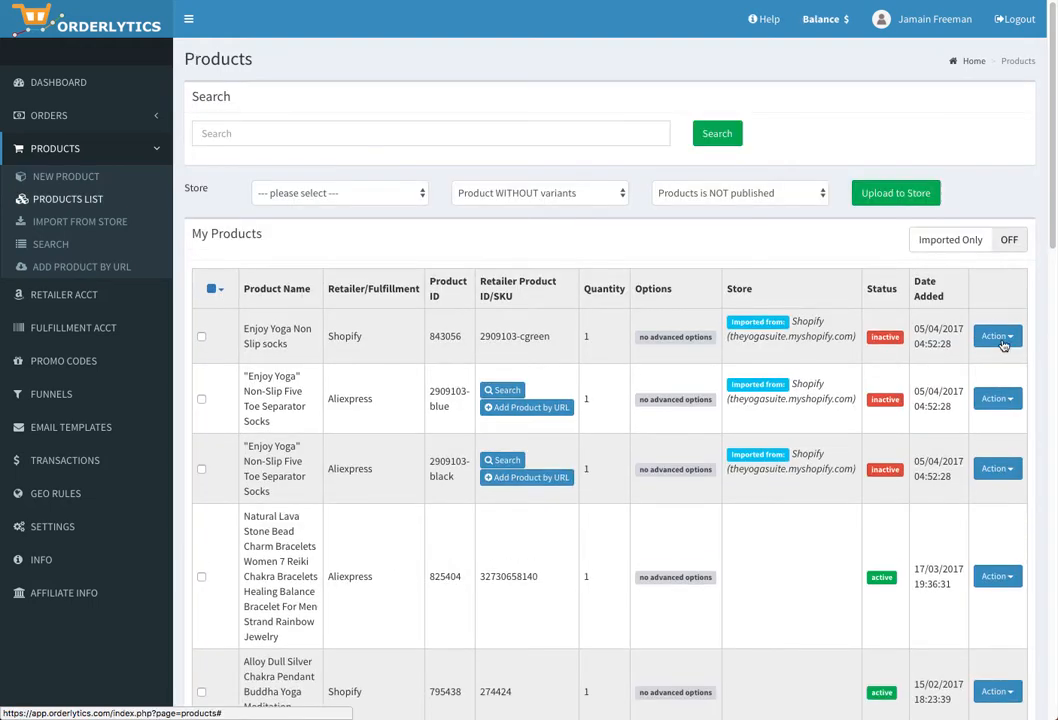
- Give Enjoy Yoga Non Slip socks the theYOGAsuite fulfillment account, save, and switch its status to active
{"action": "left_click", "coordinate": [1000, 339]}
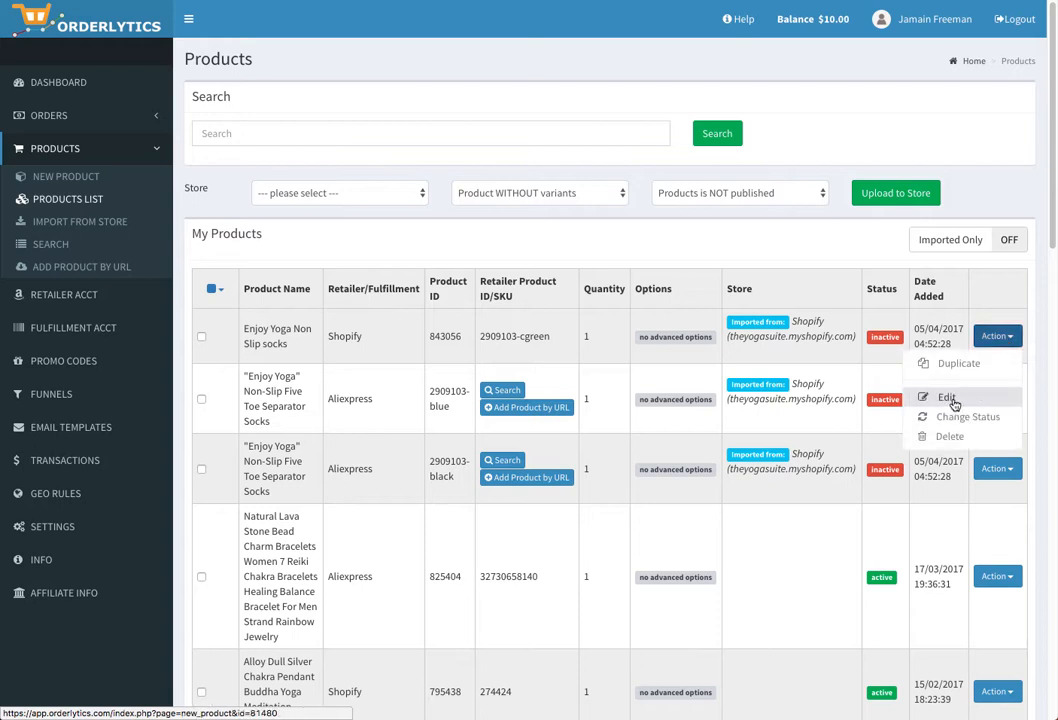
{"action": "left_click", "coordinate": [957, 400]}
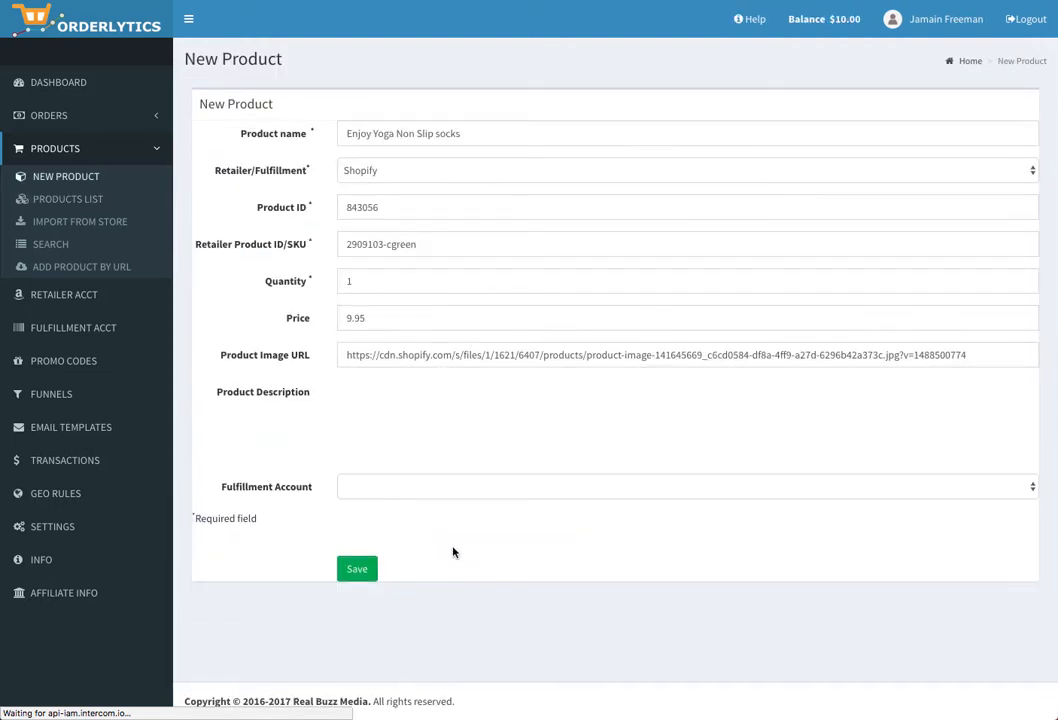
{"action": "left_click", "coordinate": [428, 495]}
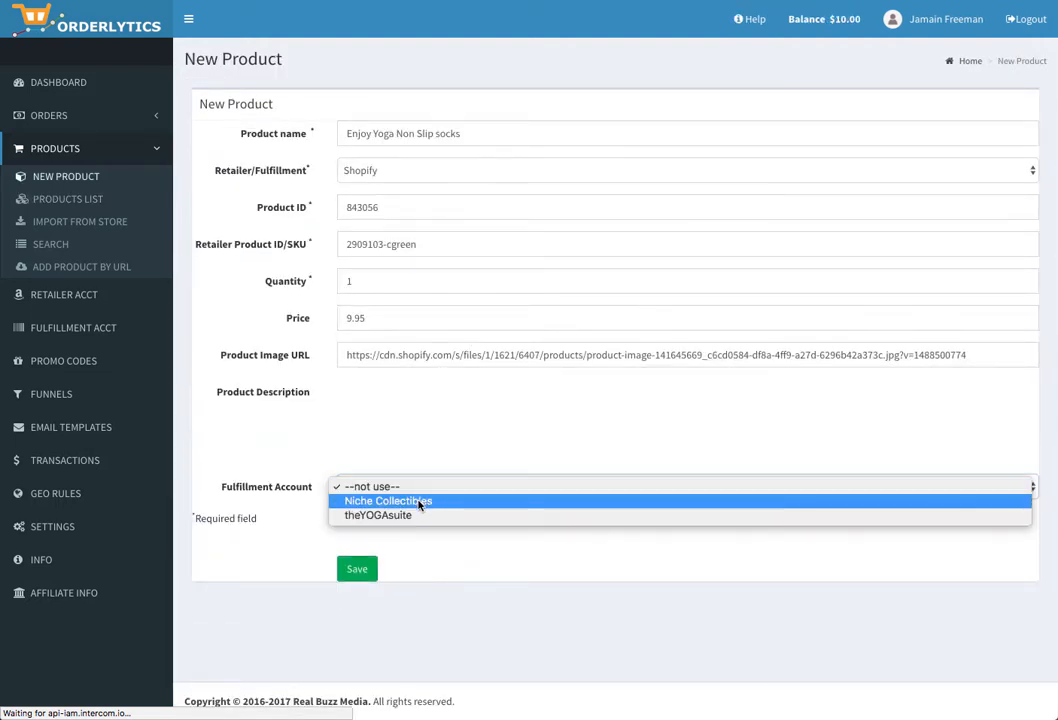
{"action": "left_click", "coordinate": [412, 513]}
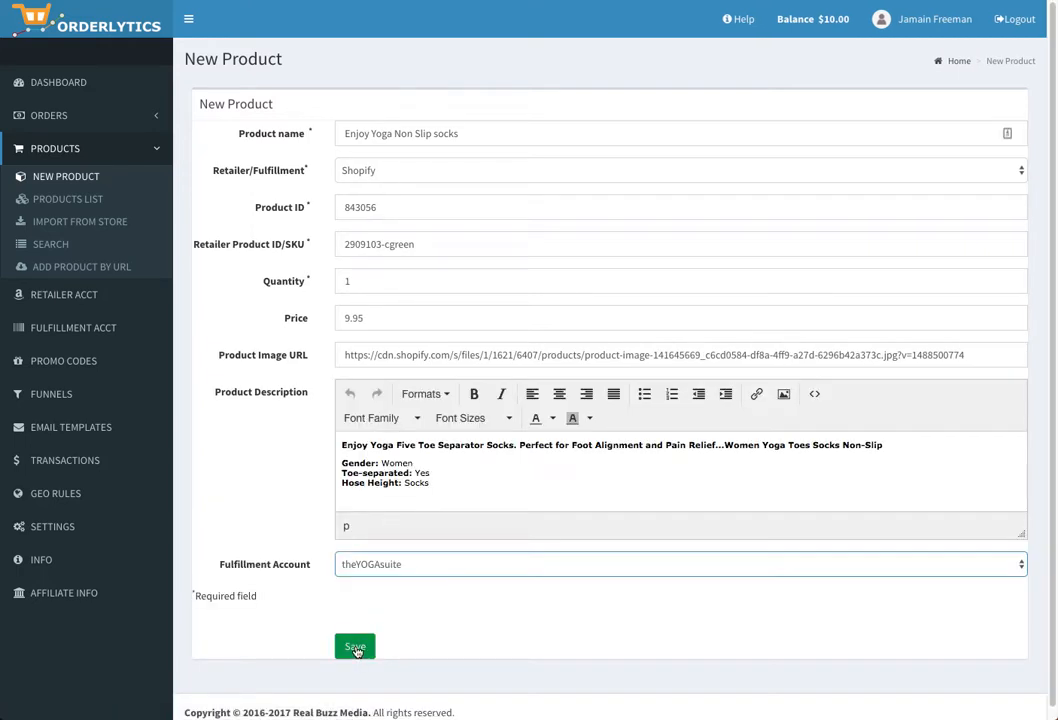
{"action": "left_click", "coordinate": [355, 648]}
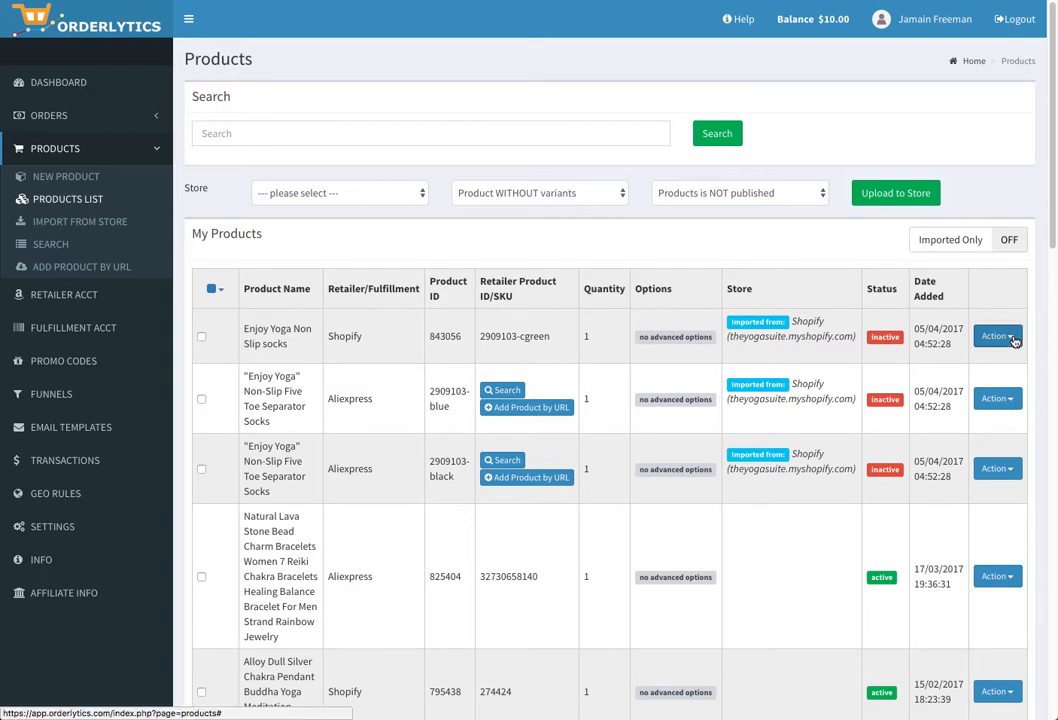
{"action": "left_click", "coordinate": [1013, 340]}
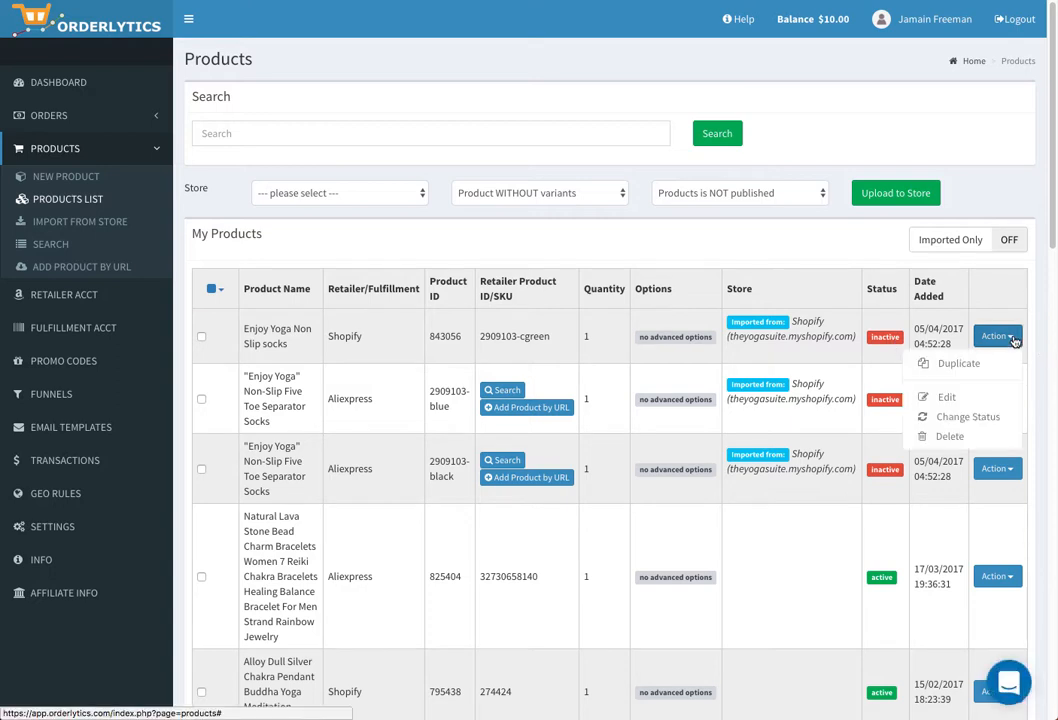
{"action": "left_click", "coordinate": [975, 417]}
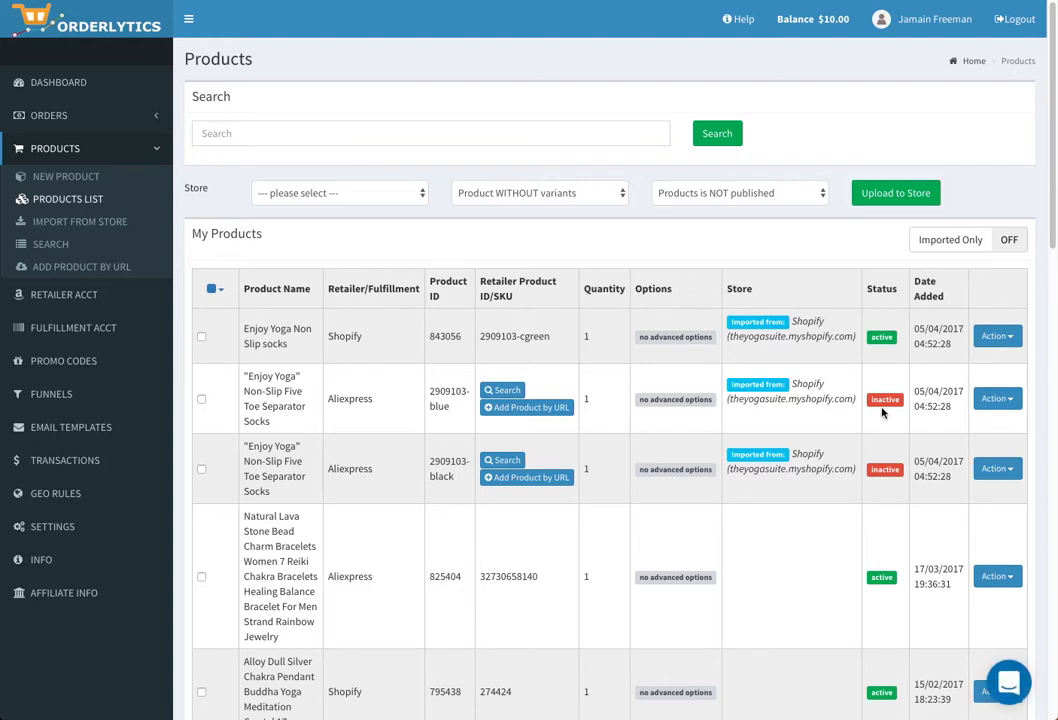
- Open the 2909103-blue entry, move its ID into the SKU field, and name it 'Non slip Yoga socks'
{"action": "left_click", "coordinate": [1000, 398]}
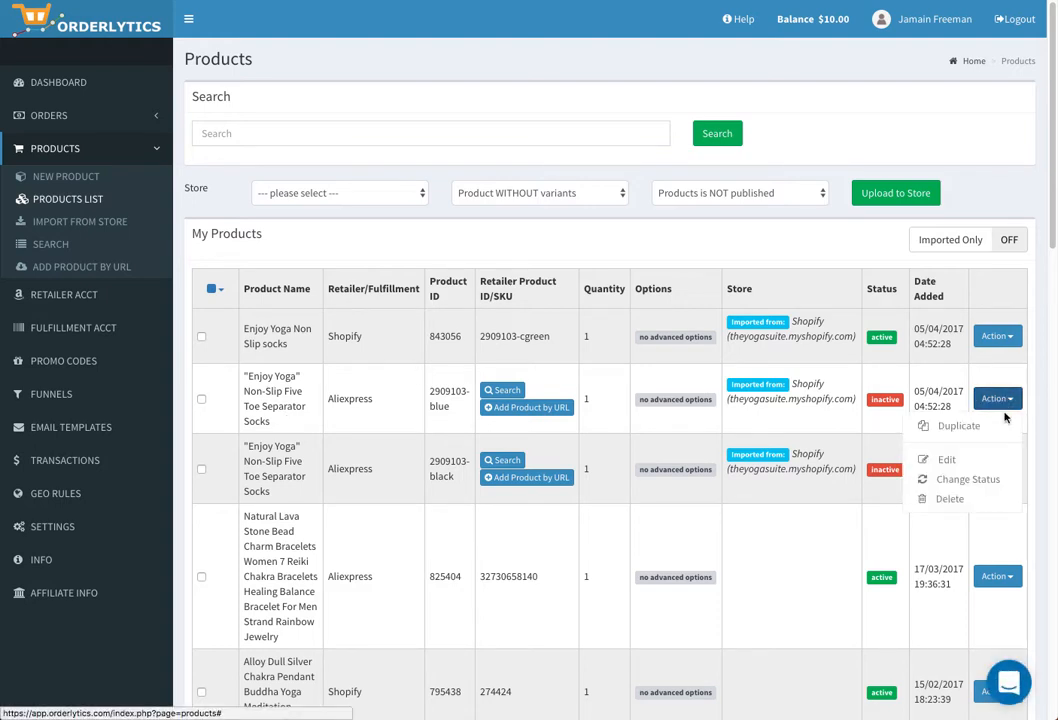
{"action": "left_click", "coordinate": [945, 460]}
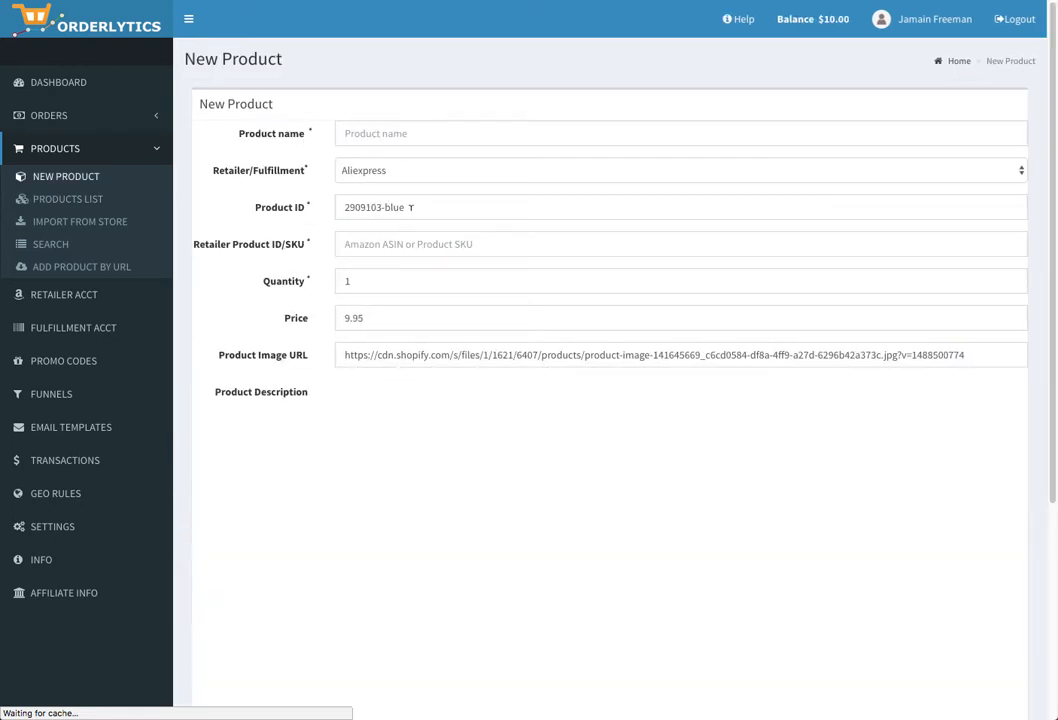
{"action": "left_click", "coordinate": [372, 243]}
{"action": "left_click_drag", "start_coordinate": [410, 207], "coordinate": [324, 207]}
{"action": "key", "text": "ctrl+c"}
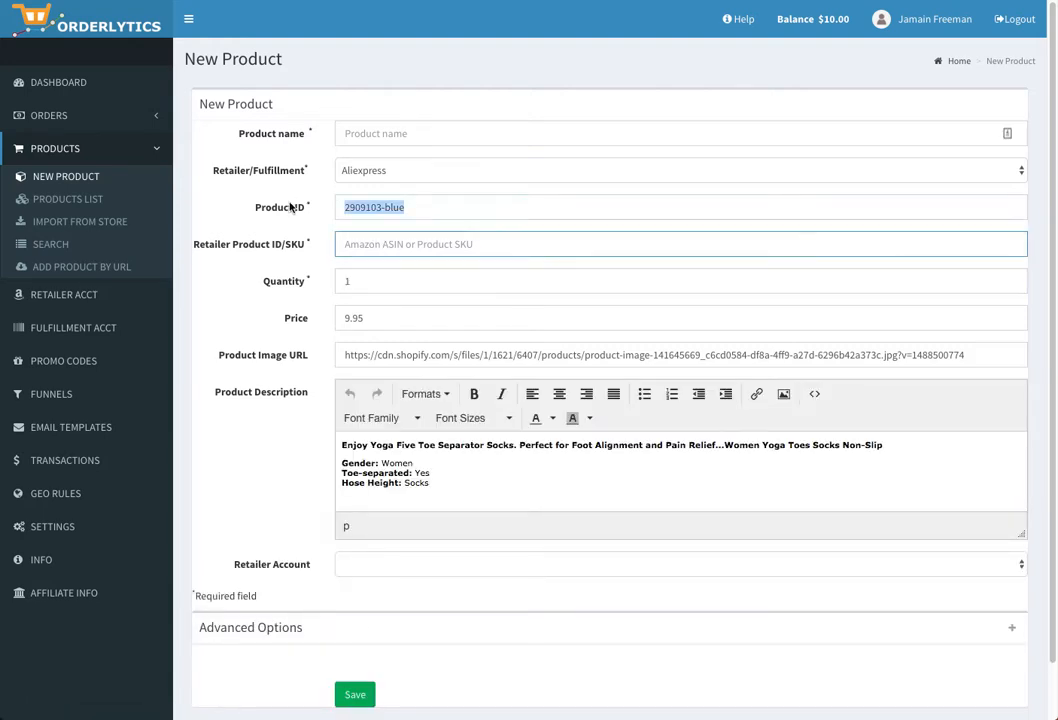
{"action": "key", "text": "BackSpace"}
{"action": "left_click", "coordinate": [370, 243]}
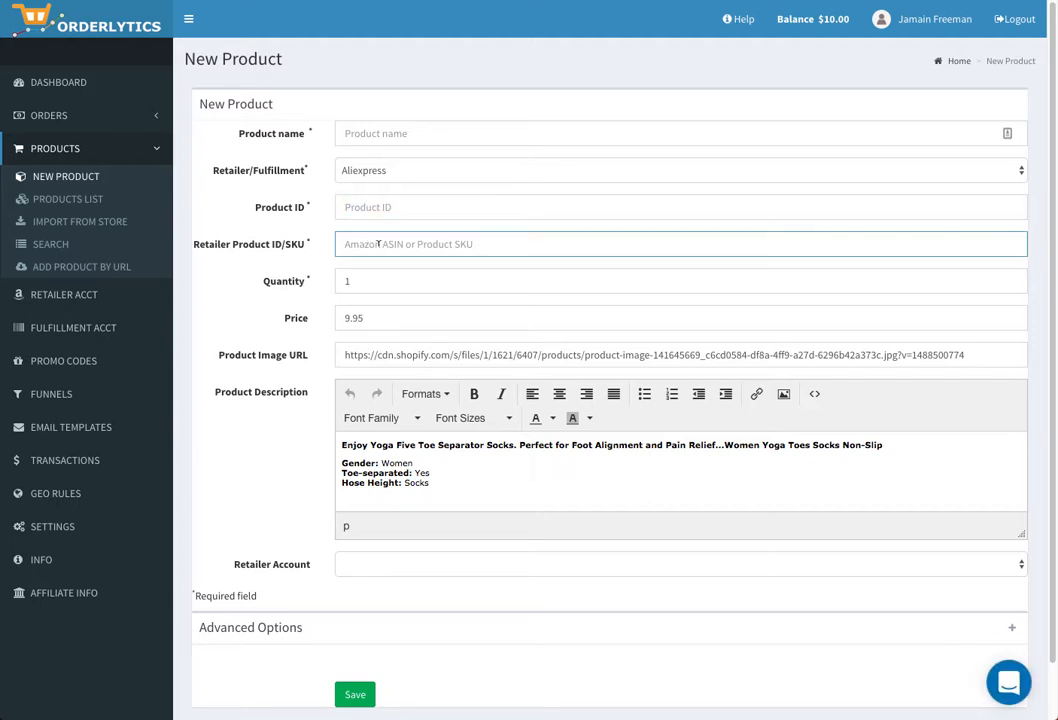
{"action": "key", "text": "ctrl+v"}
{"action": "left_click", "coordinate": [372, 133]}
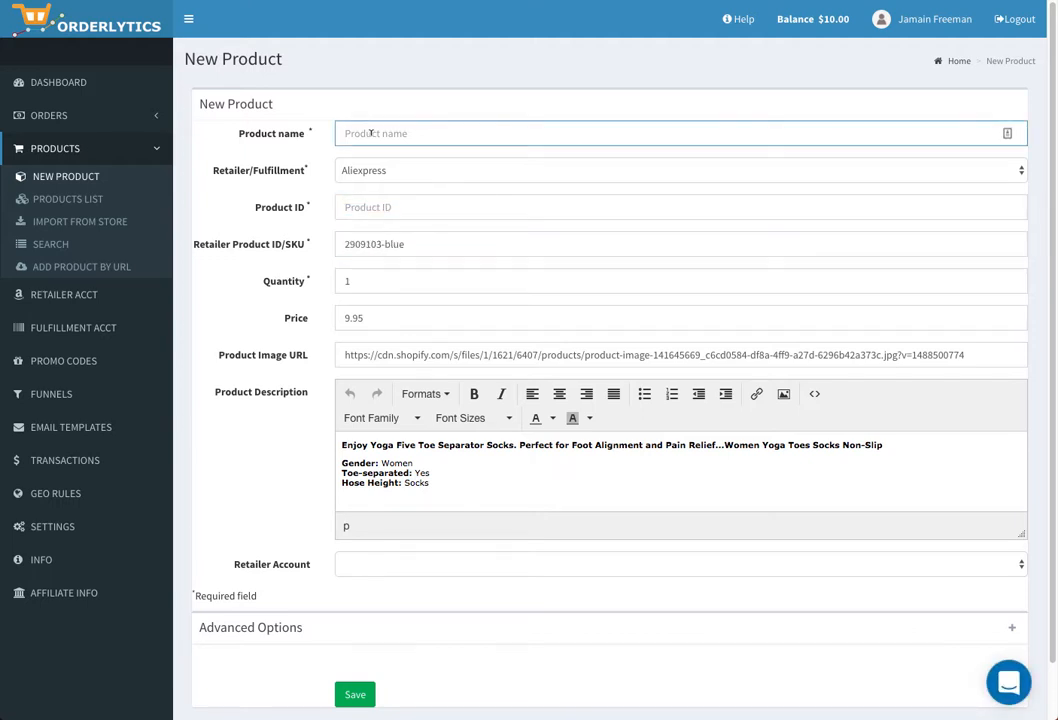
{"action": "type", "text": "Non slip Yoga socks"}
- Set Shopify, Product ID 843057 and the theYOGAsuite account, save, and make the product active
{"action": "left_click", "coordinate": [400, 170]}
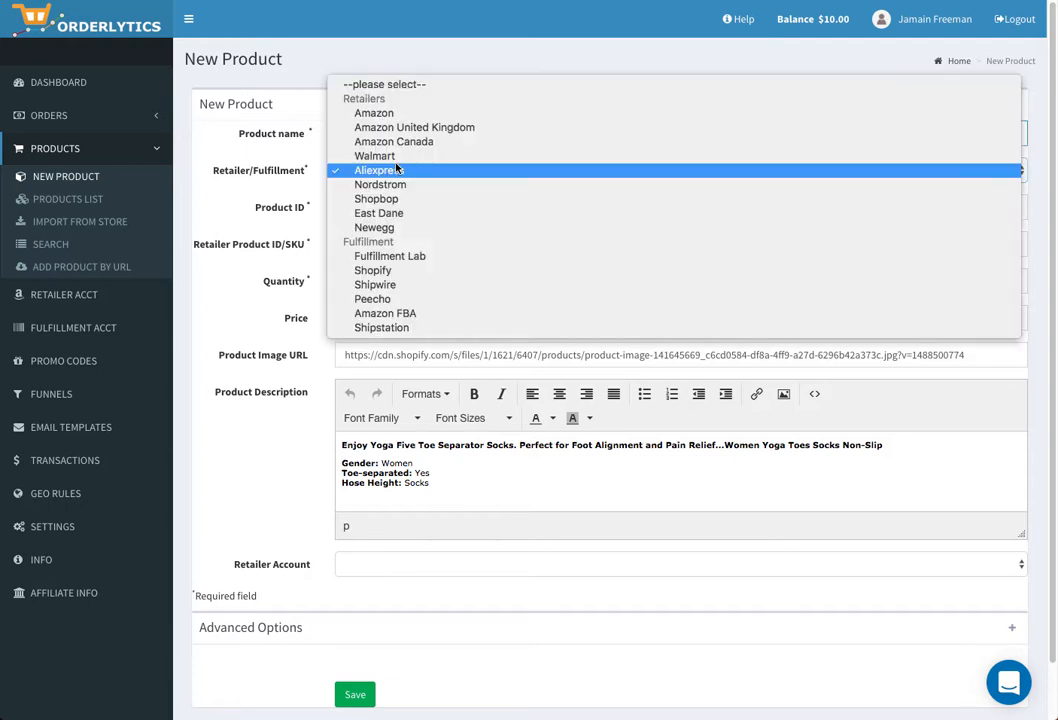
{"action": "left_click", "coordinate": [390, 270]}
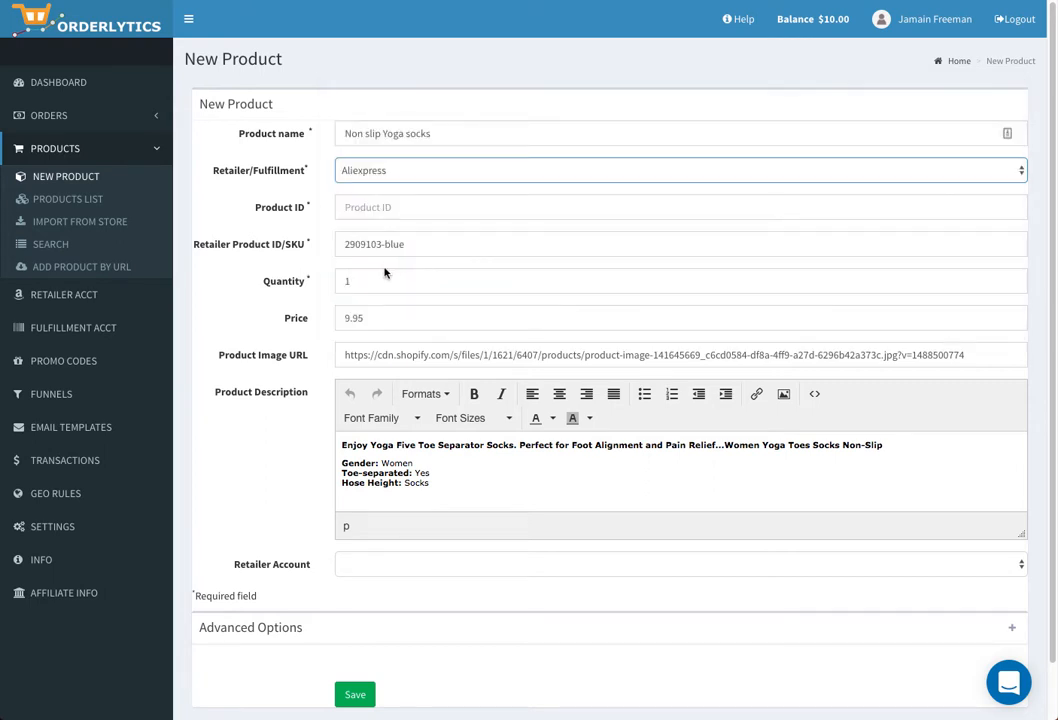
{"action": "left_click", "coordinate": [377, 207]}
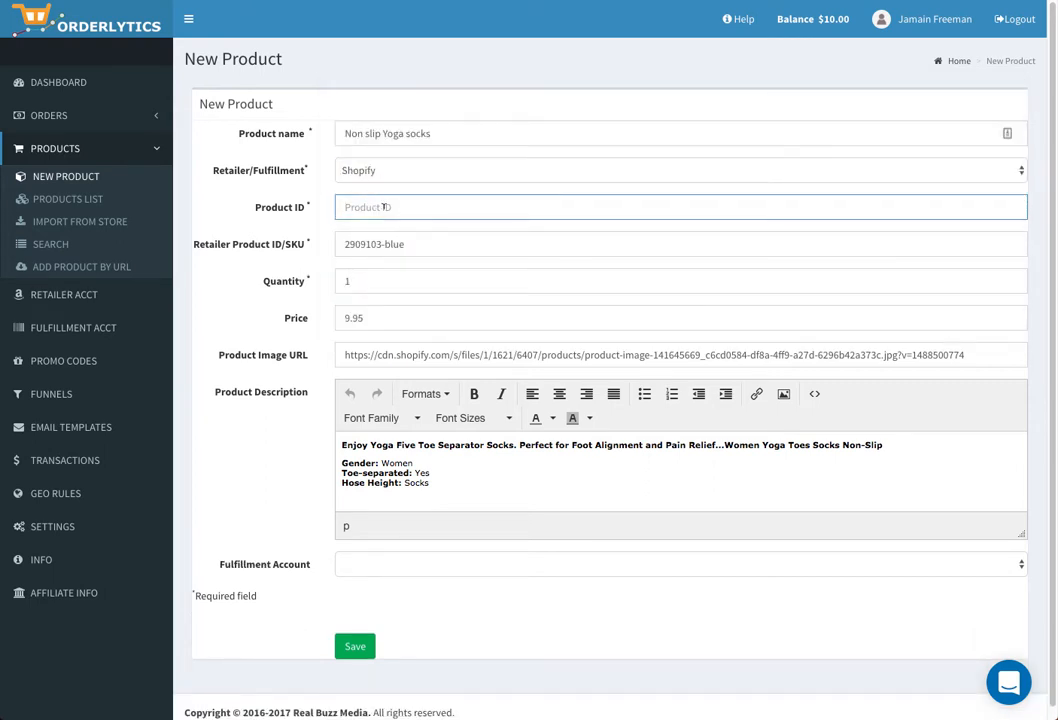
{"action": "type", "text": "843057"}
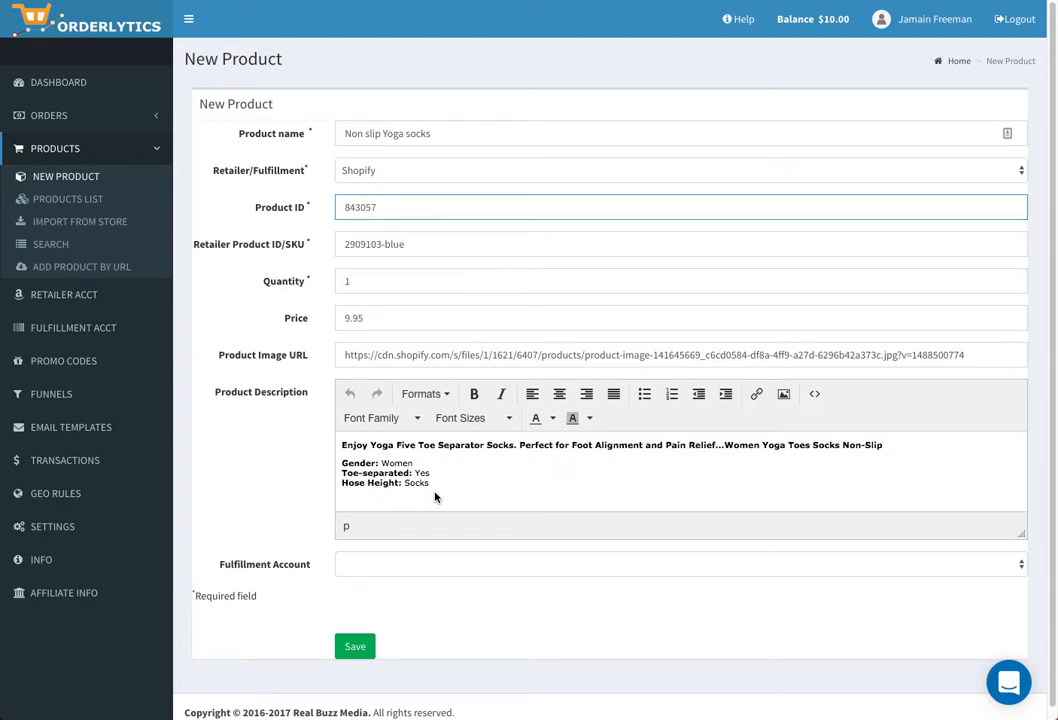
{"action": "left_click", "coordinate": [376, 565]}
{"action": "left_click", "coordinate": [373, 594]}
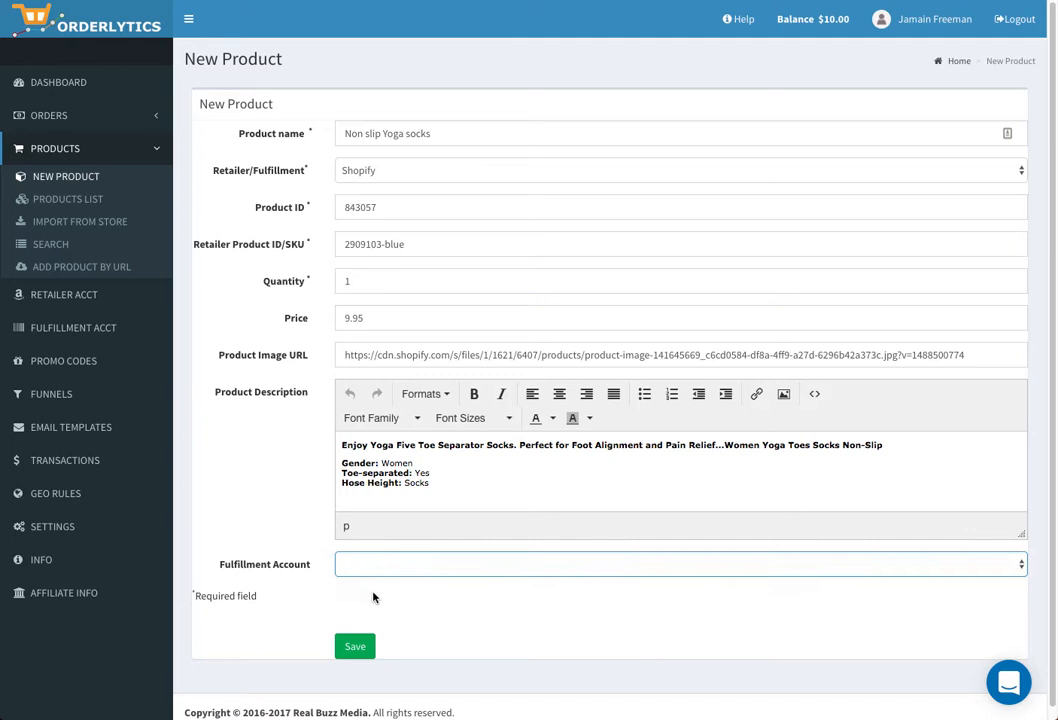
{"action": "left_click", "coordinate": [356, 655]}
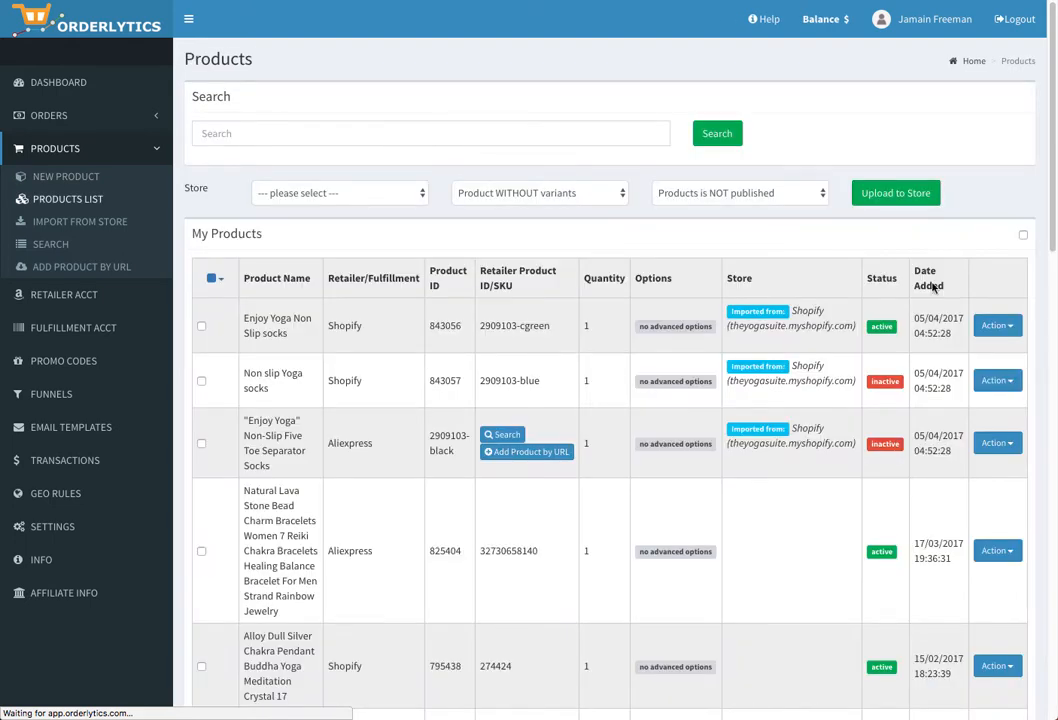
{"action": "left_click", "coordinate": [1011, 397]}
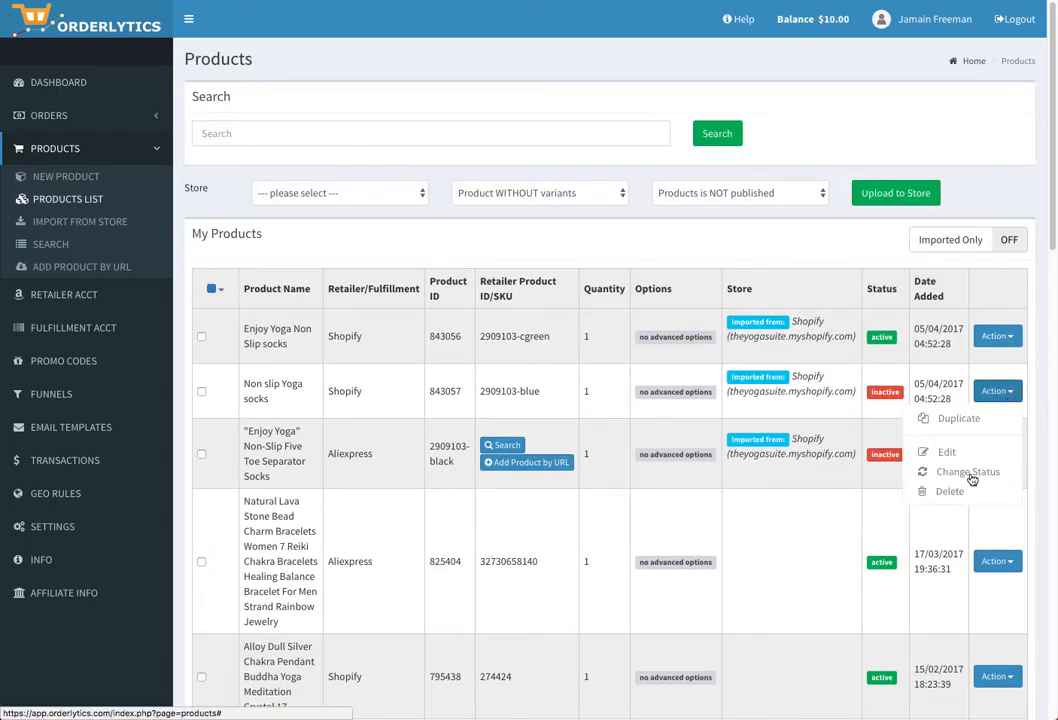
{"action": "left_click", "coordinate": [860, 397]}
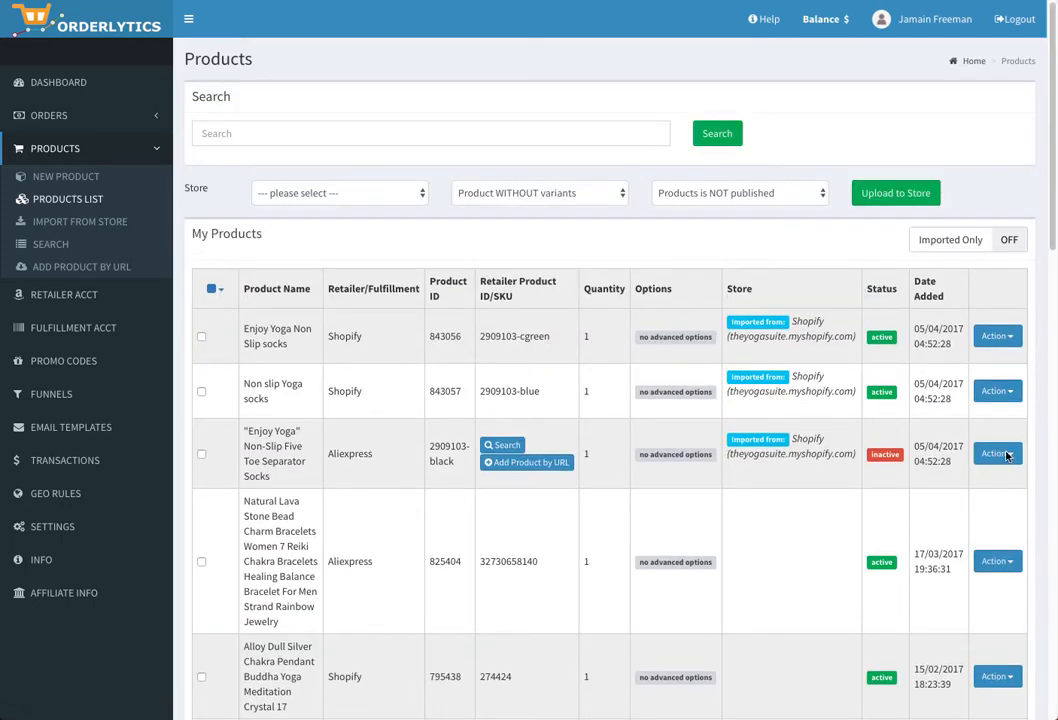
- Open the 2909103-black entry, name it 'Non slip Yoga socks', and set the retailer to Shopify
{"action": "left_click", "coordinate": [1006, 455]}
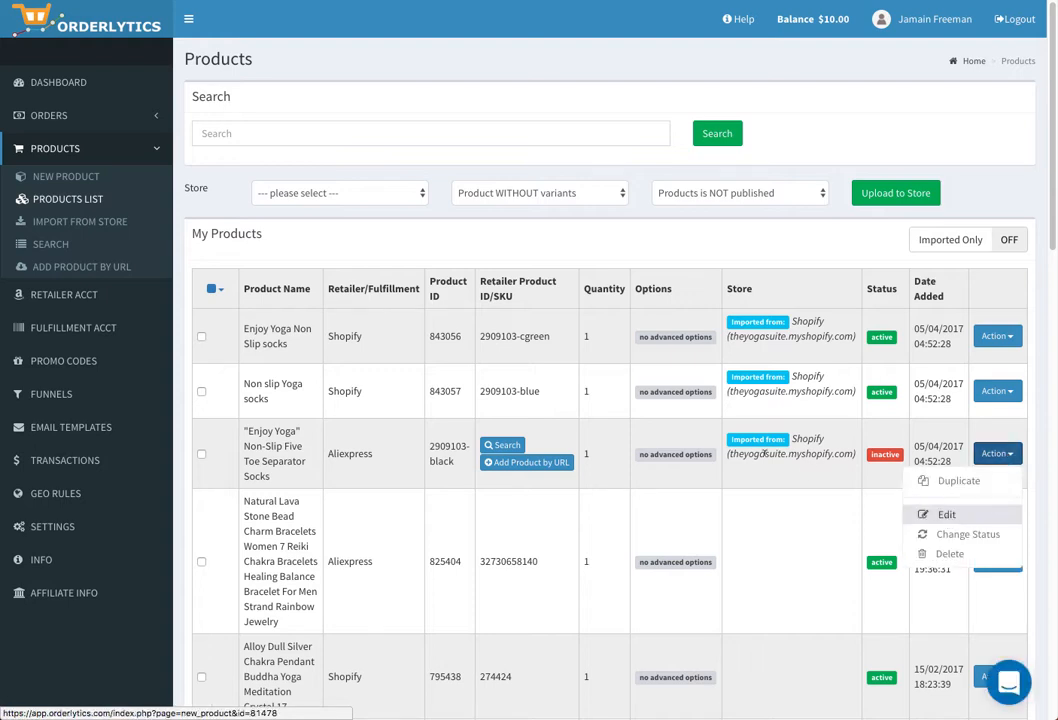
{"action": "left_click", "coordinate": [946, 516]}
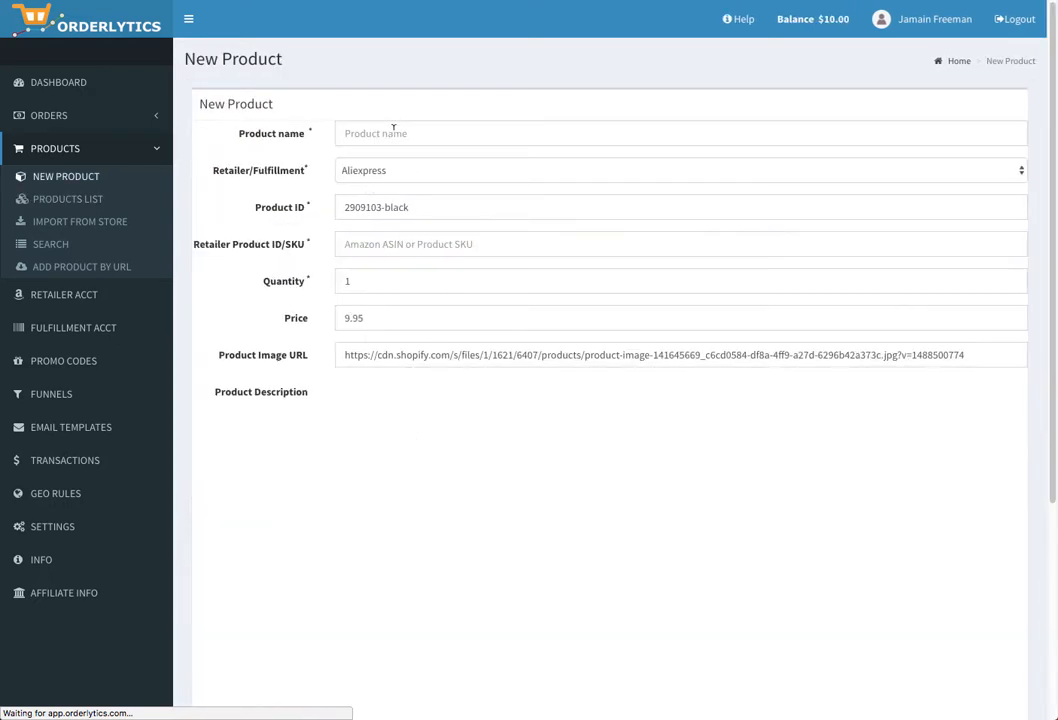
{"action": "left_click", "coordinate": [394, 128]}
{"action": "left_click", "coordinate": [394, 128]}
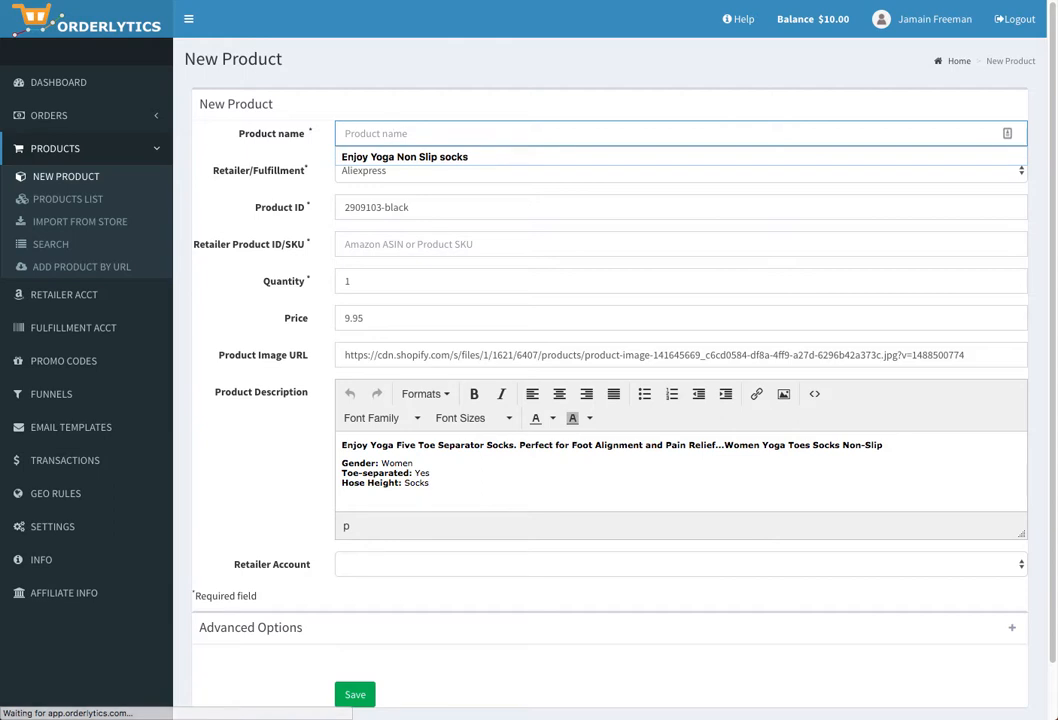
{"action": "type", "text": "Non"}
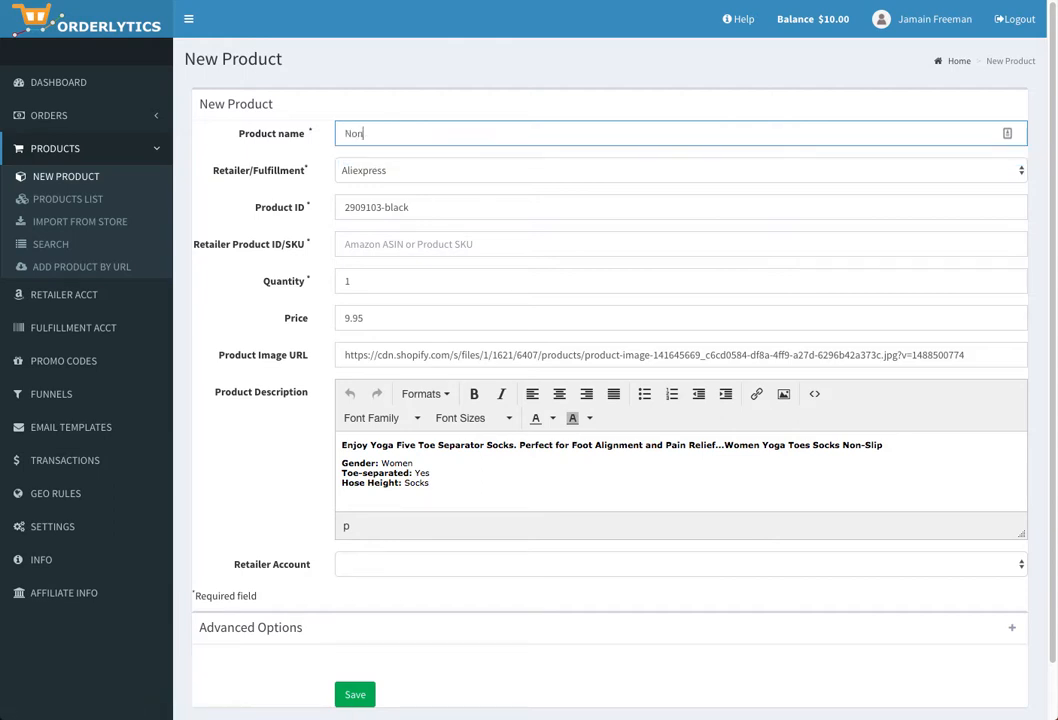
{"action": "type", "text": " slip"}
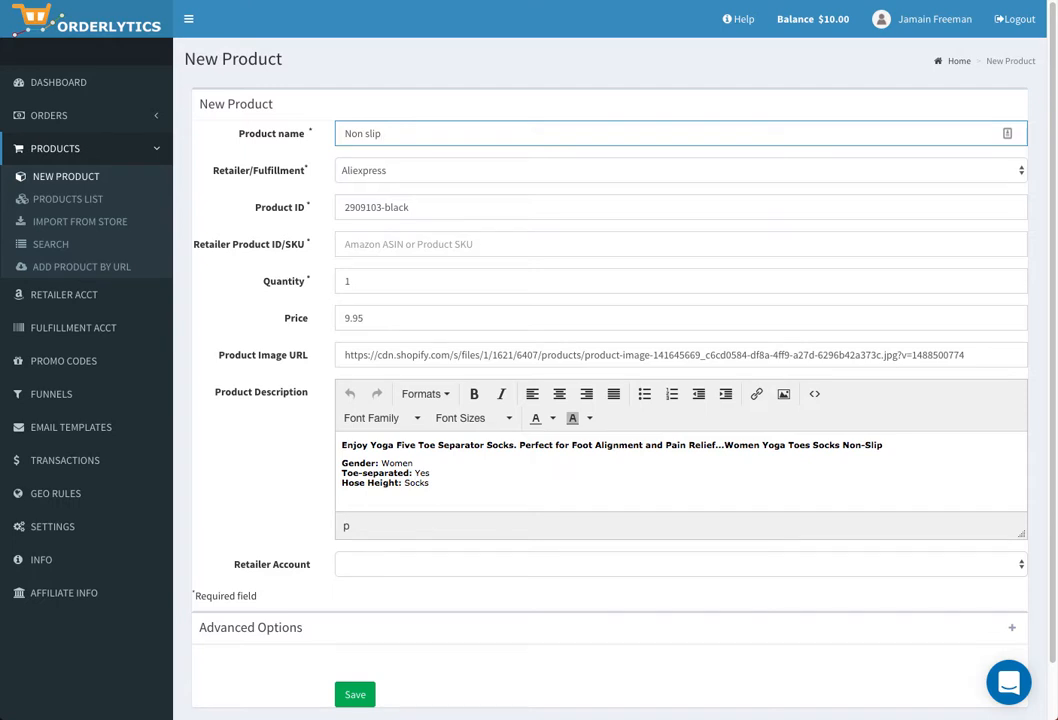
{"action": "type", "text": " Yoga socks"}
{"action": "left_click", "coordinate": [390, 172]}
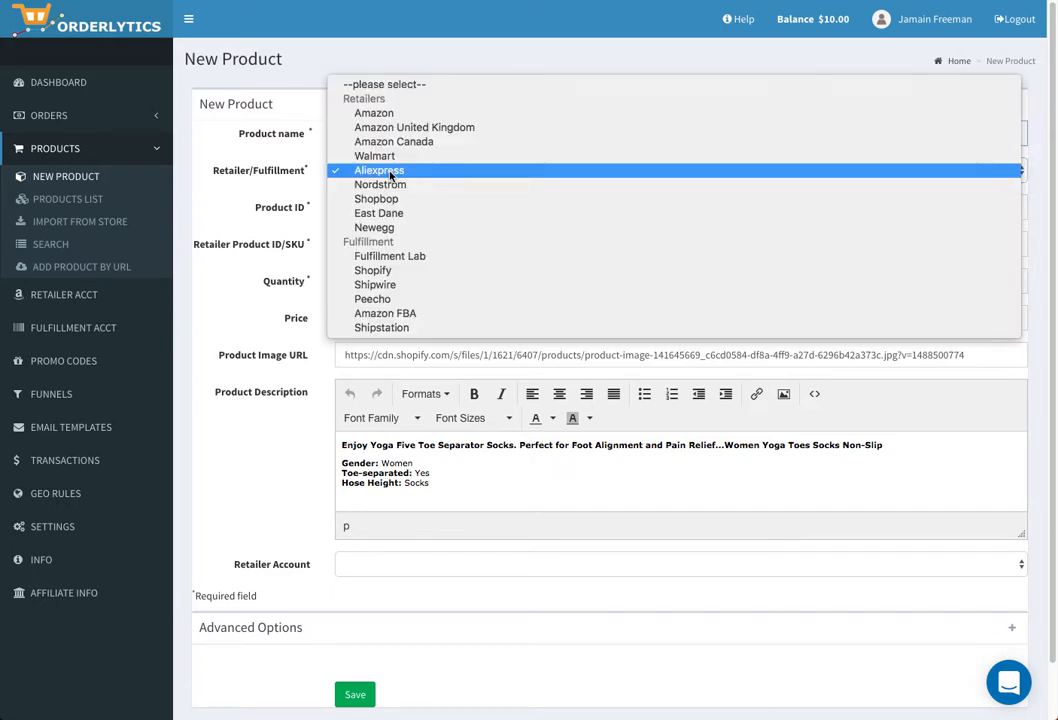
{"action": "left_click", "coordinate": [390, 275]}
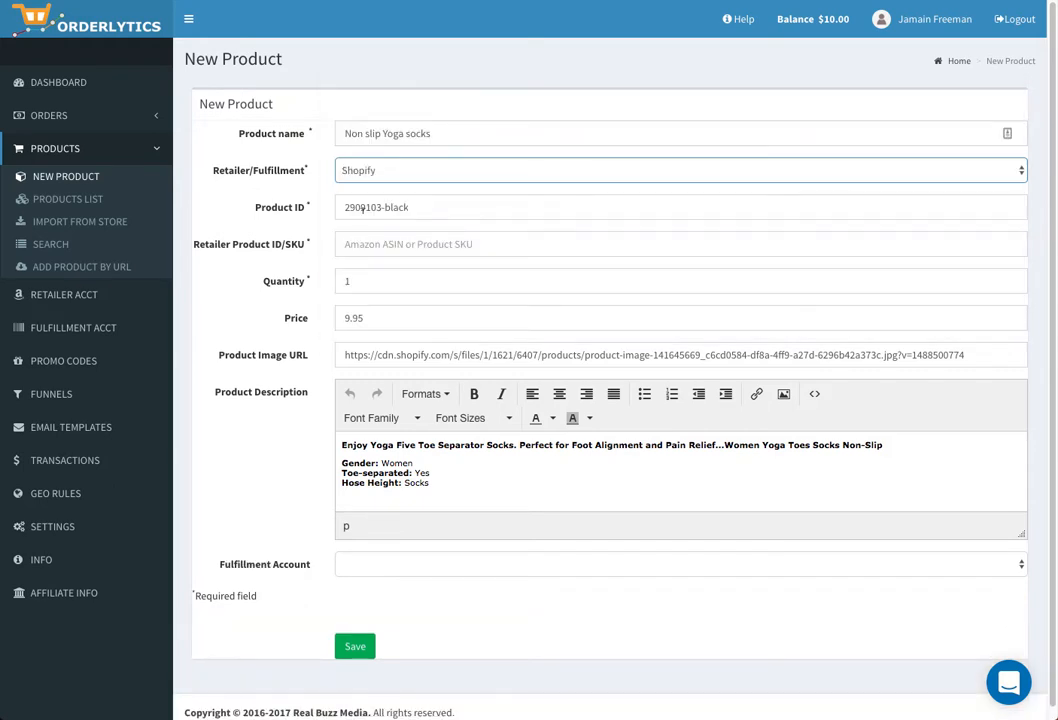
- Move 2909103-black into the SKU, set Product ID 843054 and the theYOGAsuite account, save, and activate
{"action": "left_click_drag", "start_coordinate": [411, 208], "coordinate": [279, 203]}
{"action": "key", "text": "ctrl+c"}
{"action": "key", "text": "BackSpace"}
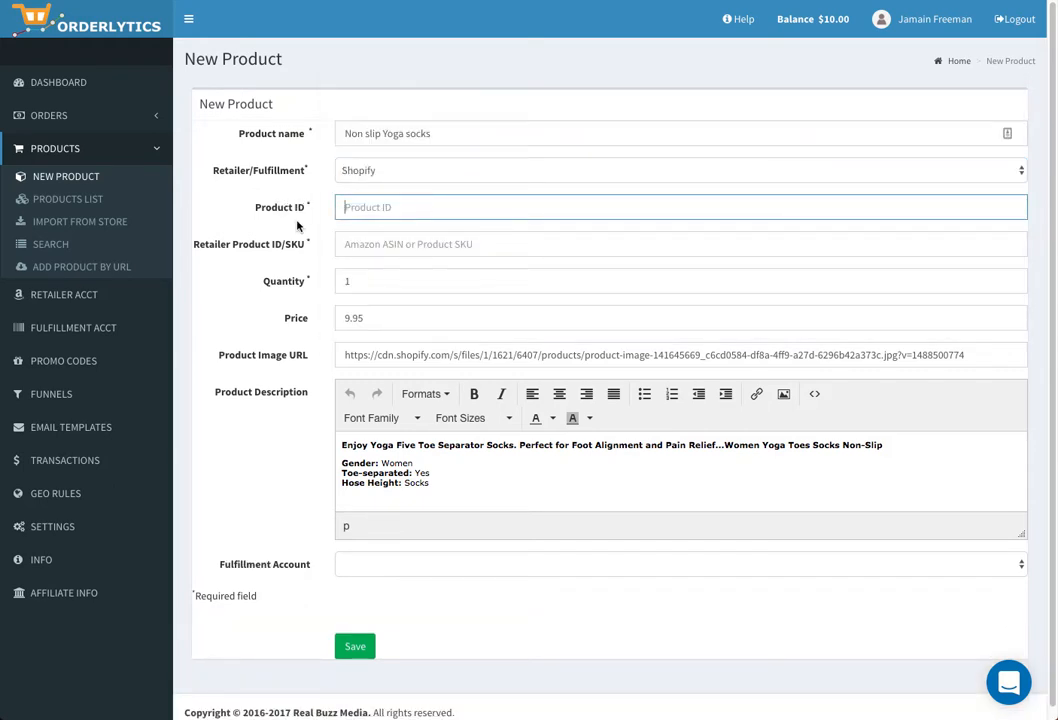
{"action": "left_click", "coordinate": [368, 243]}
{"action": "key", "text": "ctrl+v"}
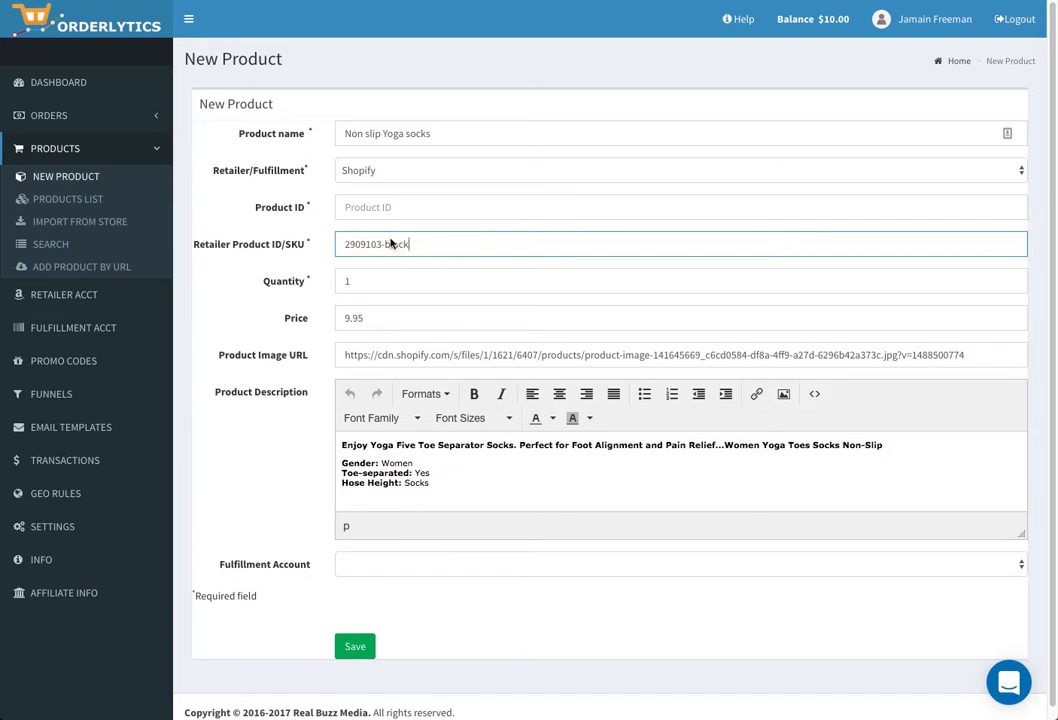
{"action": "left_click", "coordinate": [376, 205]}
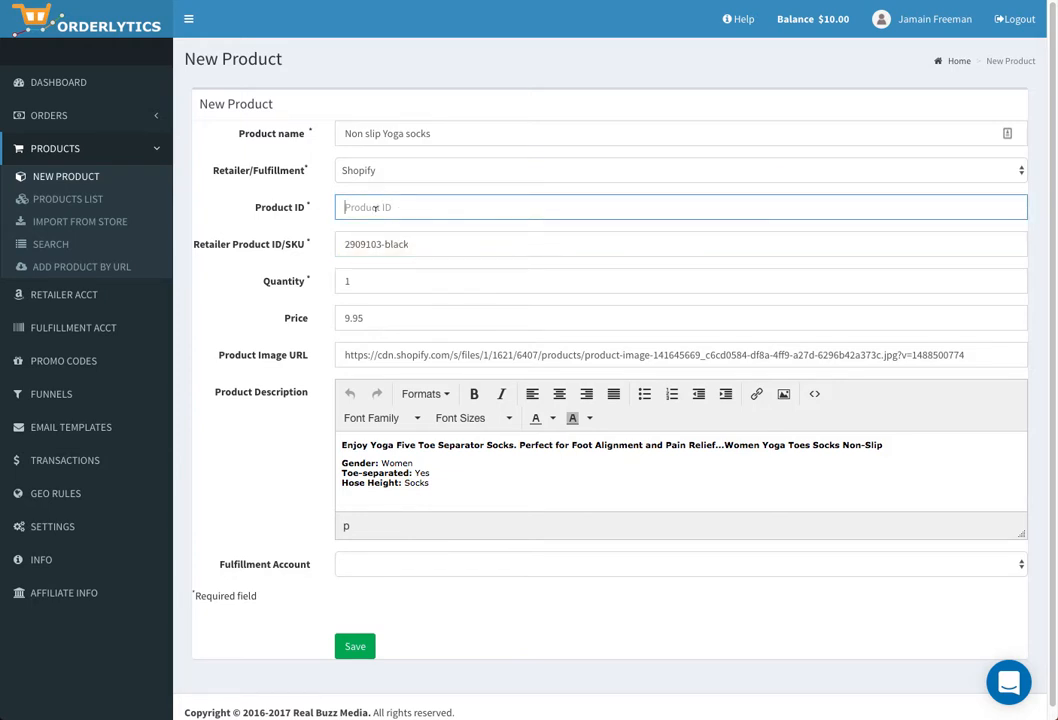
{"action": "type", "text": "843054"}
{"action": "left_click", "coordinate": [385, 563]}
{"action": "left_click", "coordinate": [385, 592]}
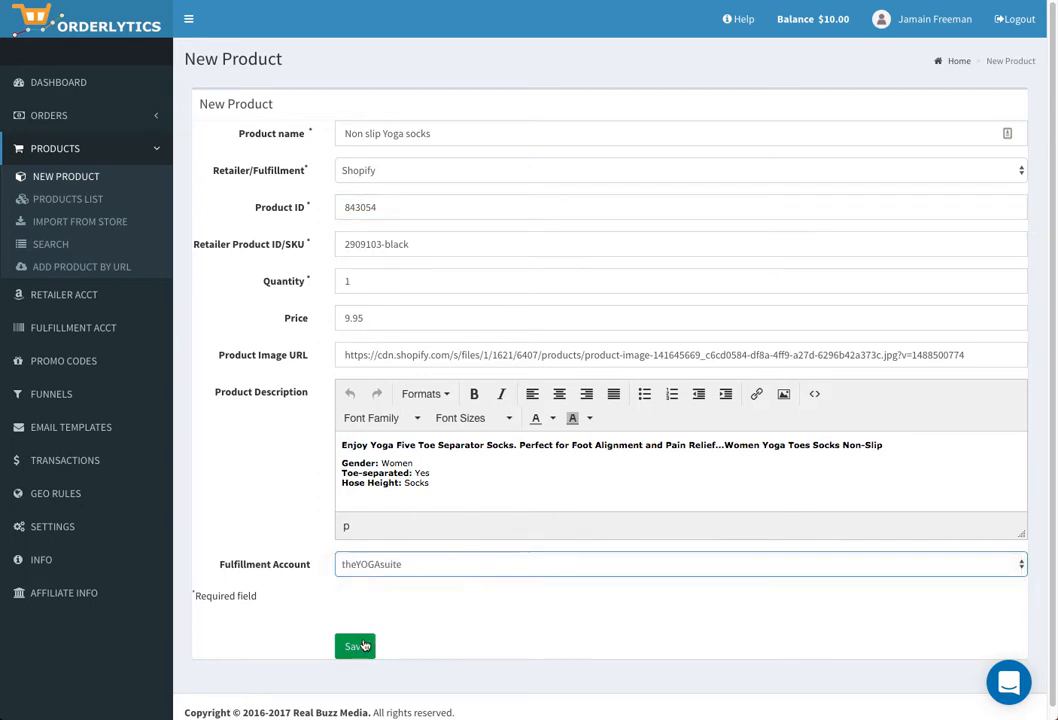
{"action": "left_click", "coordinate": [356, 647]}
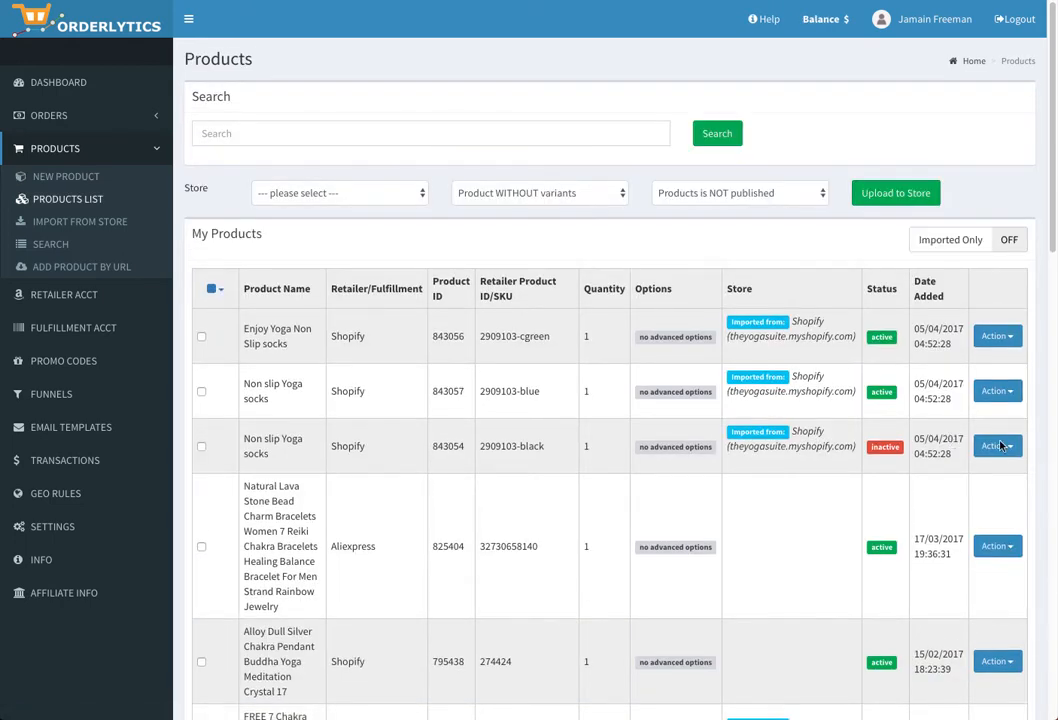
{"action": "left_click", "coordinate": [1012, 449]}
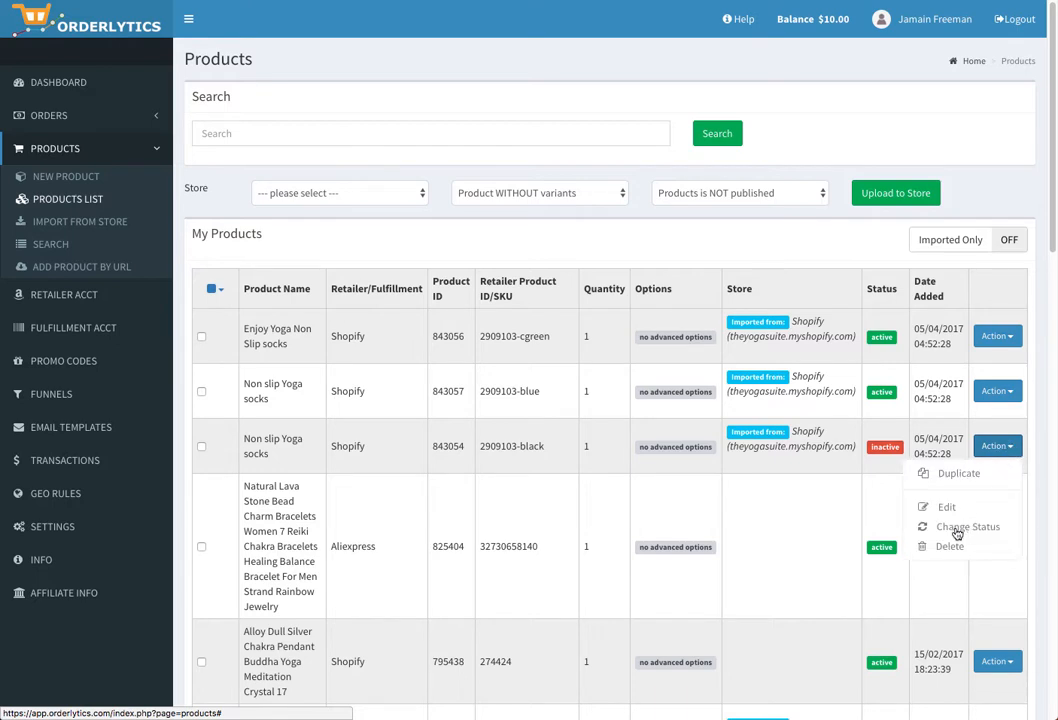
{"action": "left_click", "coordinate": [950, 528]}
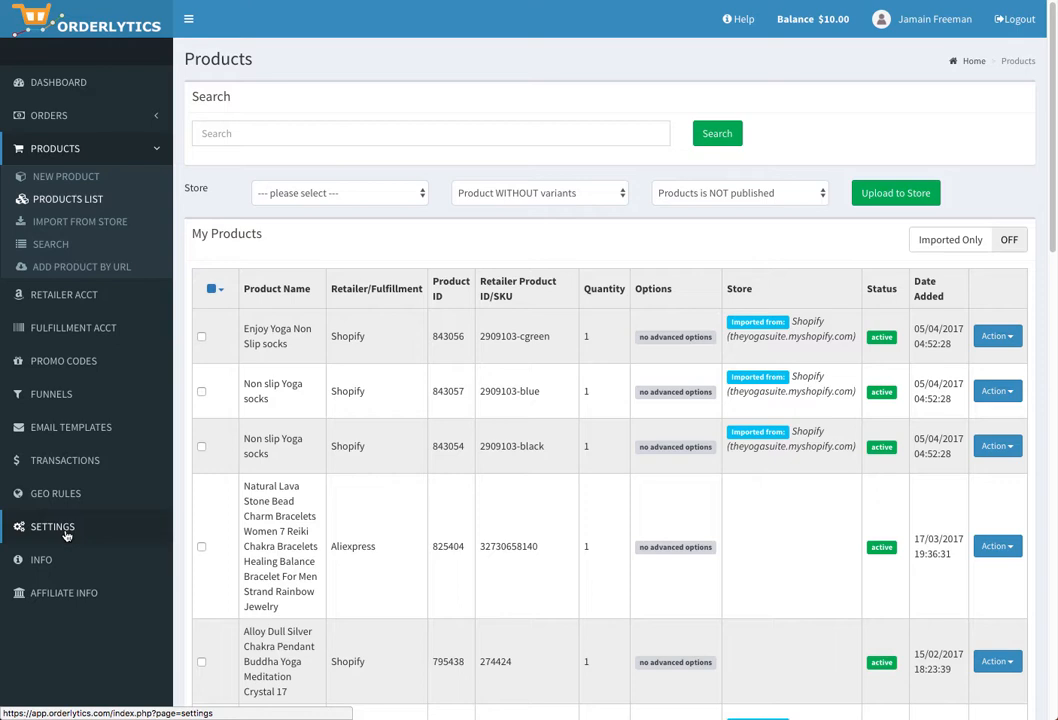
- Go to Orderlytics Settings, which shows orders grouped by shipping address with a 15-minute grouping time
{"action": "left_click", "coordinate": [66, 535]}
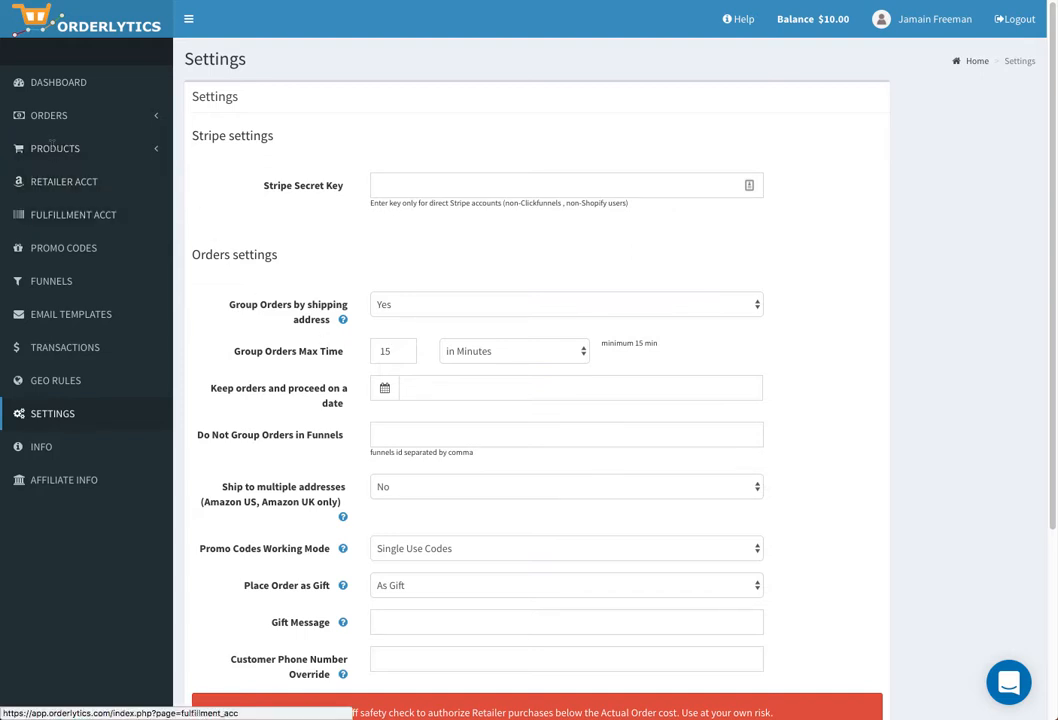
- Set 'Group Orders by shipping address' to No and save the orders settings
{"action": "left_click", "coordinate": [395, 304]}
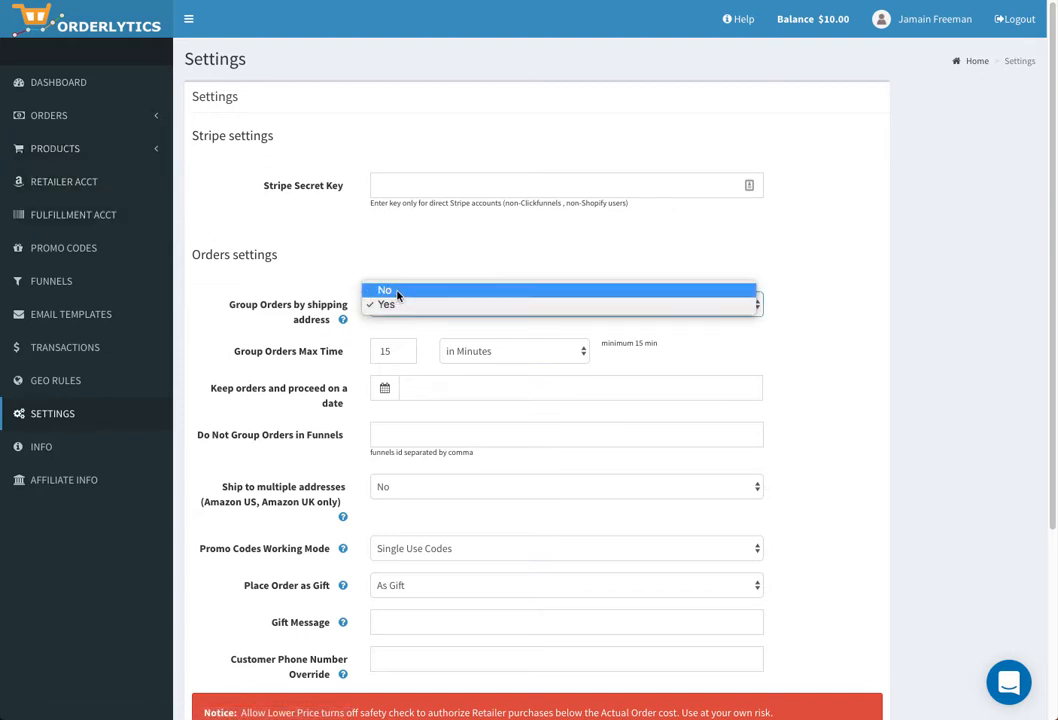
{"action": "left_click", "coordinate": [397, 292]}
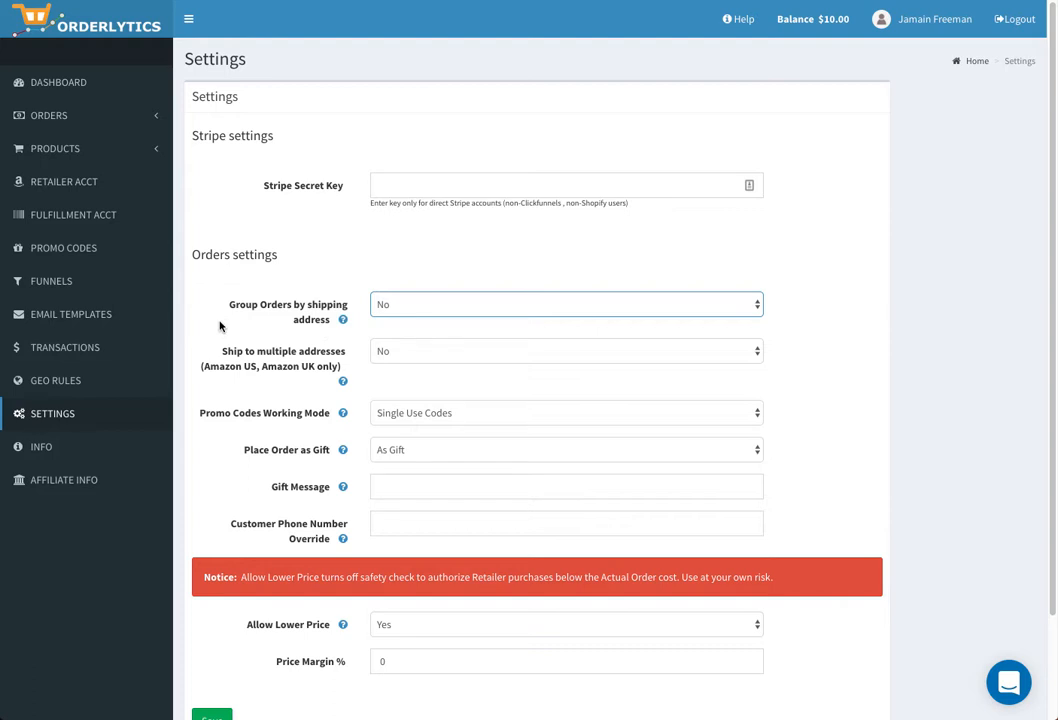
{"action": "scroll", "coordinate": [214, 318], "scroll_direction": "down", "scroll_amount": 2}
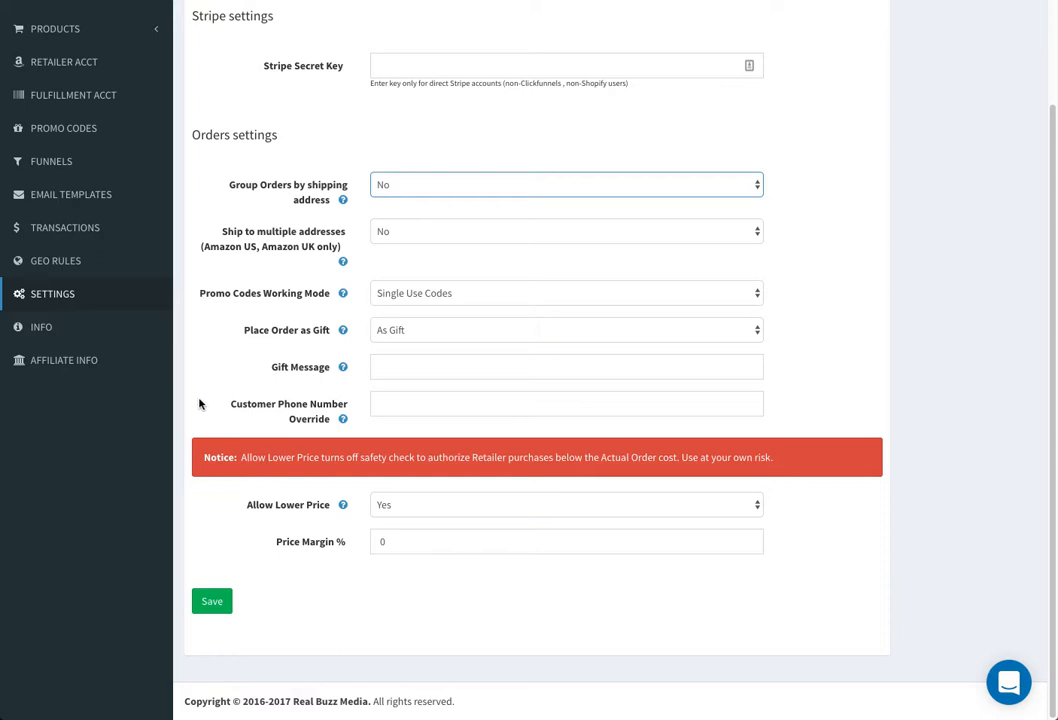
{"action": "left_click", "coordinate": [213, 601]}
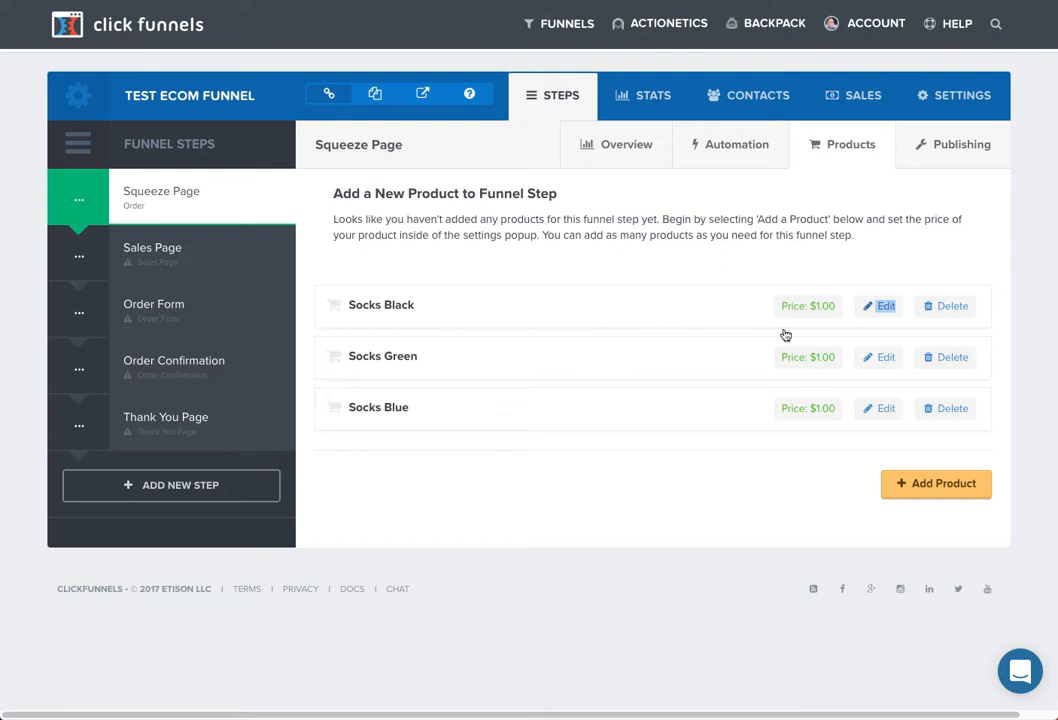
{"action": "left_click", "coordinate": [904, 269]}
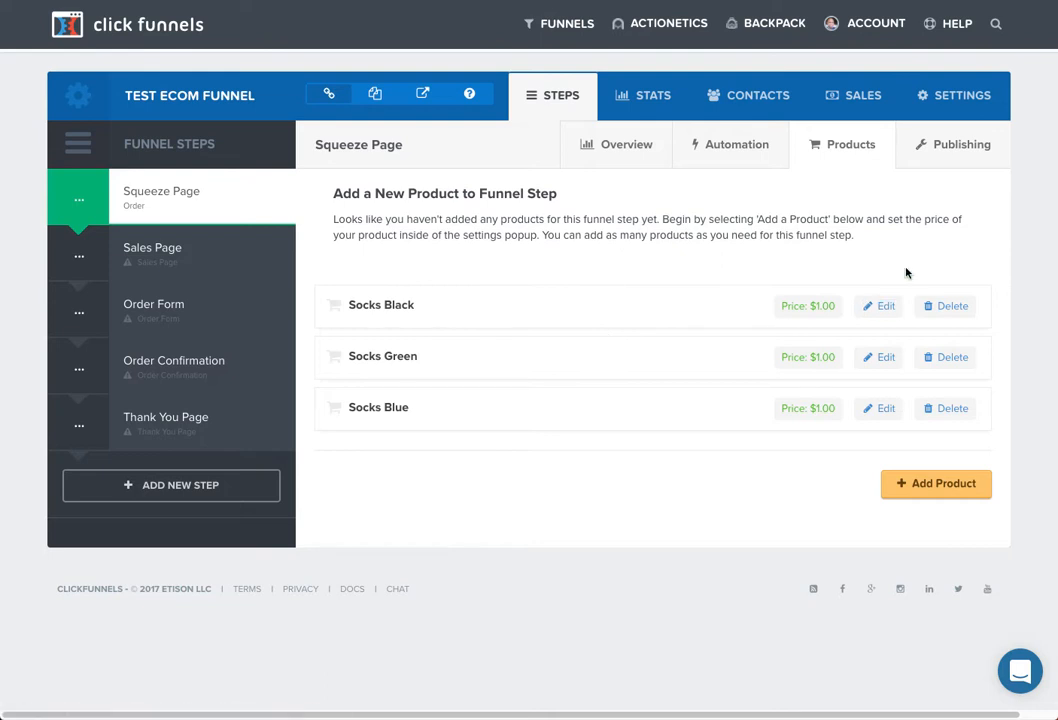
{"action": "left_click", "coordinate": [951, 104]}
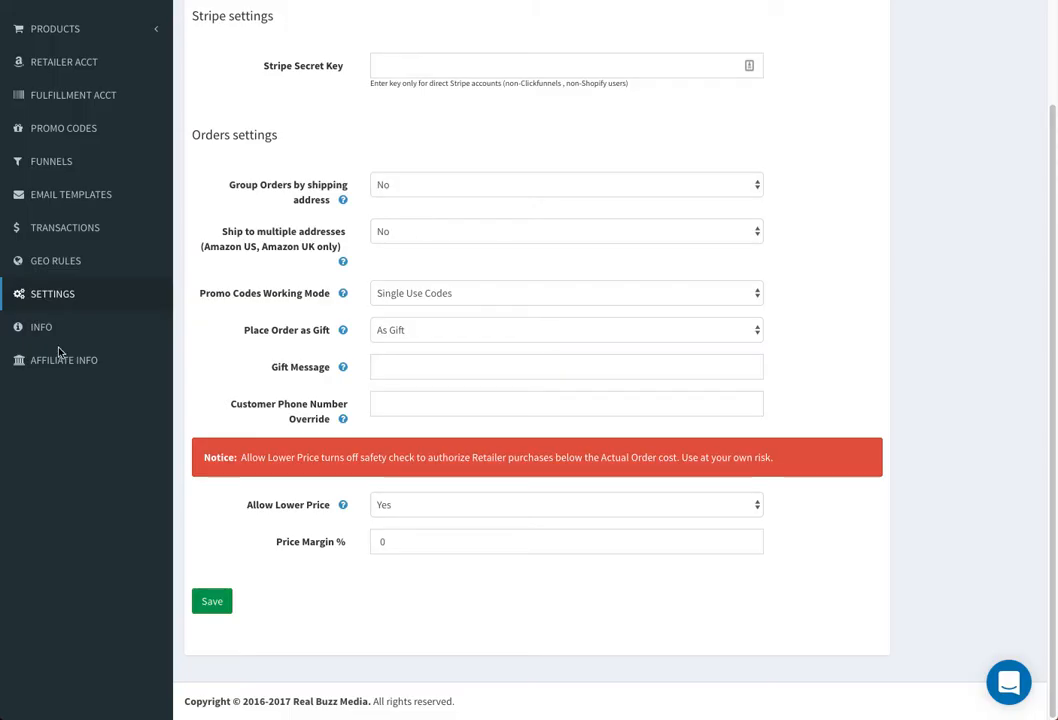
- Visit the sidebar info pages, then return to the account Settings page
{"action": "left_click", "coordinate": [40, 330]}
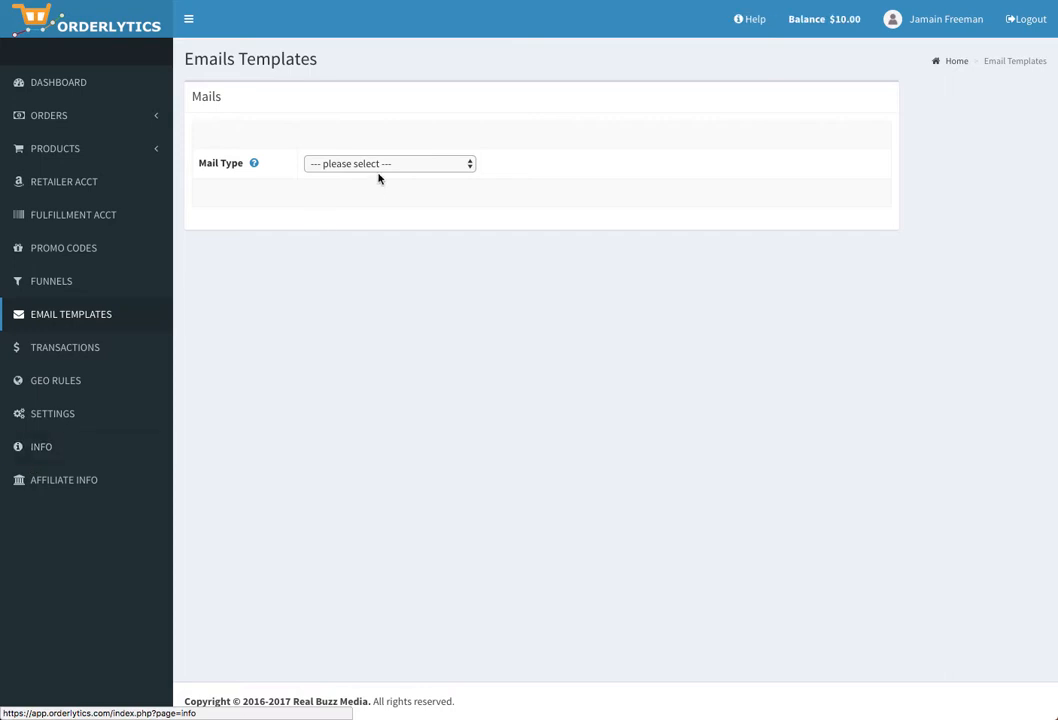
{"action": "left_click", "coordinate": [52, 445]}
{"action": "left_click", "coordinate": [52, 414]}
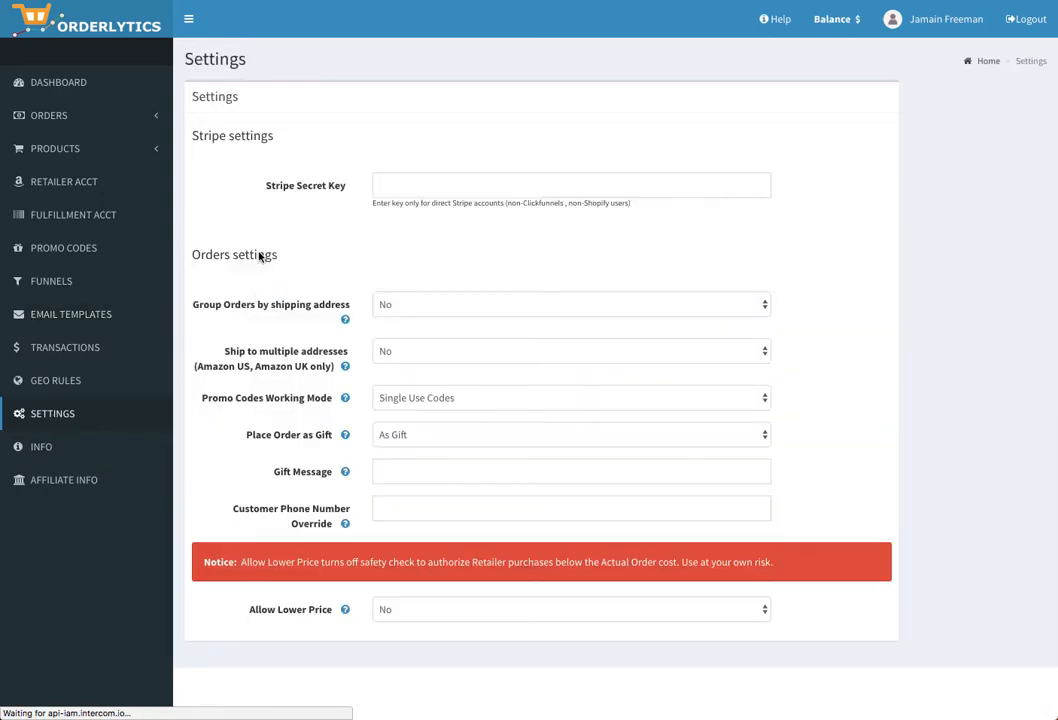
- Look over Settings, then open the Affiliate Info page showing a $0.10 per-order payout rate
{"action": "scroll", "coordinate": [261, 340], "scroll_direction": "down", "scroll_amount": 2}
{"action": "scroll", "coordinate": [259, 338], "scroll_direction": "up", "scroll_amount": 2}
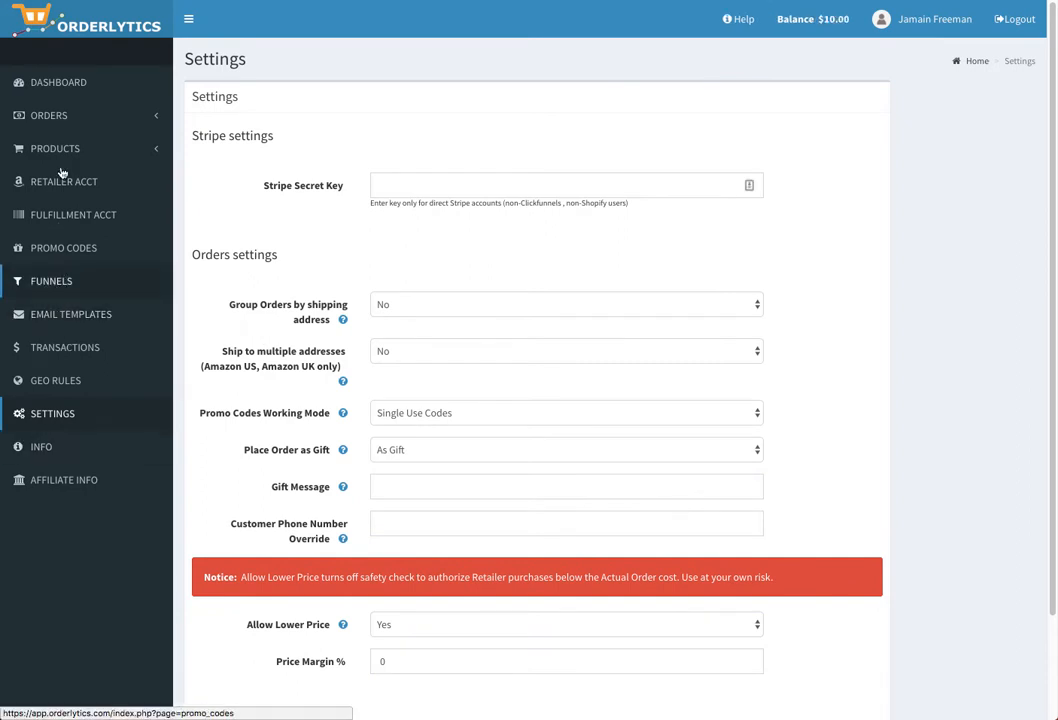
{"action": "left_click", "coordinate": [59, 485]}
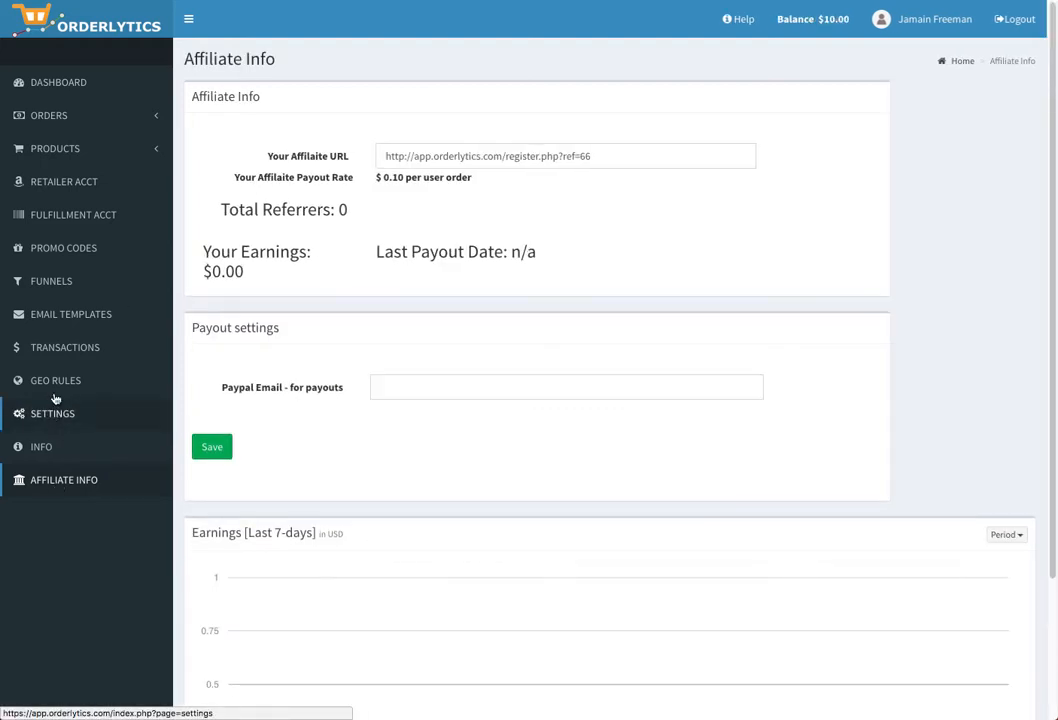
- Expand the PRODUCTS and ORDERS sidebar sections, collapse ORDERS, and go back to the DASHBOARD
{"action": "left_click", "coordinate": [49, 322]}
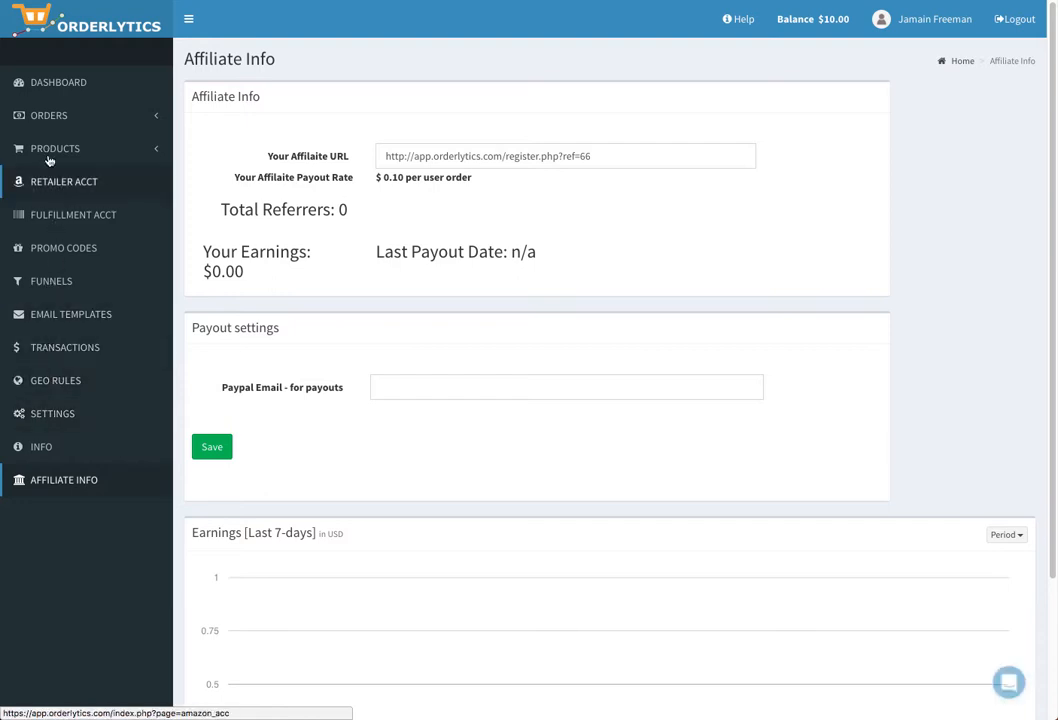
{"action": "left_click", "coordinate": [155, 149]}
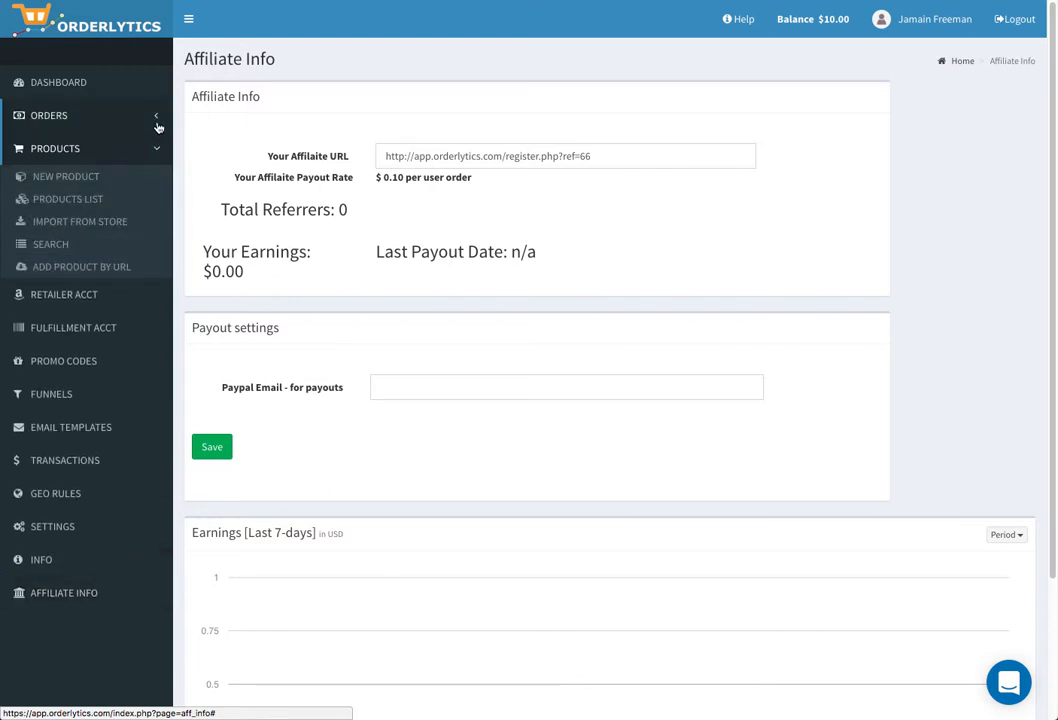
{"action": "left_click", "coordinate": [156, 118]}
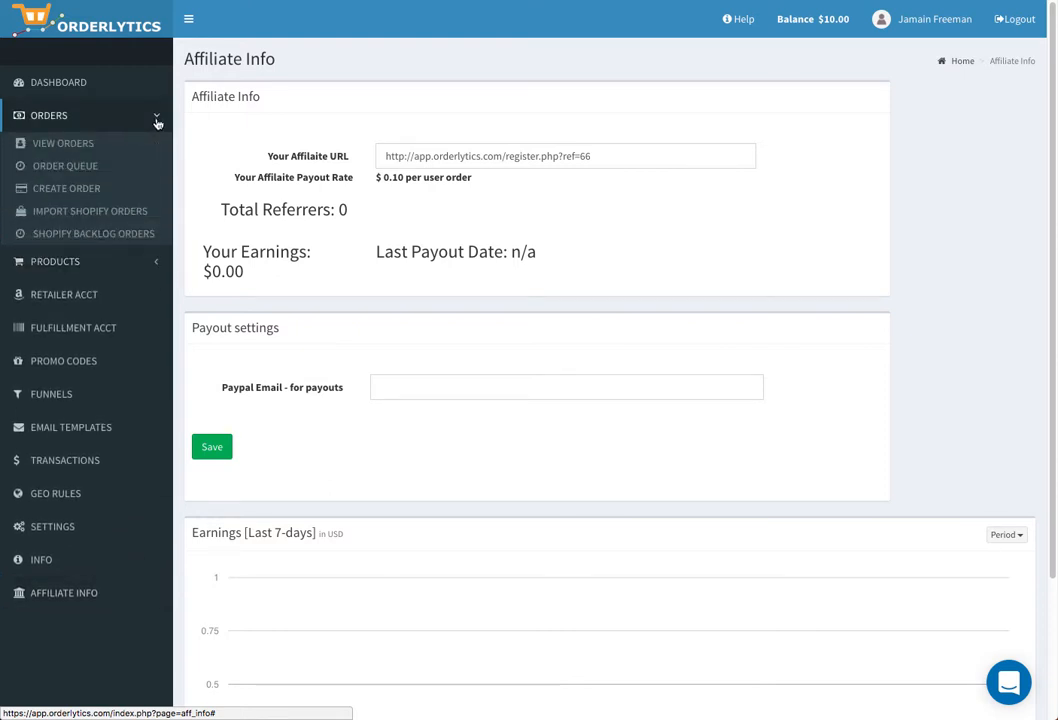
{"action": "left_click", "coordinate": [157, 122]}
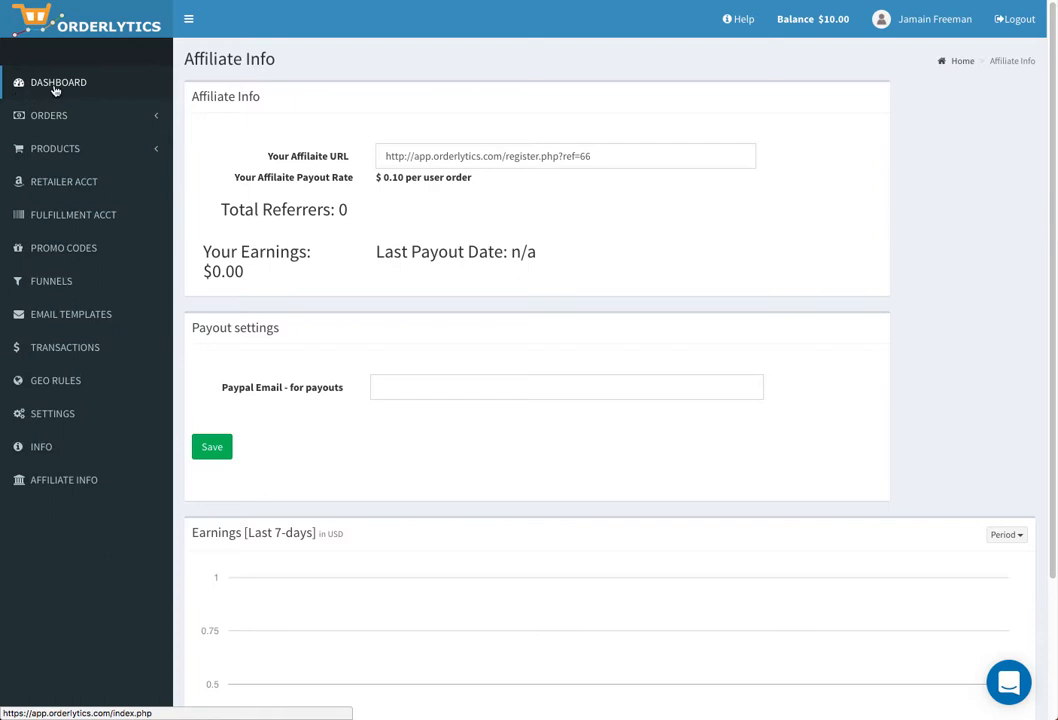
{"action": "left_click", "coordinate": [55, 88]}
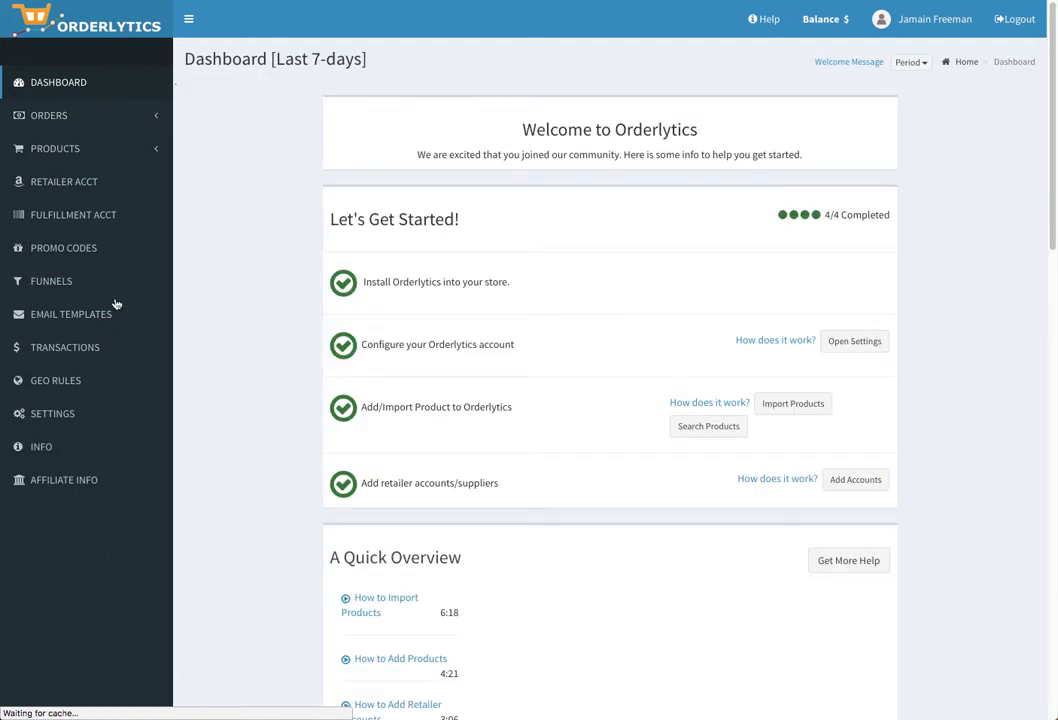
- Open the INFO page and select the ClickFunnels purchase_updated webhook URL there
{"action": "left_click", "coordinate": [45, 450]}
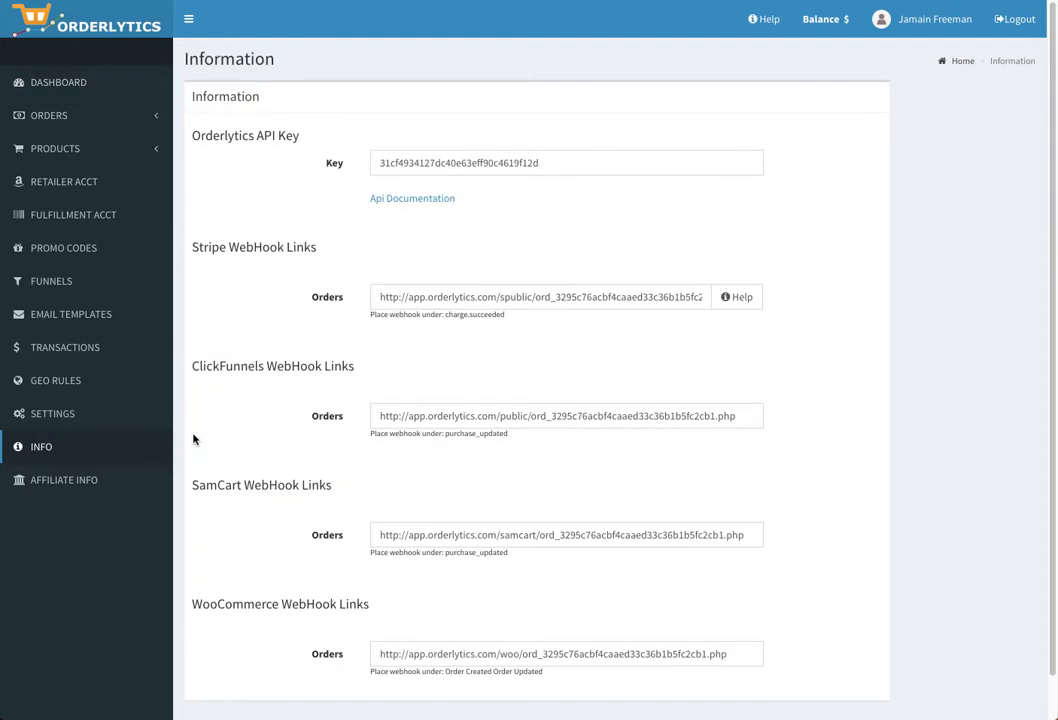
{"action": "scroll", "coordinate": [375, 392], "scroll_direction": "down", "scroll_amount": 1}
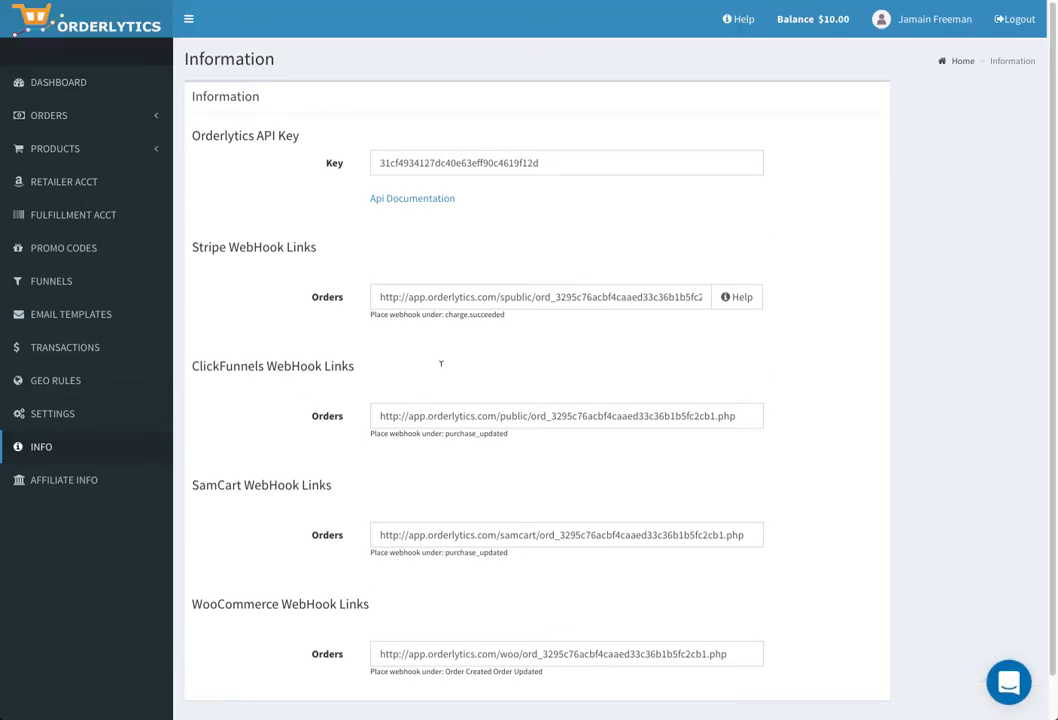
{"action": "scroll", "coordinate": [320, 400], "scroll_direction": "up", "scroll_amount": 1}
{"action": "left_click", "coordinate": [414, 415]}
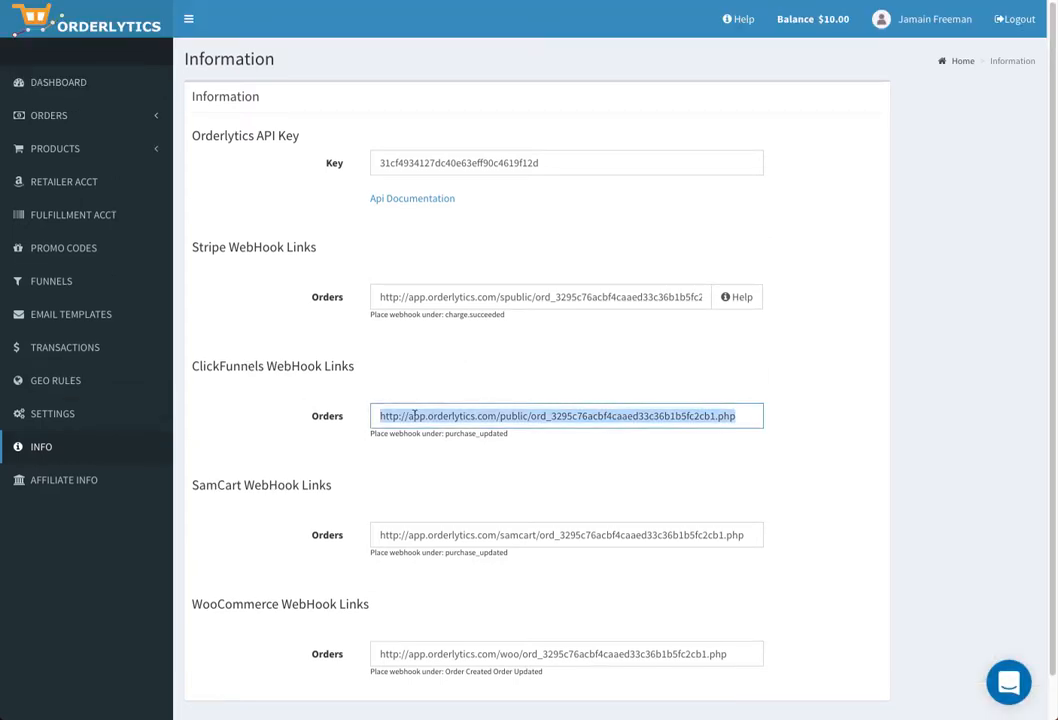
{"action": "left_click", "coordinate": [400, 479]}
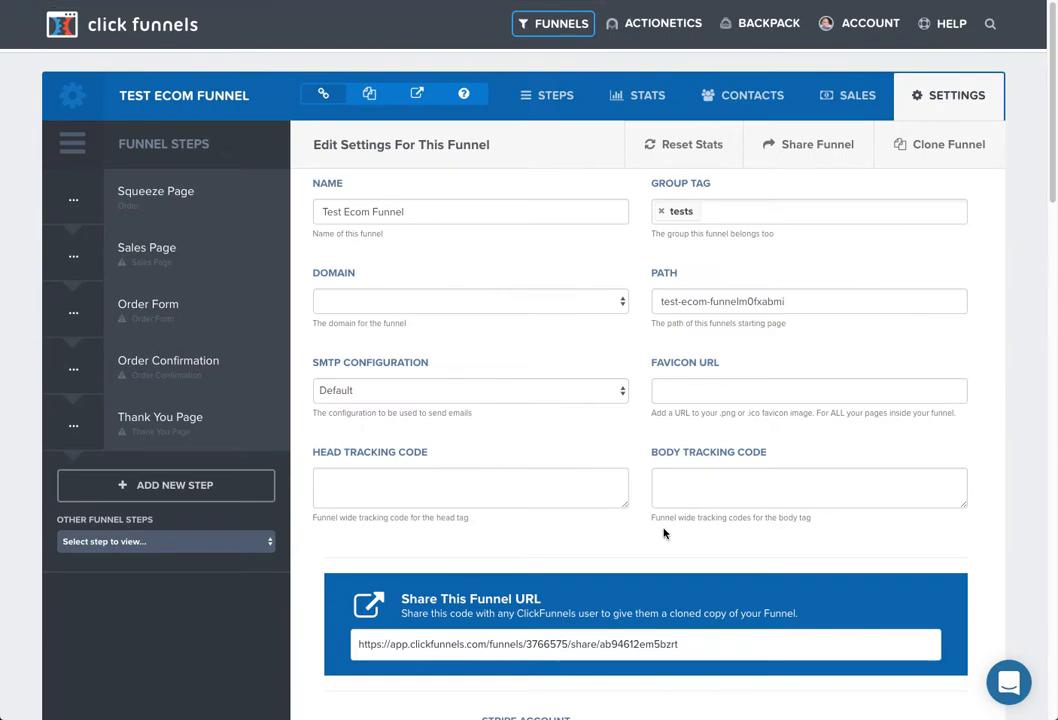
- Scroll the funnel Settings down to Webhooks and open Manage Your Funnel Webhooks
{"action": "scroll", "coordinate": [434, 495], "scroll_direction": "down", "scroll_amount": 6}
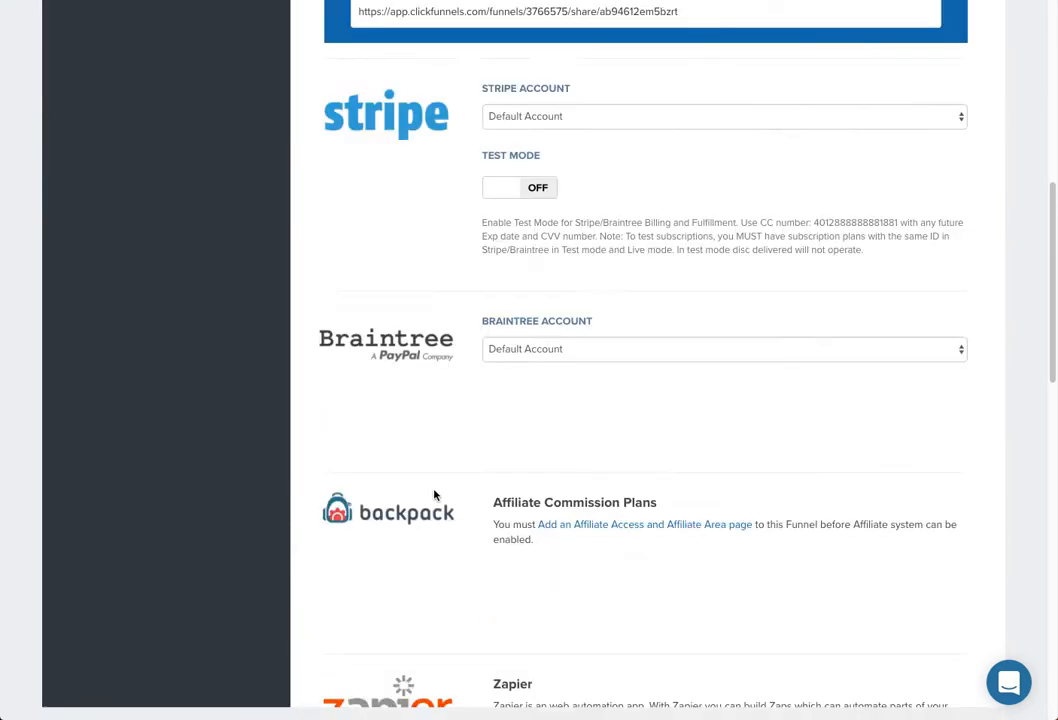
{"action": "scroll", "coordinate": [434, 495], "scroll_direction": "down", "scroll_amount": 3}
{"action": "scroll", "coordinate": [491, 371], "scroll_direction": "up", "scroll_amount": 5}
{"action": "scroll", "coordinate": [493, 380], "scroll_direction": "down", "scroll_amount": 7}
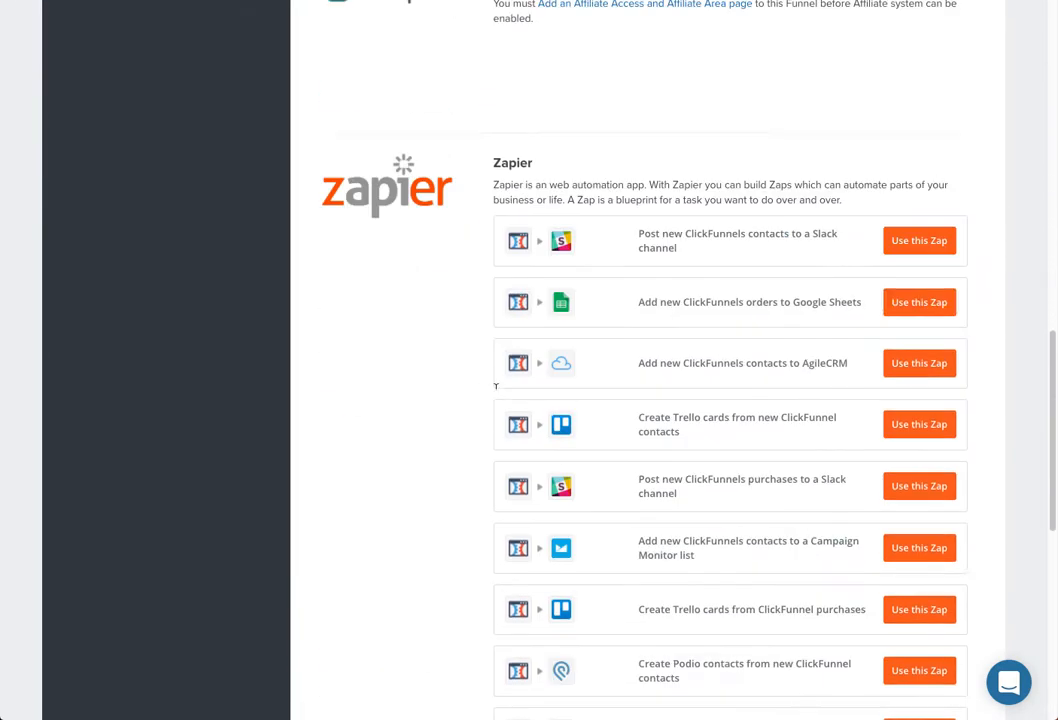
{"action": "scroll", "coordinate": [494, 390], "scroll_direction": "down", "scroll_amount": 7}
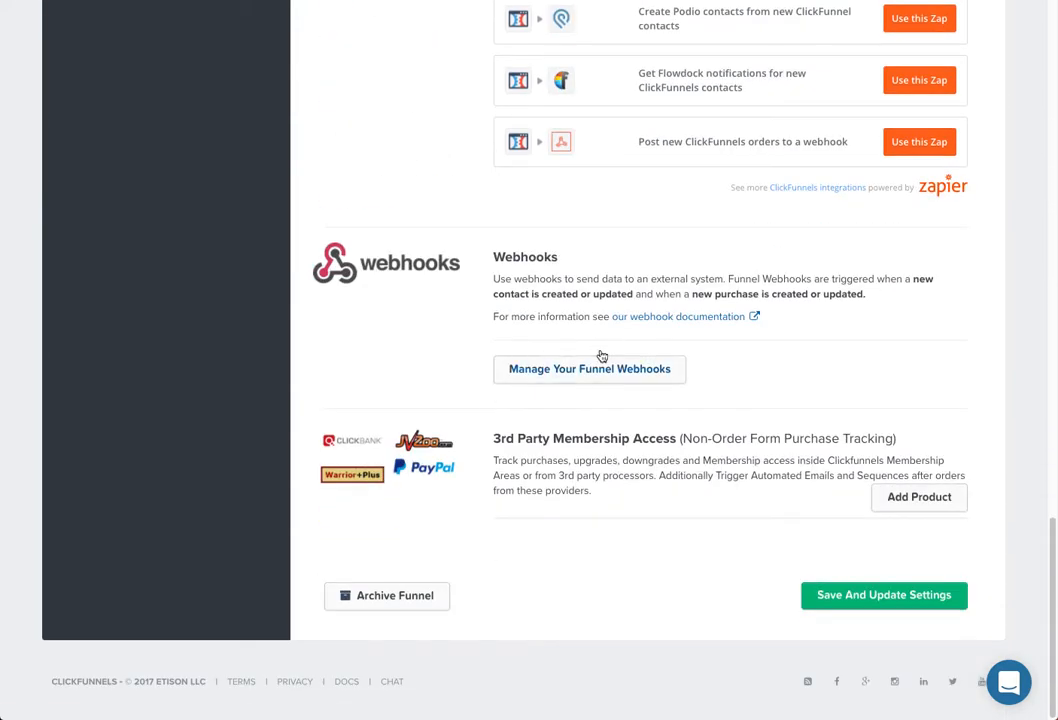
{"action": "left_click", "coordinate": [586, 377]}
{"action": "left_click", "coordinate": [552, 370]}
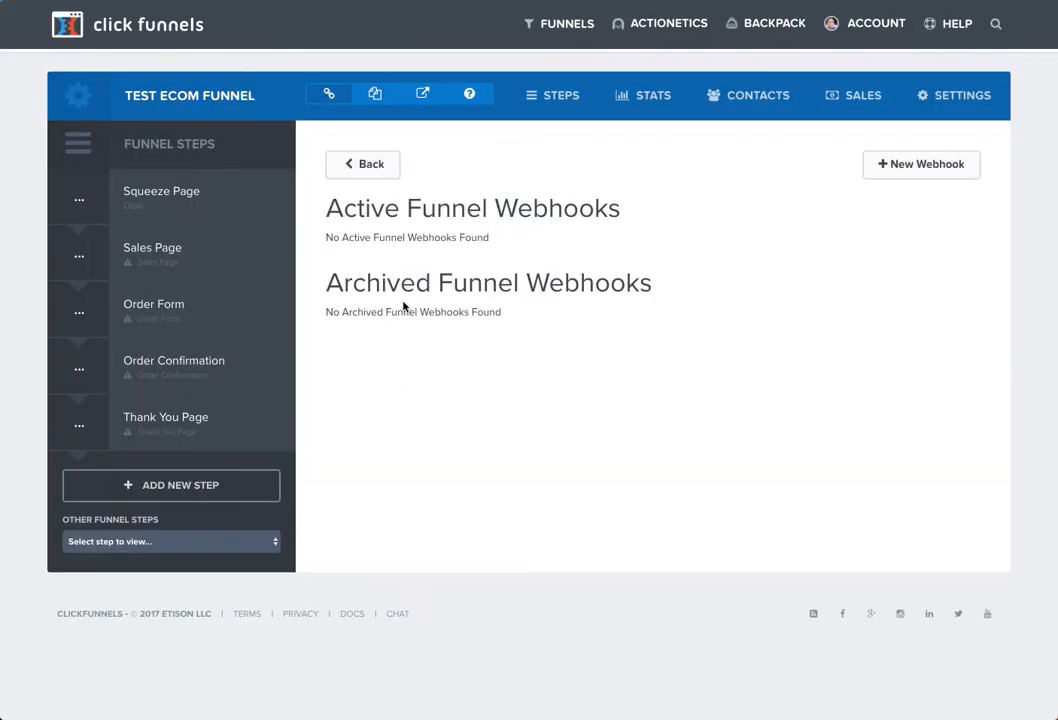
- Create a New Webhook with the Orderlytics URL and the purchase_updated event selected
{"action": "left_click", "coordinate": [919, 170]}
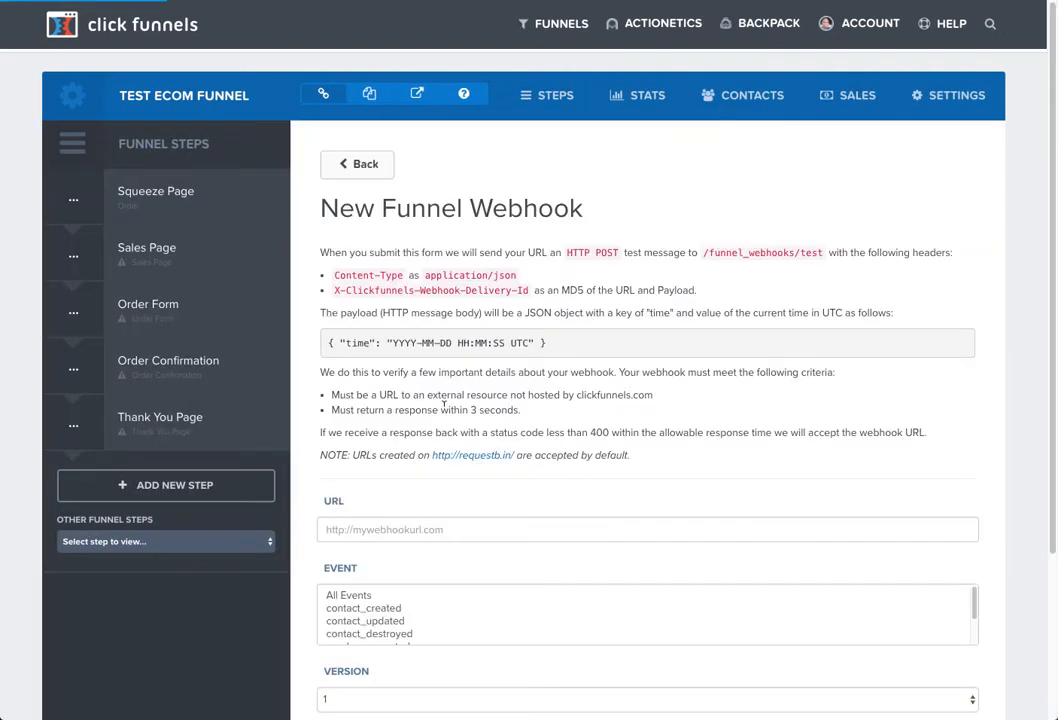
{"action": "left_click", "coordinate": [368, 527]}
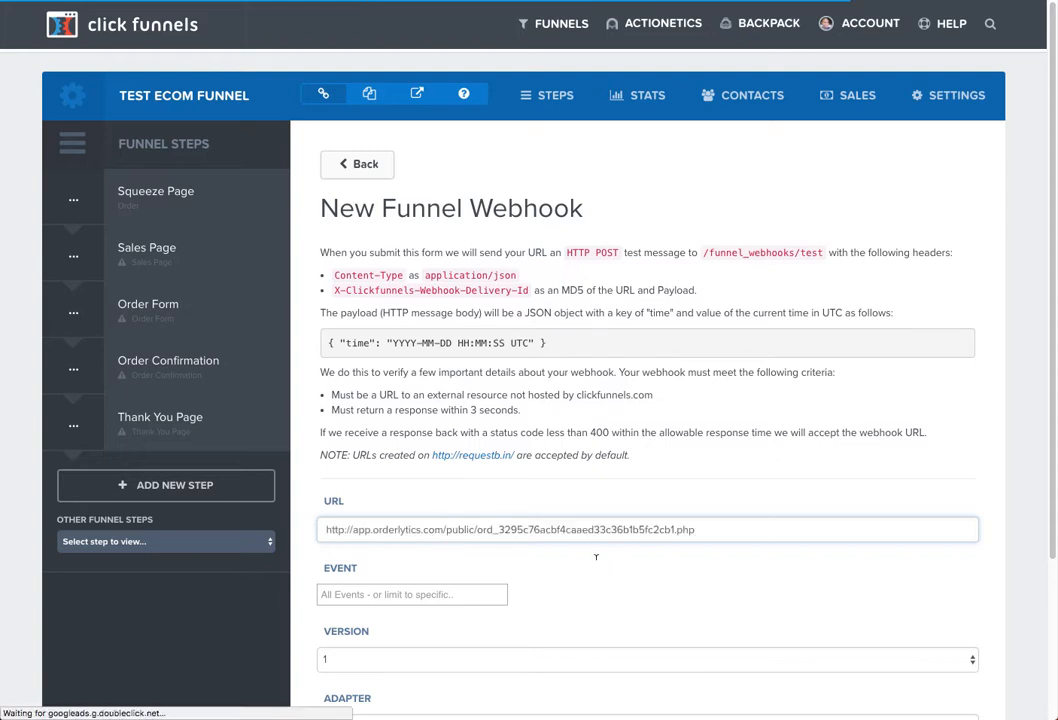
{"action": "scroll", "coordinate": [595, 565], "scroll_direction": "down", "scroll_amount": 3}
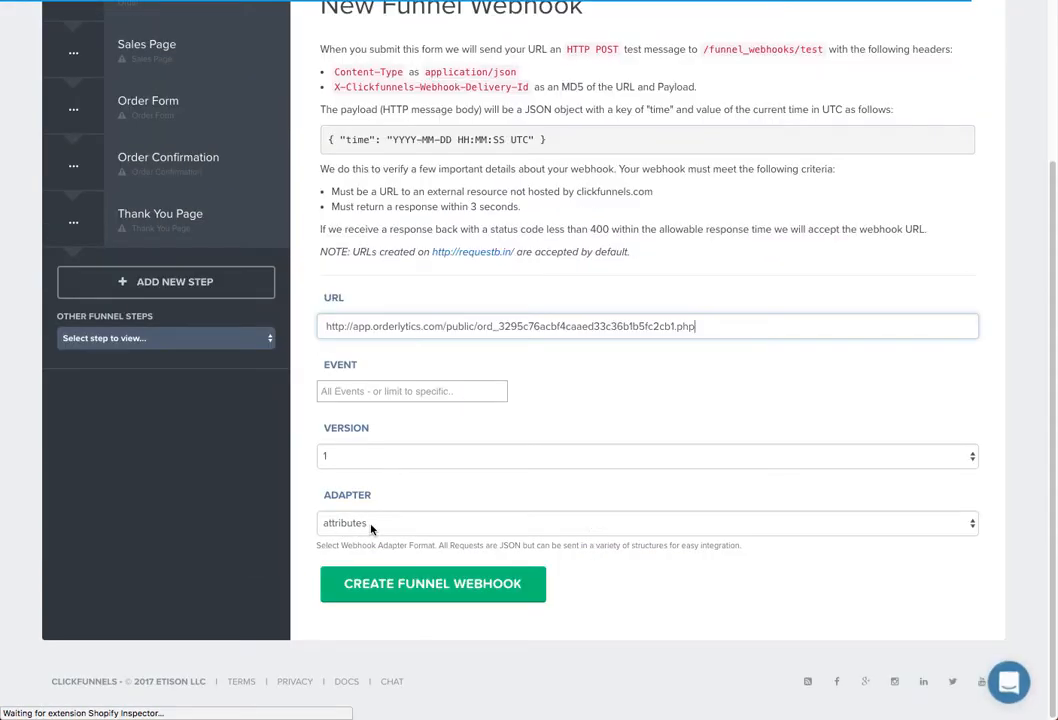
{"action": "left_click", "coordinate": [397, 389]}
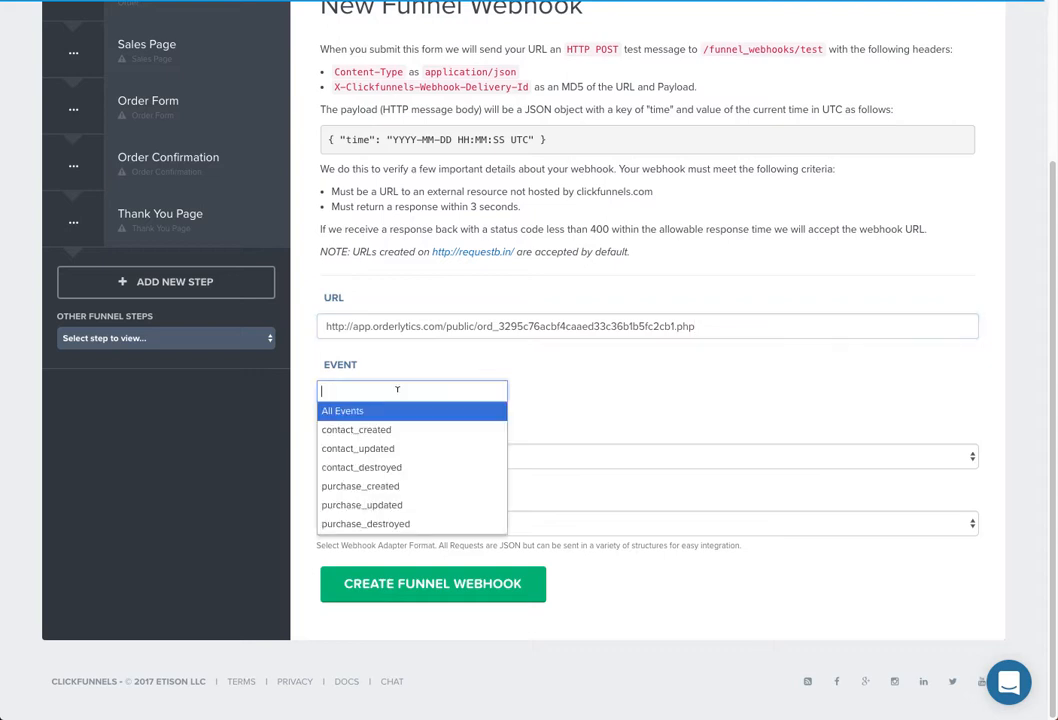
{"action": "left_click", "coordinate": [368, 506]}
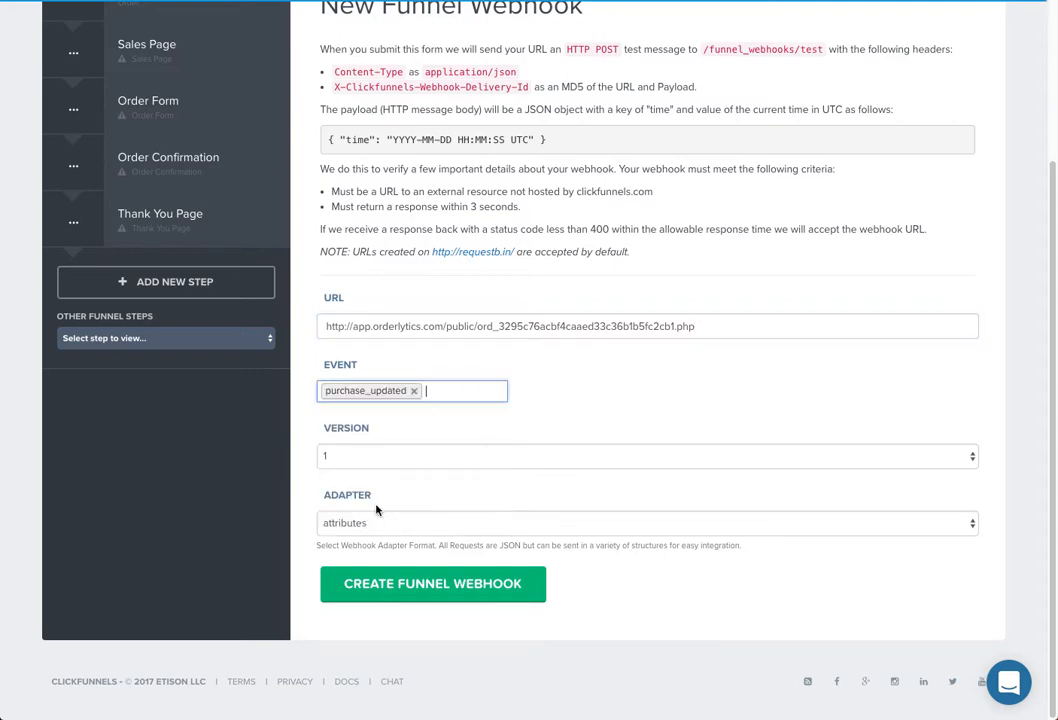
{"action": "left_click", "coordinate": [411, 592]}
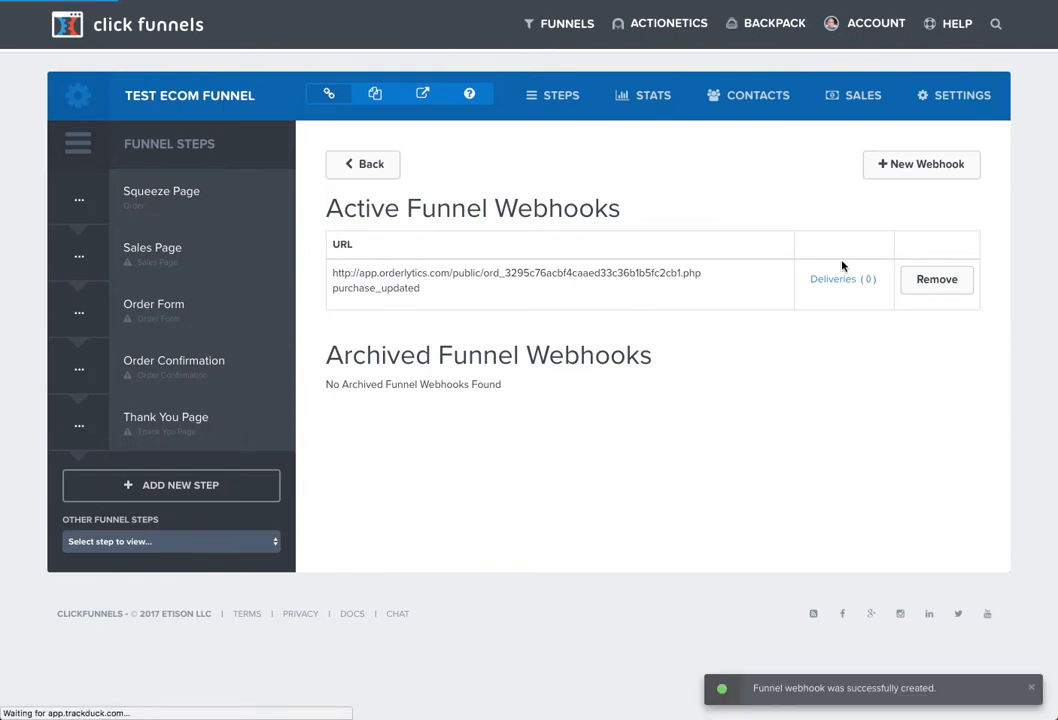
- Back on the funnel settings, set Stripe Test Mode to ON and save the settings
{"action": "left_click", "coordinate": [366, 172]}
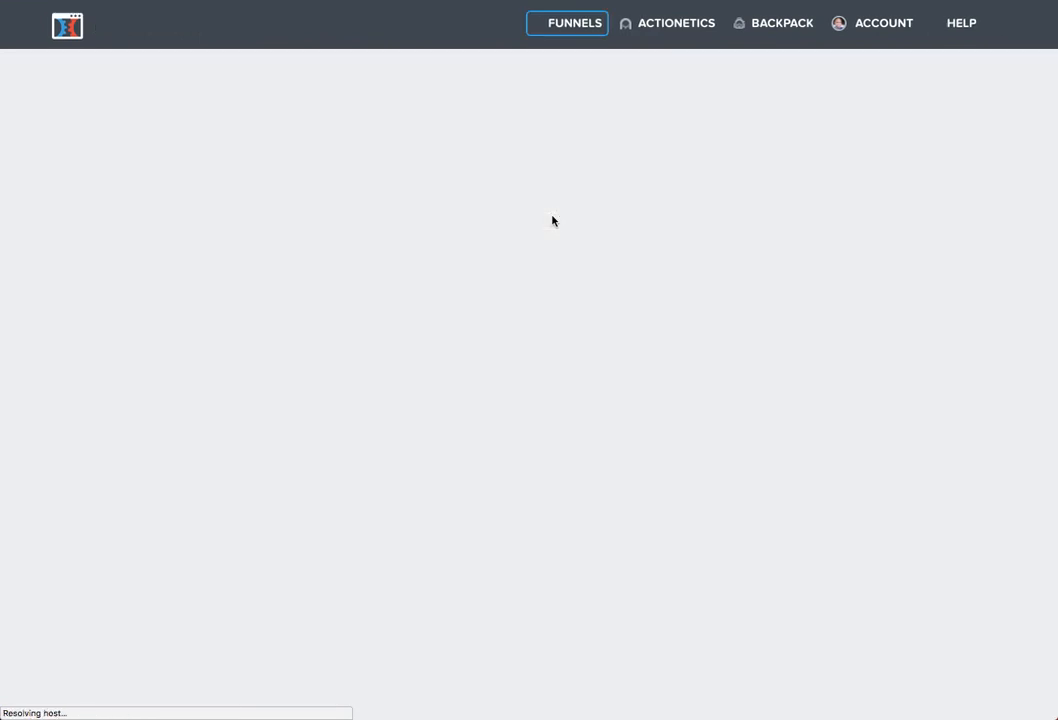
{"action": "scroll", "coordinate": [650, 389], "scroll_direction": "down", "scroll_amount": 5}
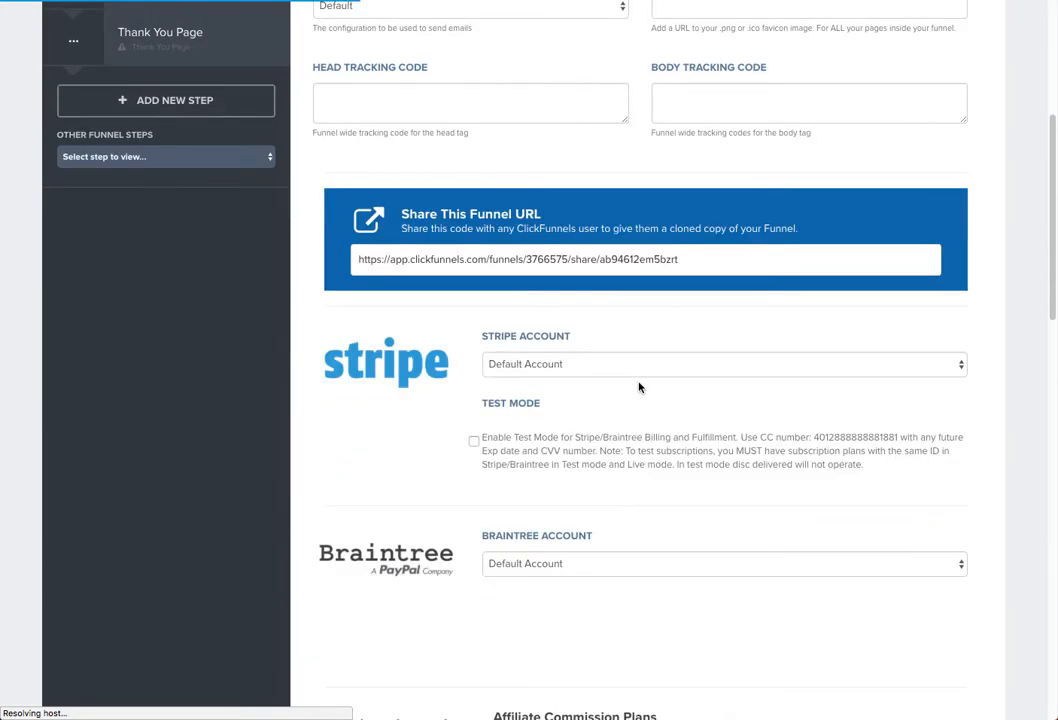
{"action": "scroll", "coordinate": [460, 437], "scroll_direction": "down", "scroll_amount": 4}
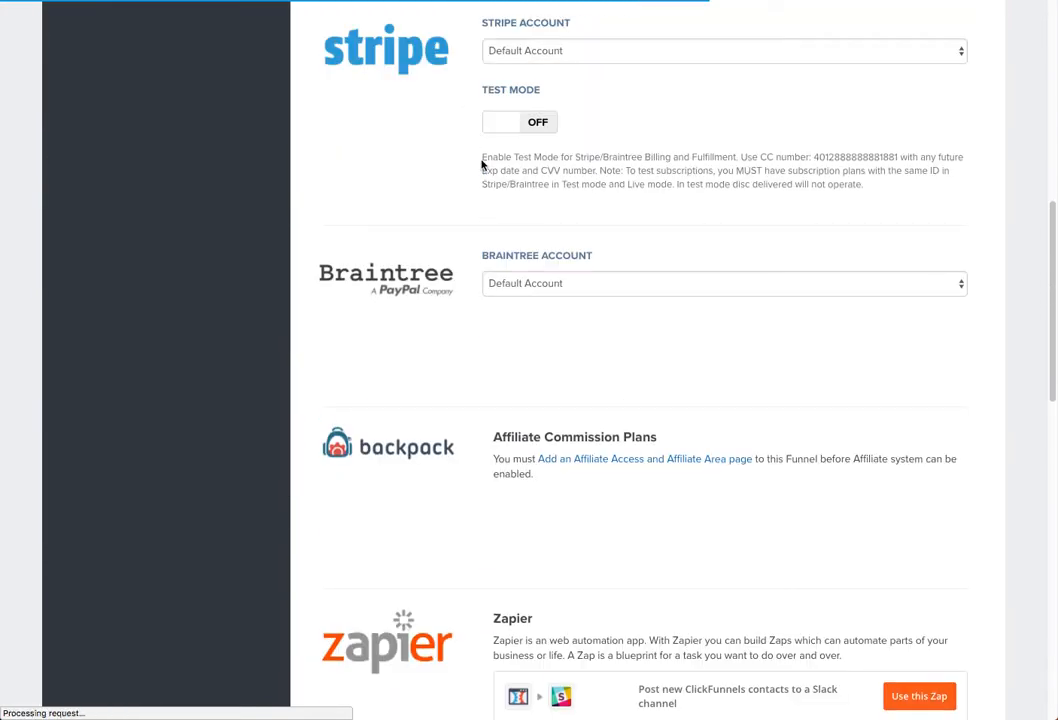
{"action": "left_click", "coordinate": [531, 137]}
{"action": "left_click", "coordinate": [531, 137]}
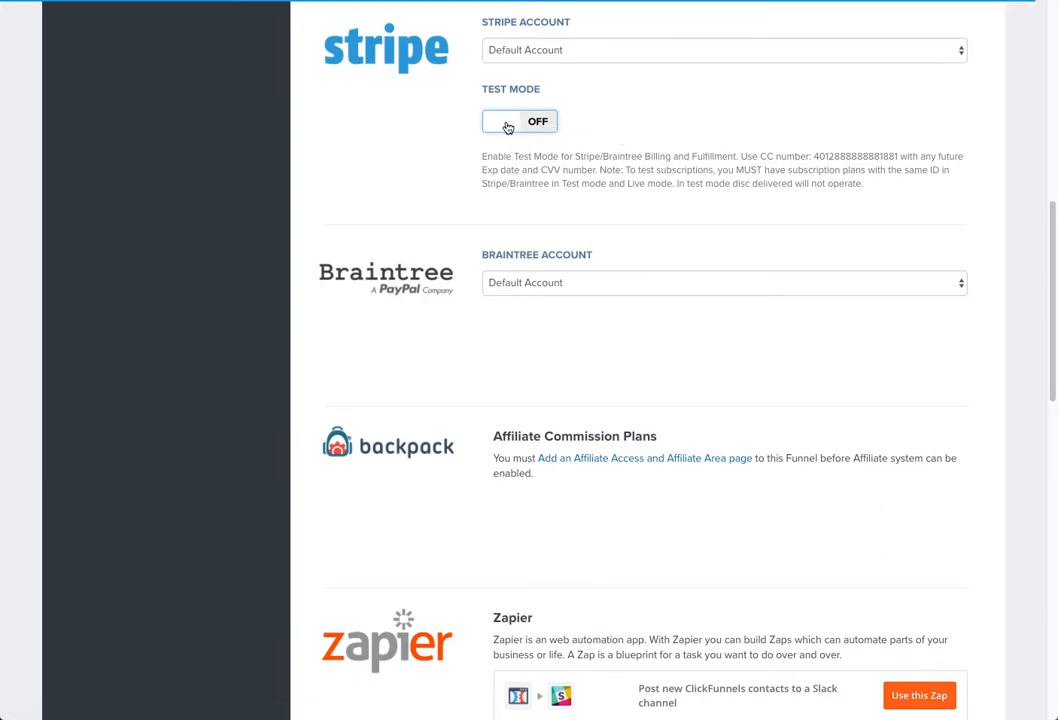
{"action": "left_click", "coordinate": [508, 127]}
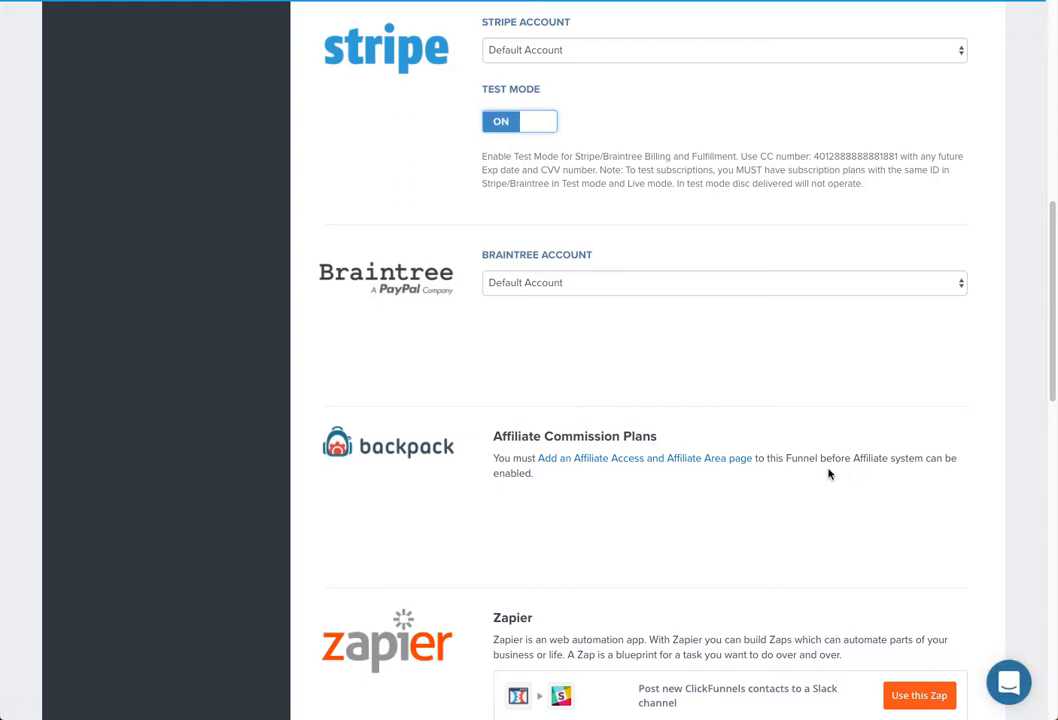
{"action": "scroll", "coordinate": [800, 466], "scroll_direction": "down", "scroll_amount": 10}
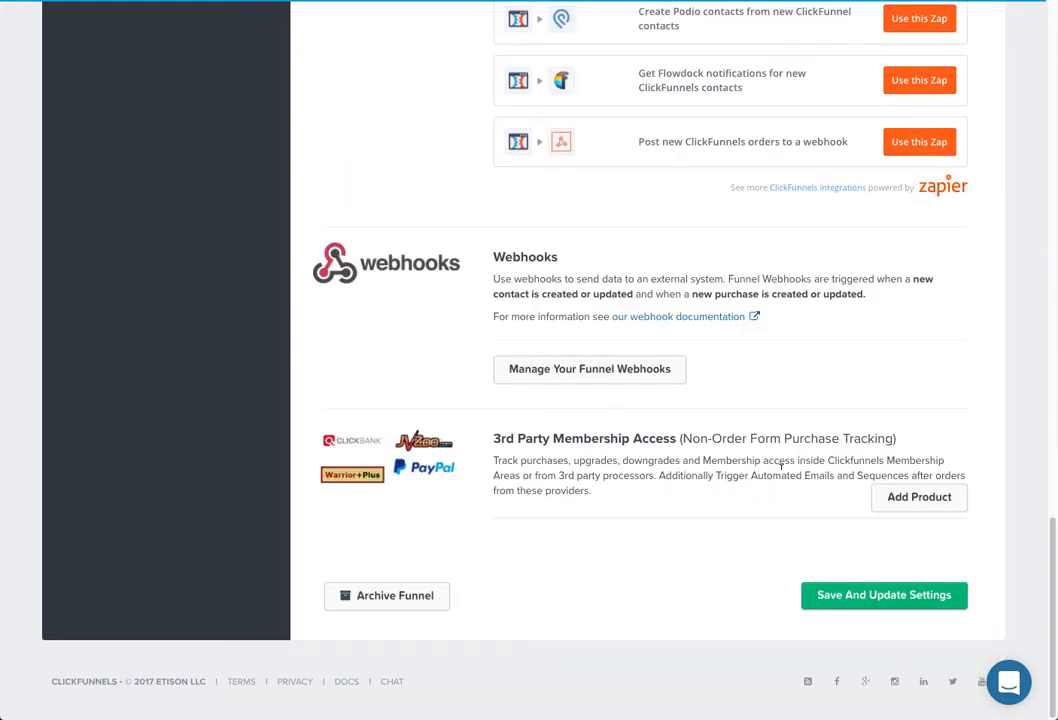
{"action": "left_click", "coordinate": [869, 604]}
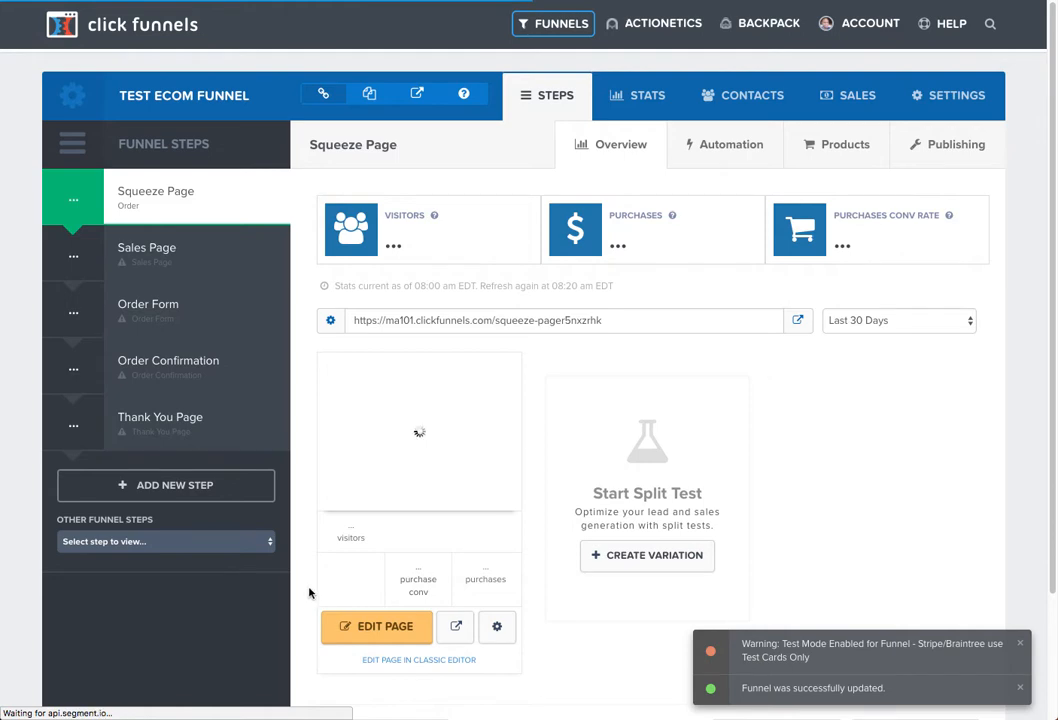
- Open the live Squeeze Page preview of Test Ecom Funnel
{"action": "scroll", "coordinate": [308, 593], "scroll_direction": "down", "scroll_amount": 1}
{"action": "scroll", "coordinate": [309, 593], "scroll_direction": "down", "scroll_amount": 2}
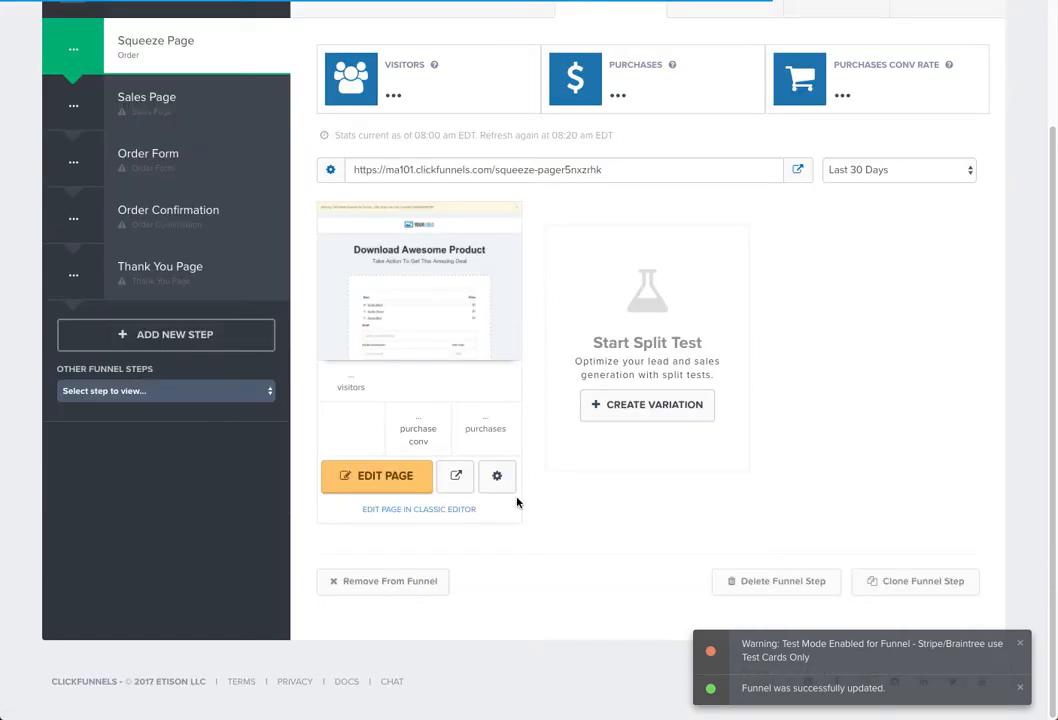
{"action": "left_click", "coordinate": [456, 481]}
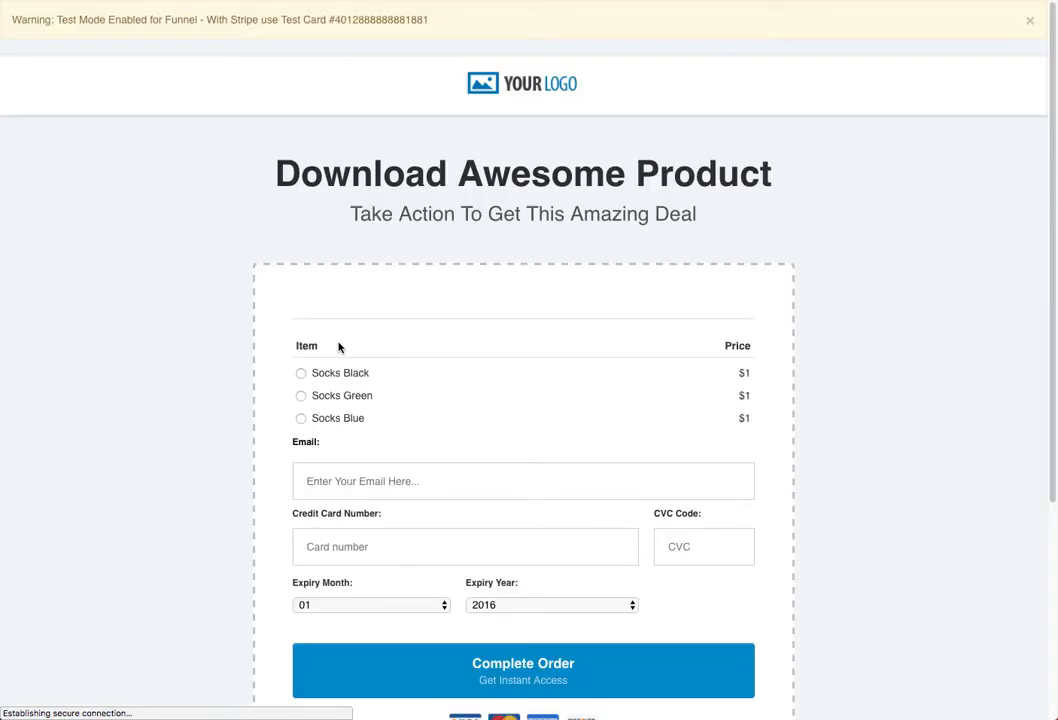
- Try the Socks Blue, Socks Green and Socks Black options, then return to the email field
{"action": "scroll", "coordinate": [223, 431], "scroll_direction": "down", "scroll_amount": 3}
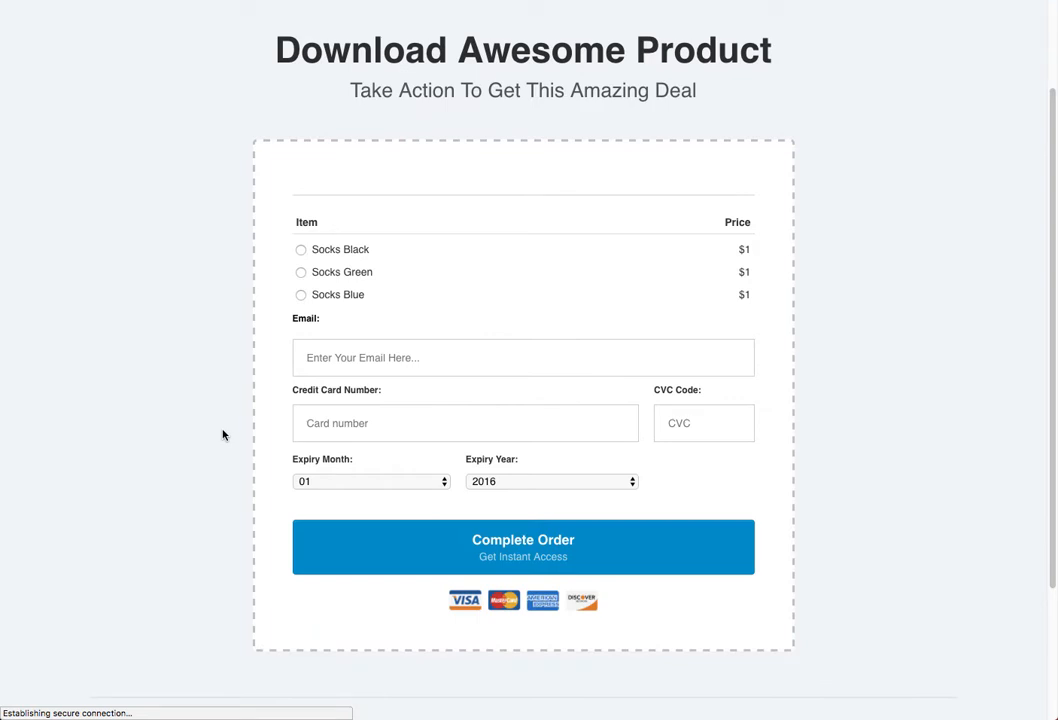
{"action": "left_click", "coordinate": [341, 357]}
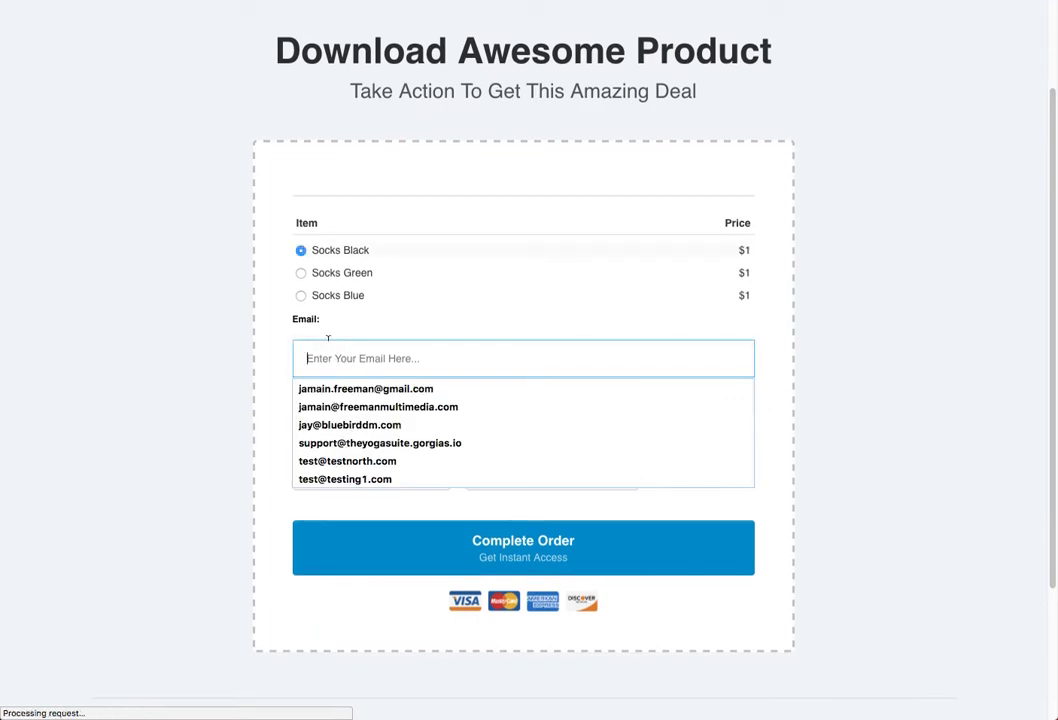
{"action": "left_click", "coordinate": [342, 281]}
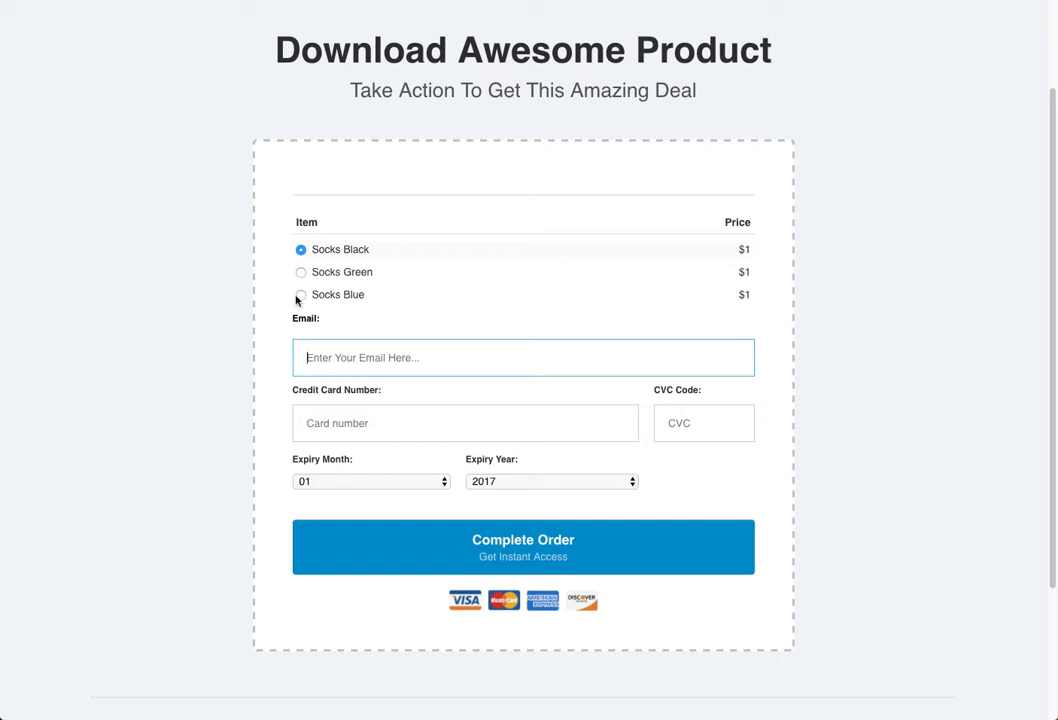
{"action": "left_click", "coordinate": [300, 295]}
{"action": "left_click", "coordinate": [301, 272]}
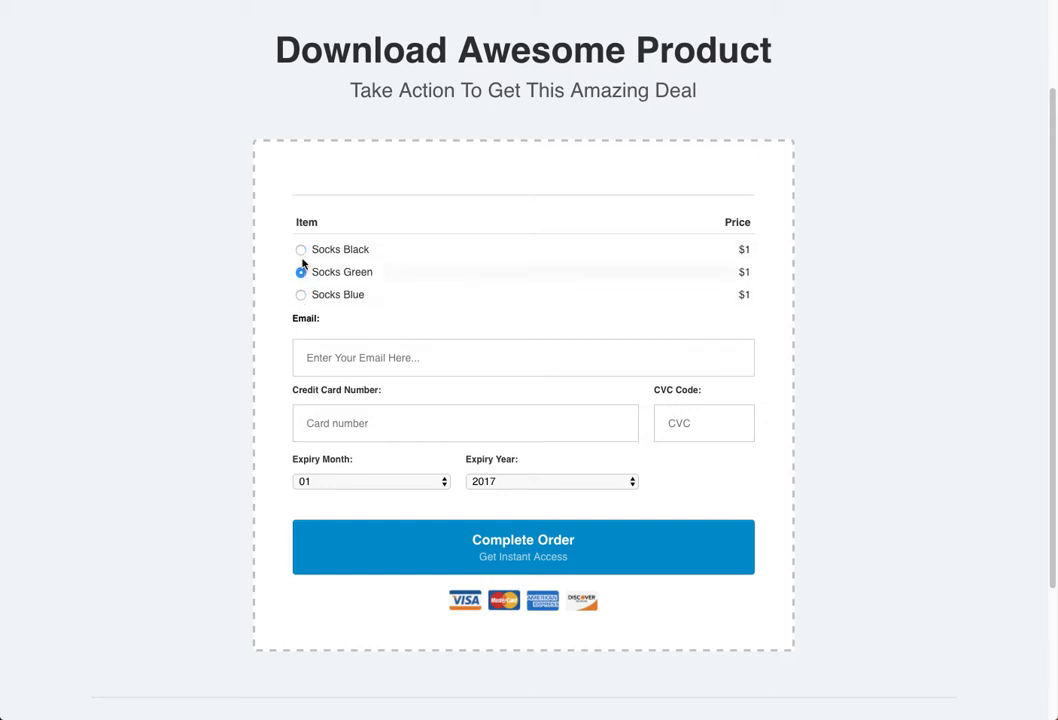
{"action": "left_click", "coordinate": [300, 249]}
{"action": "left_click", "coordinate": [336, 360]}
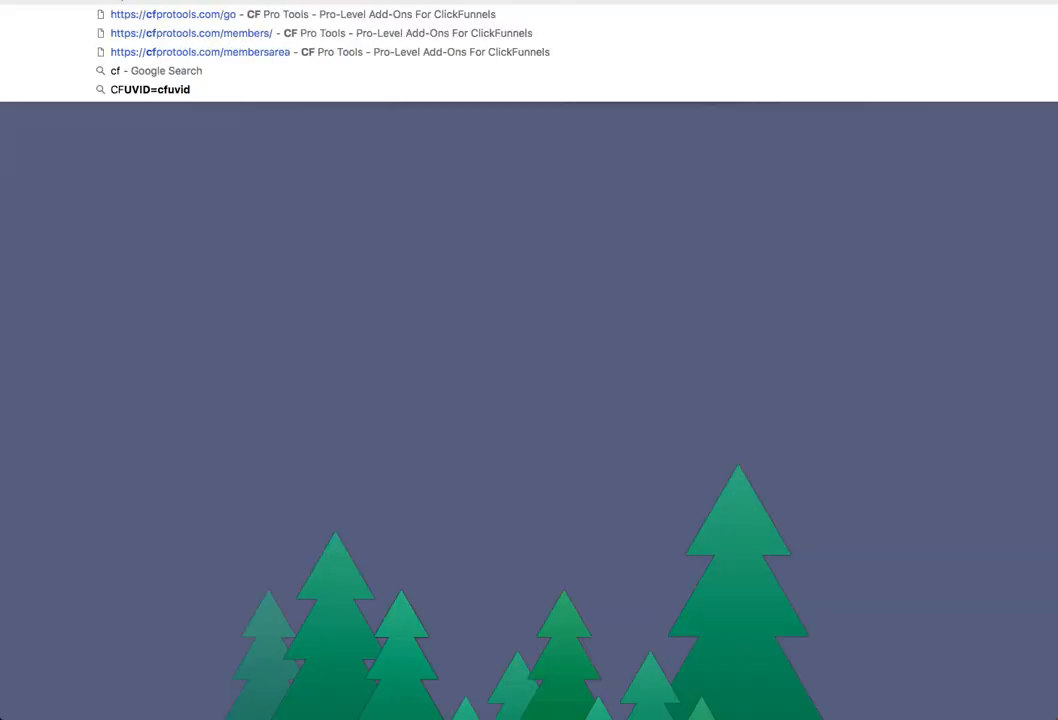
- Enter protools.com in the address bar and pick the cfprotools.com/membersarea suggestion
{"action": "type", "text": "prot"}
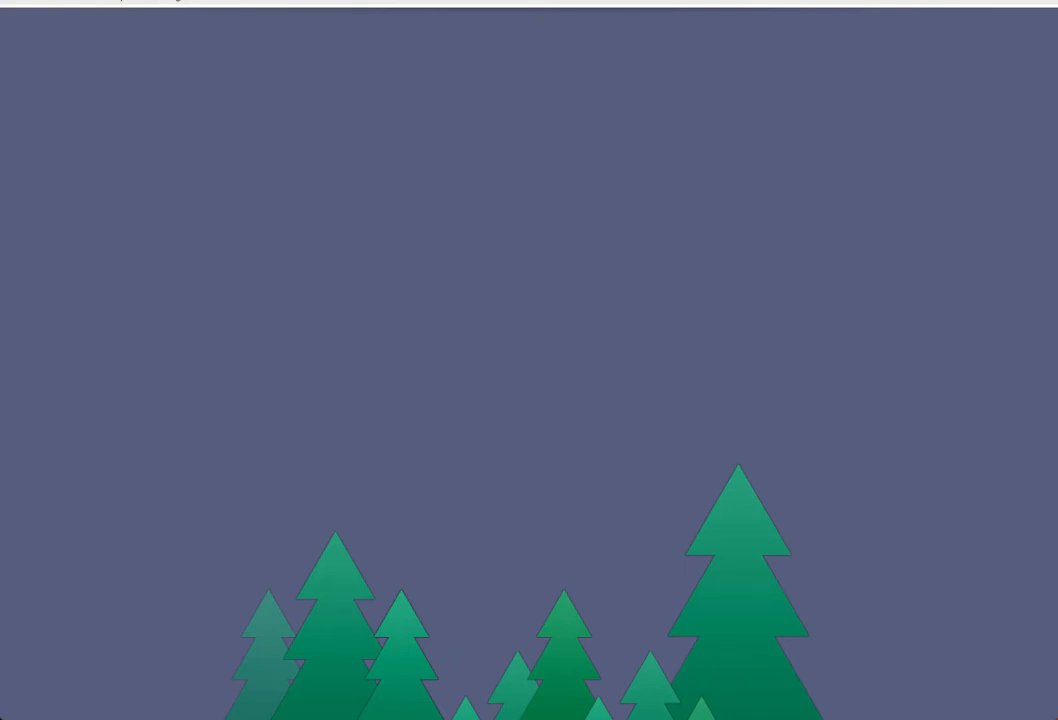
{"action": "type", "text": "ools.com"}
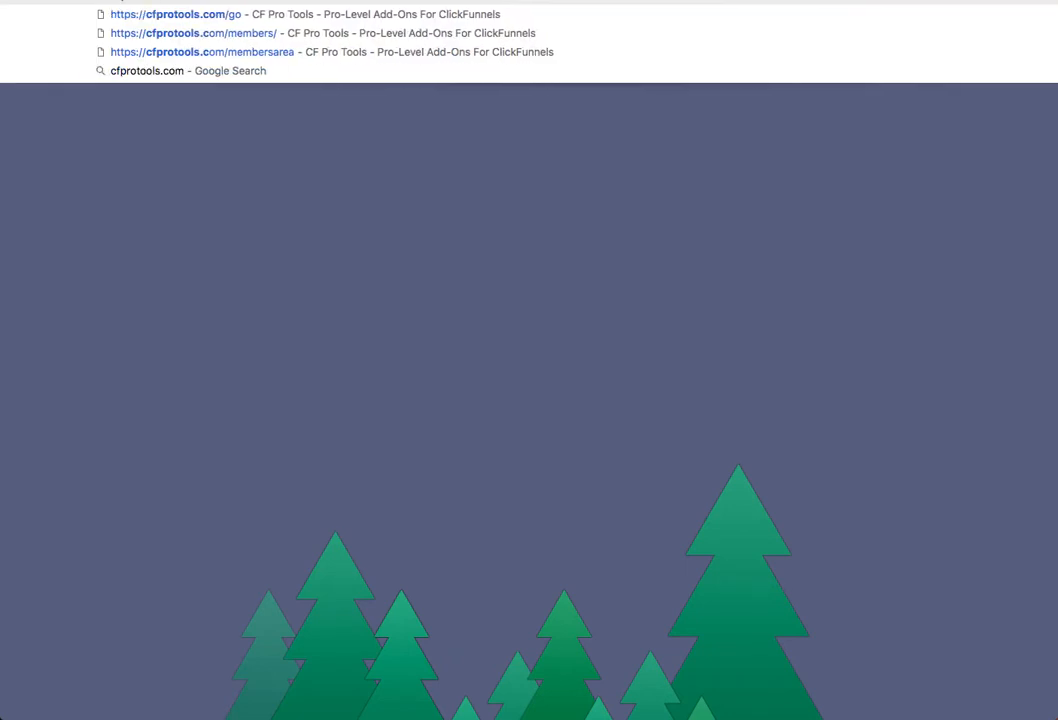
{"action": "left_click", "coordinate": [279, 53]}
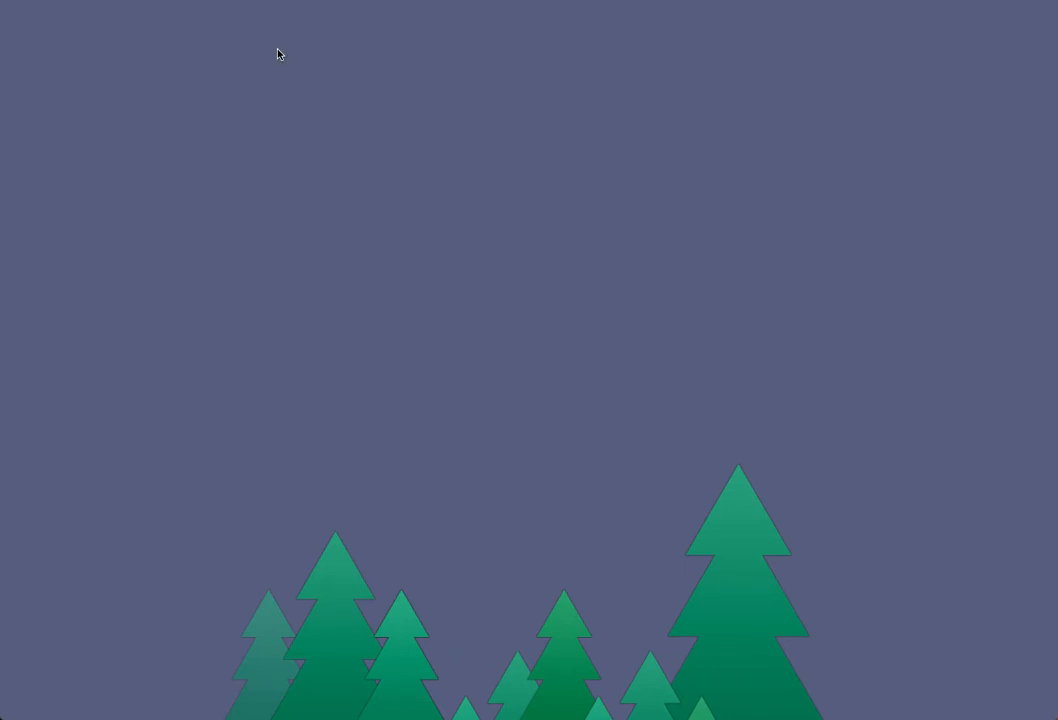
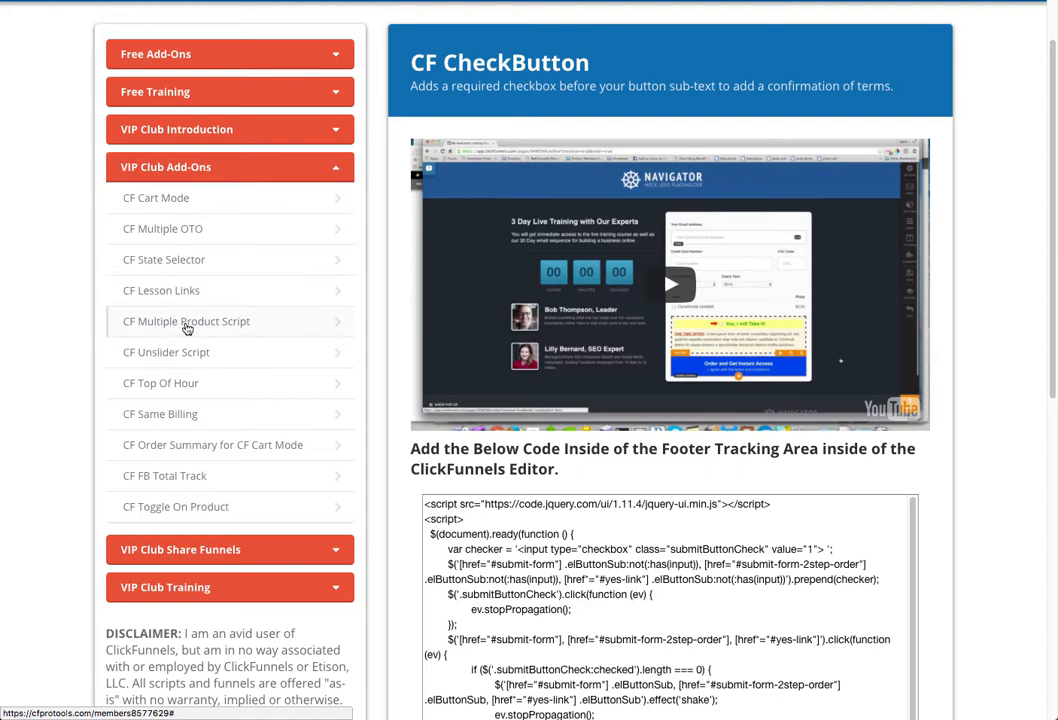
- Open the CF Multiple Product Script lesson, then the CF Cart Mode lesson, and scroll through its instructions
{"action": "left_click", "coordinate": [187, 322]}
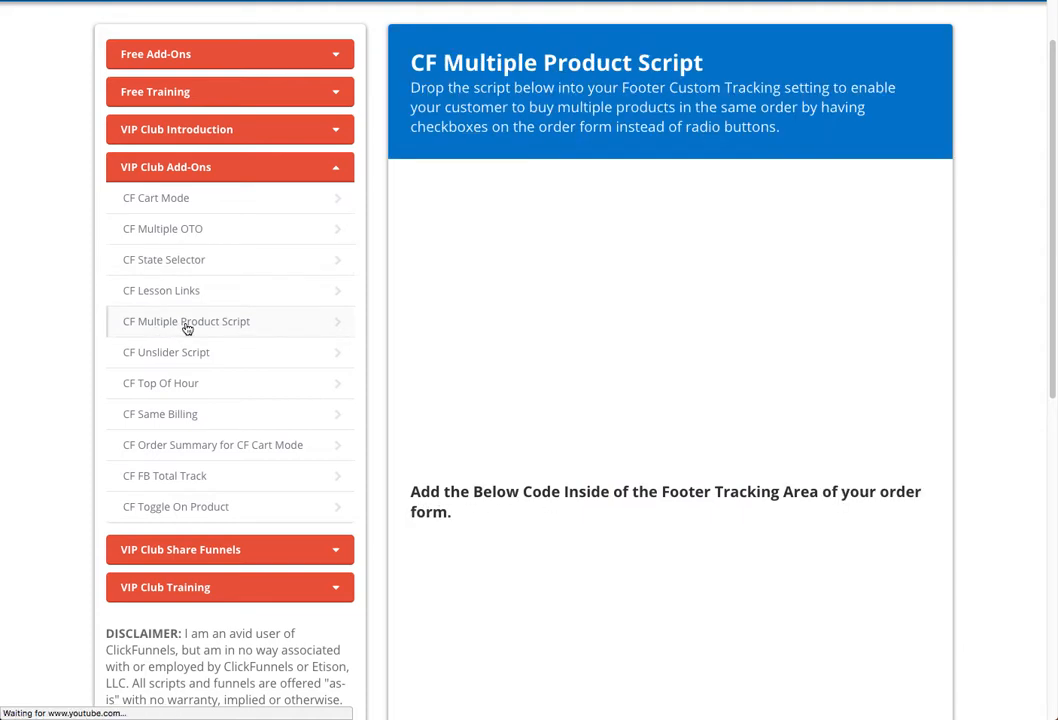
{"action": "scroll", "coordinate": [187, 328], "scroll_direction": "down", "scroll_amount": 1}
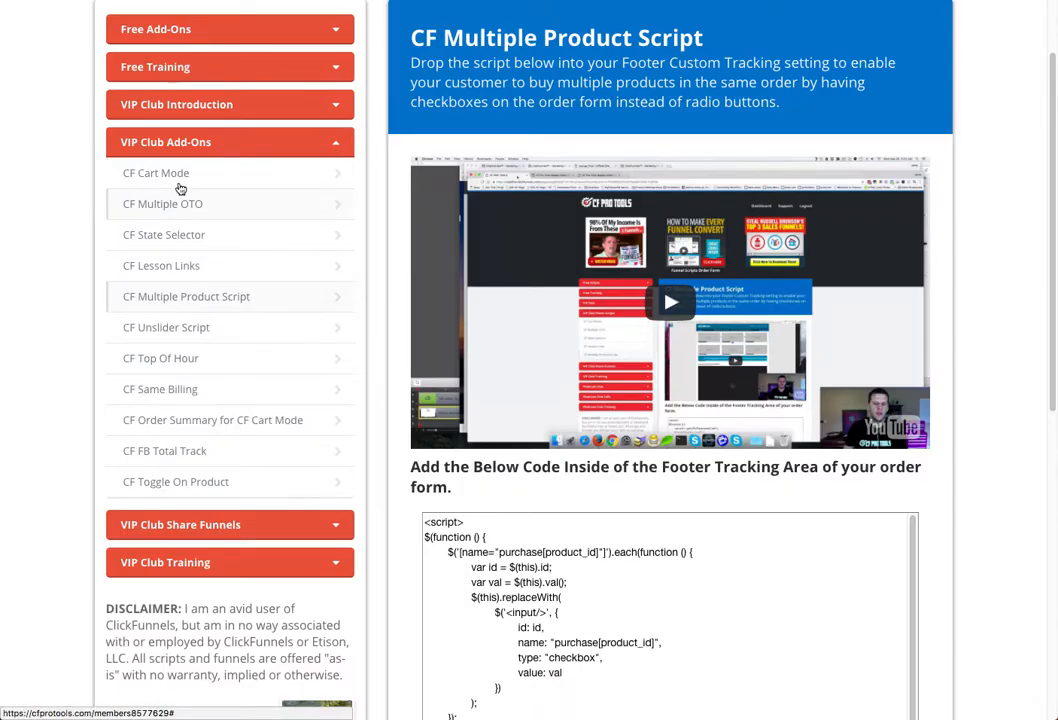
{"action": "left_click", "coordinate": [176, 177]}
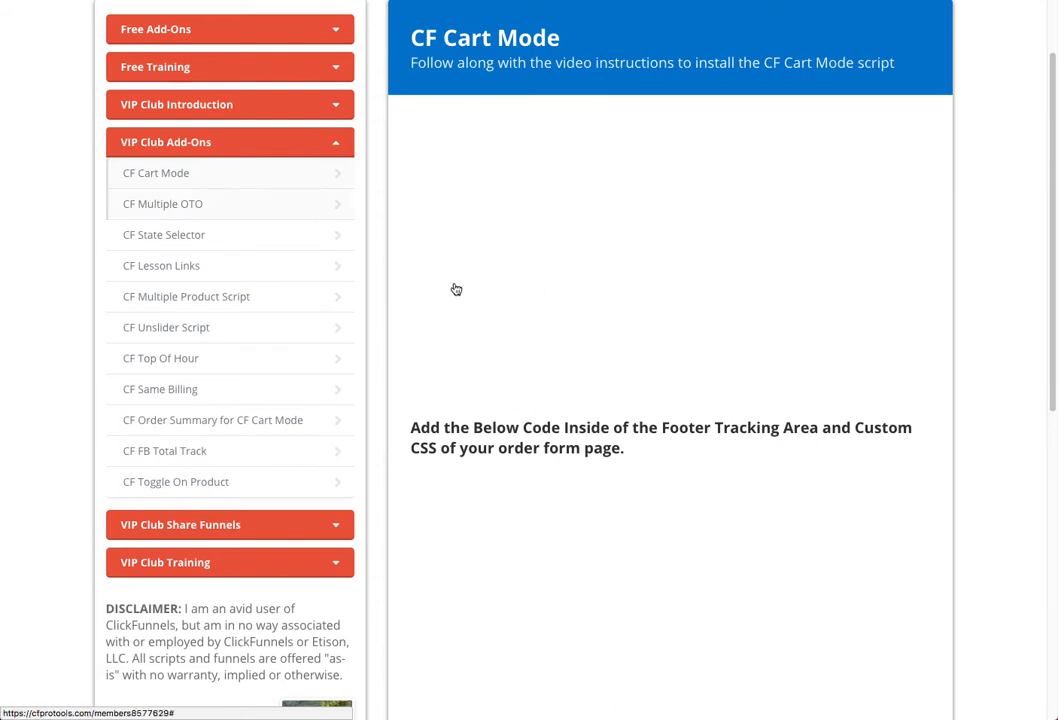
{"action": "scroll", "coordinate": [456, 289], "scroll_direction": "down", "scroll_amount": 5}
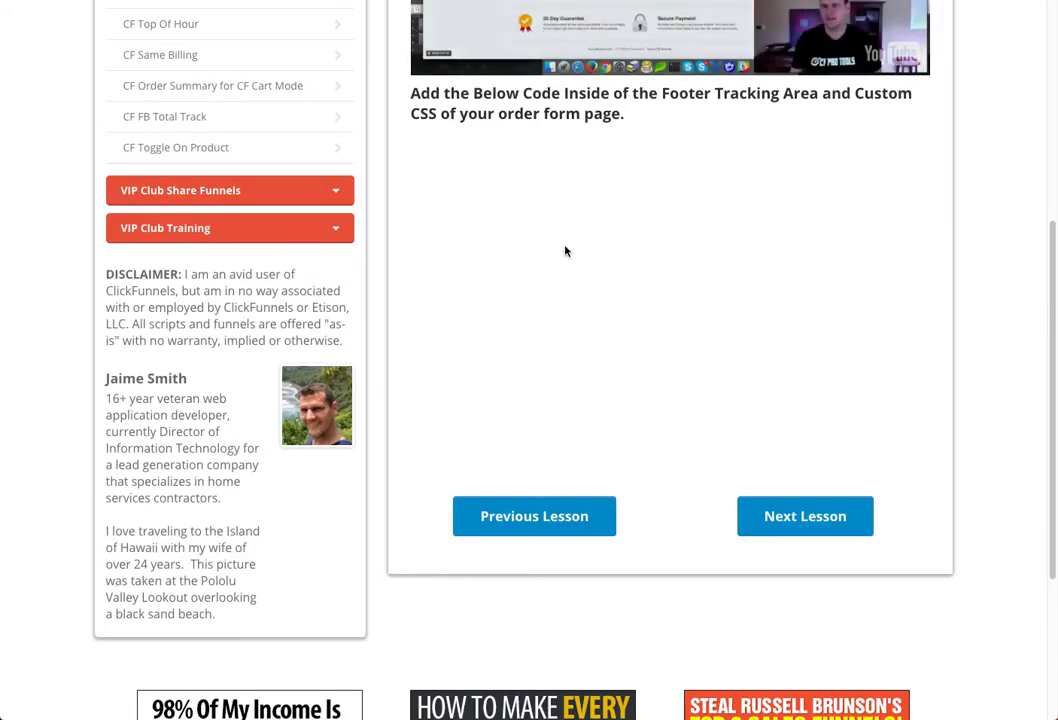
{"action": "scroll", "coordinate": [515, 260], "scroll_direction": "up", "scroll_amount": 2}
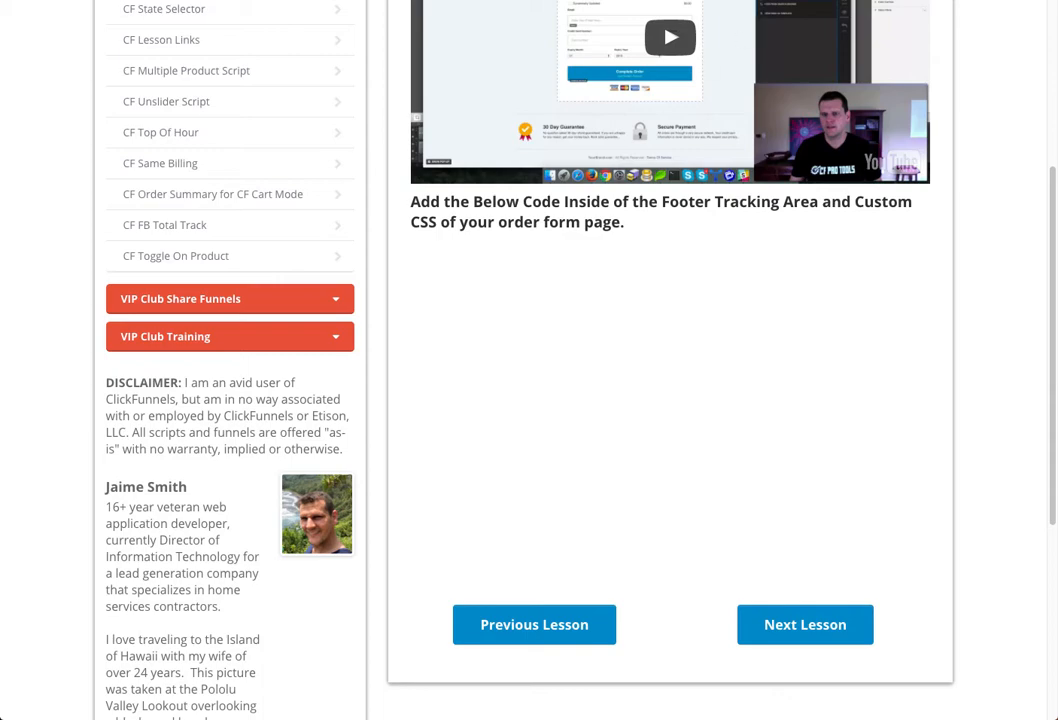
{"action": "scroll", "coordinate": [529, 360], "scroll_direction": "up", "scroll_amount": 1}
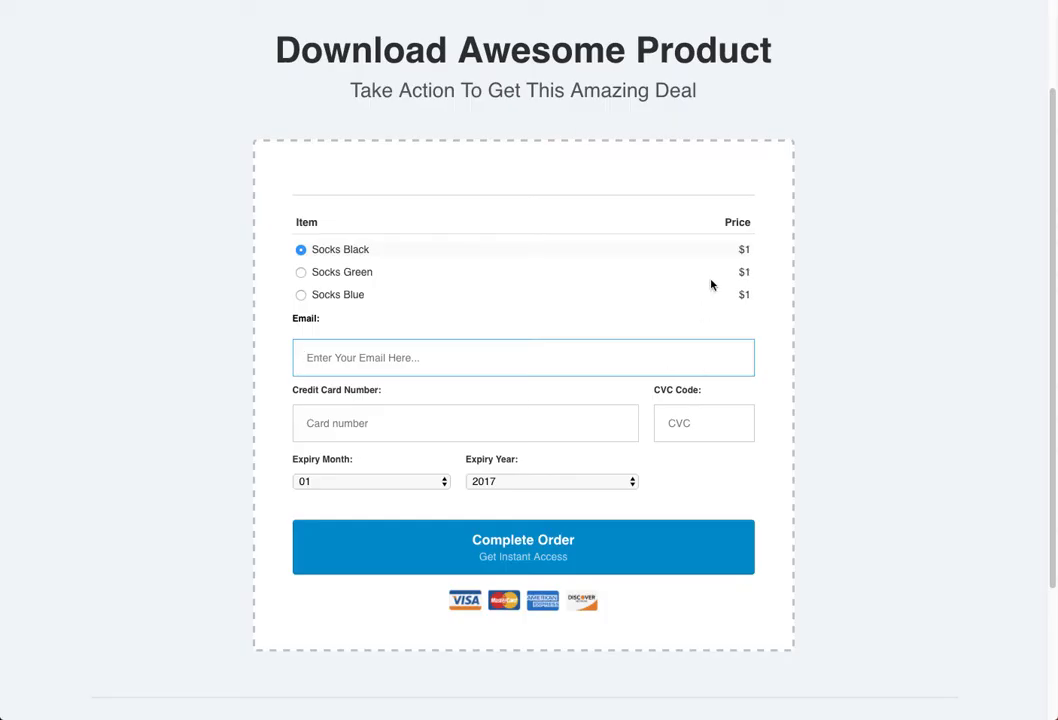
{"action": "left_click", "coordinate": [301, 273]}
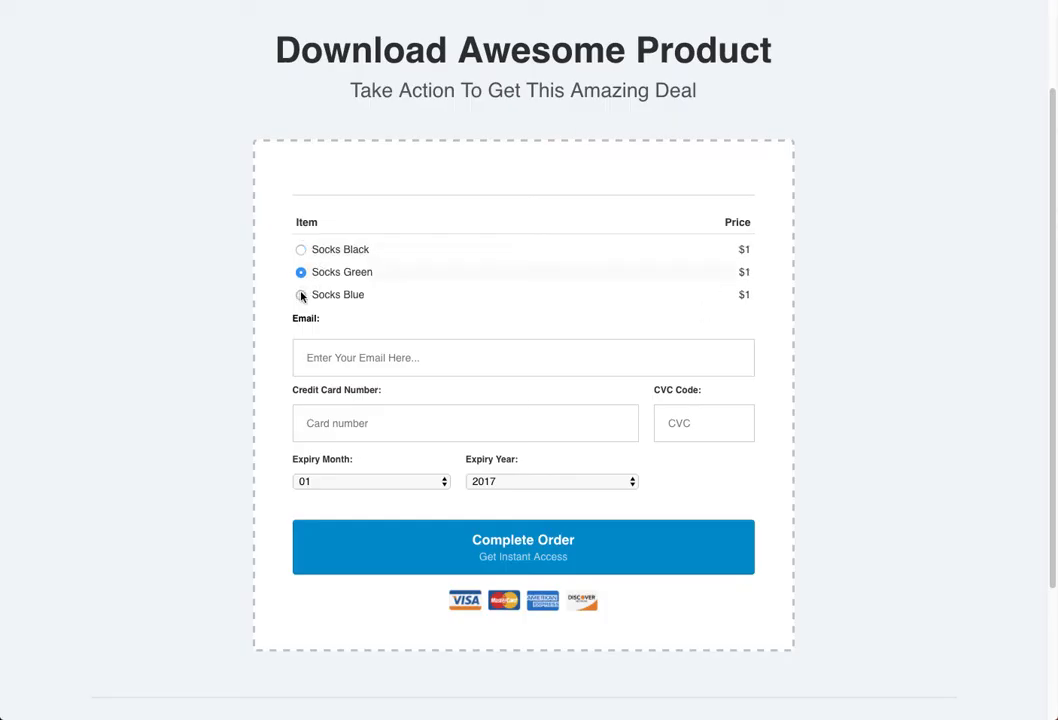
{"action": "left_click", "coordinate": [301, 295]}
{"action": "left_click", "coordinate": [301, 251]}
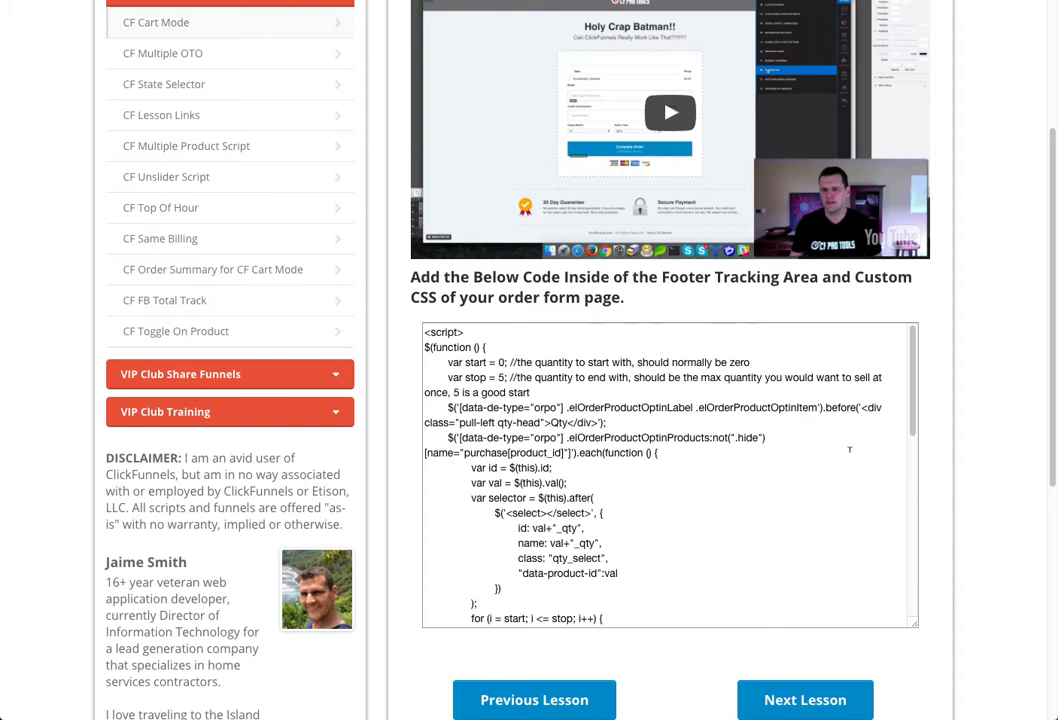
{"action": "left_click_drag", "start_coordinate": [912, 359], "coordinate": [905, 472]}
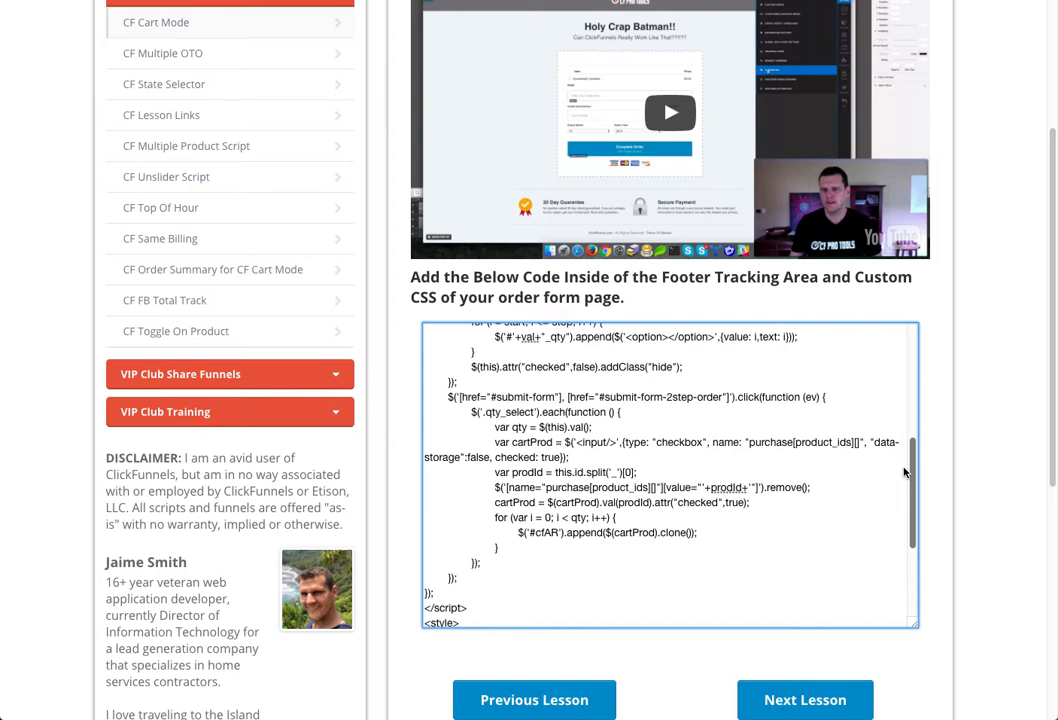
{"action": "left_click_drag", "start_coordinate": [905, 472], "coordinate": [894, 310]}
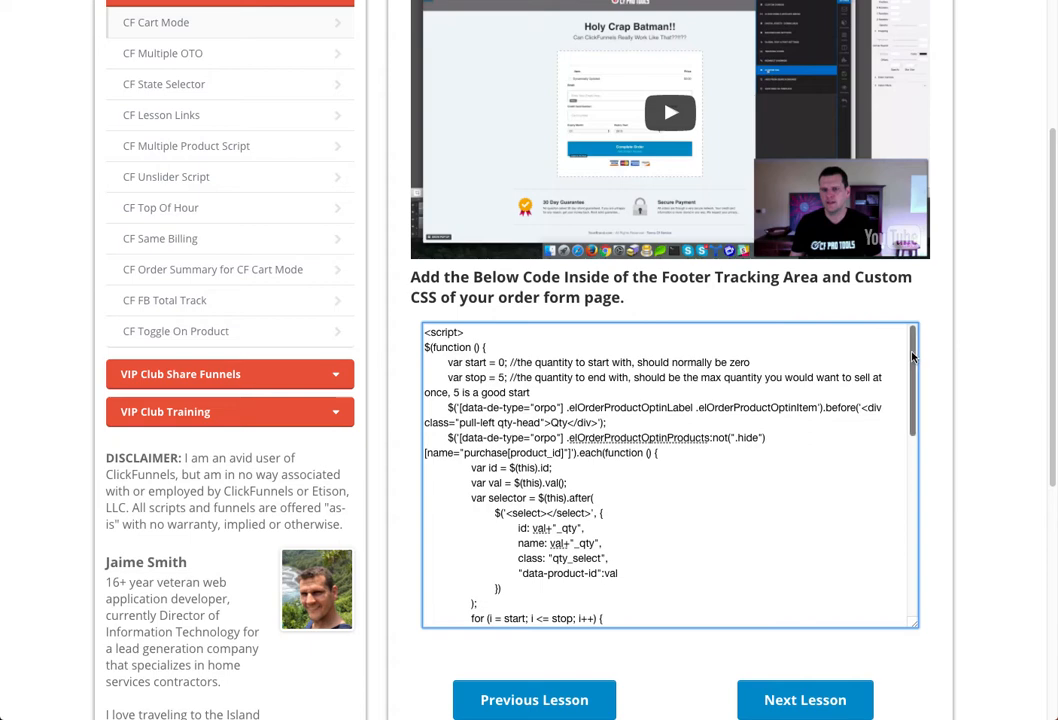
{"action": "left_click_drag", "start_coordinate": [912, 357], "coordinate": [916, 555]}
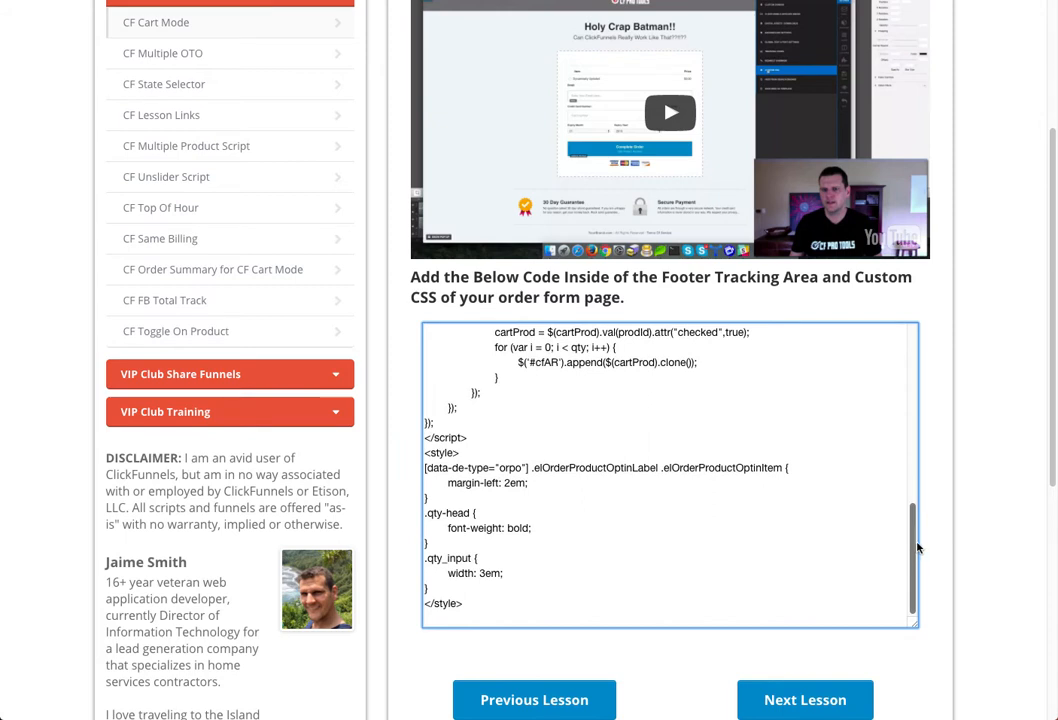
{"action": "left_click_drag", "start_coordinate": [916, 555], "coordinate": [933, 319]}
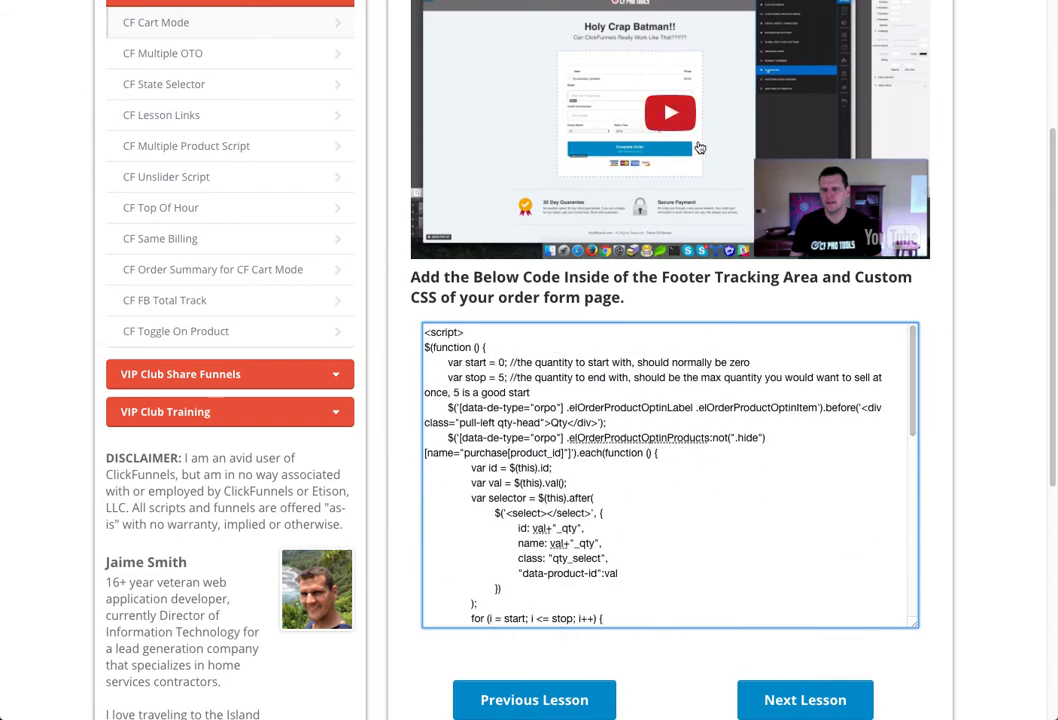
{"action": "scroll", "coordinate": [335, 166], "scroll_direction": "up", "scroll_amount": 5}
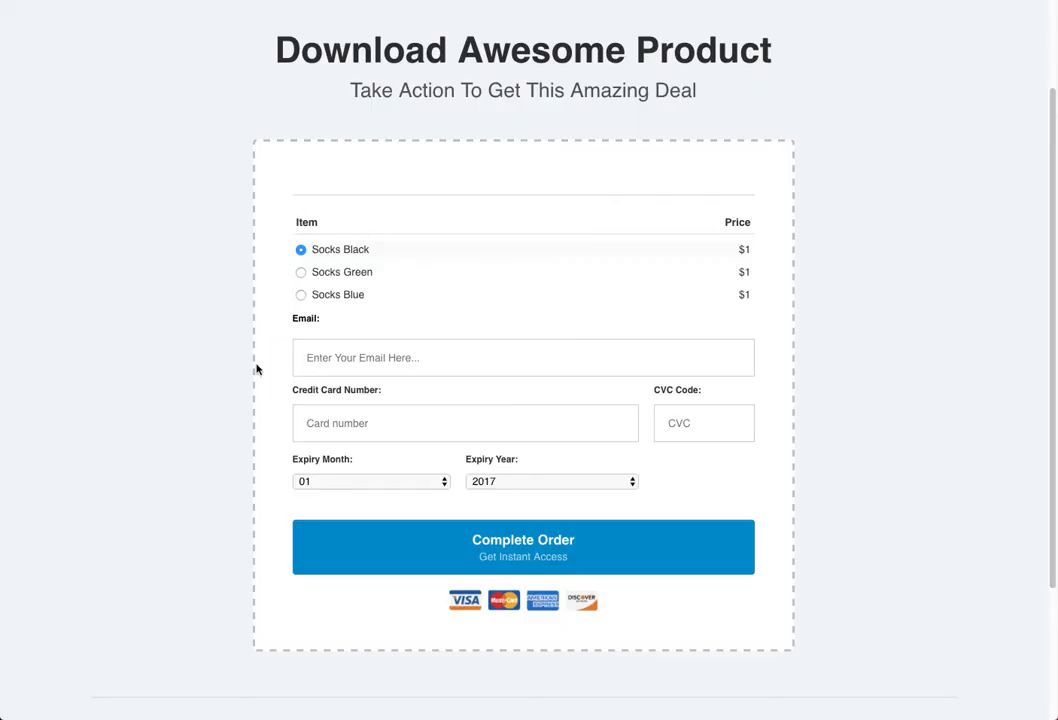
- Enter a test e-mail address and paste the banner's test card number into Card number
{"action": "left_click", "coordinate": [353, 363]}
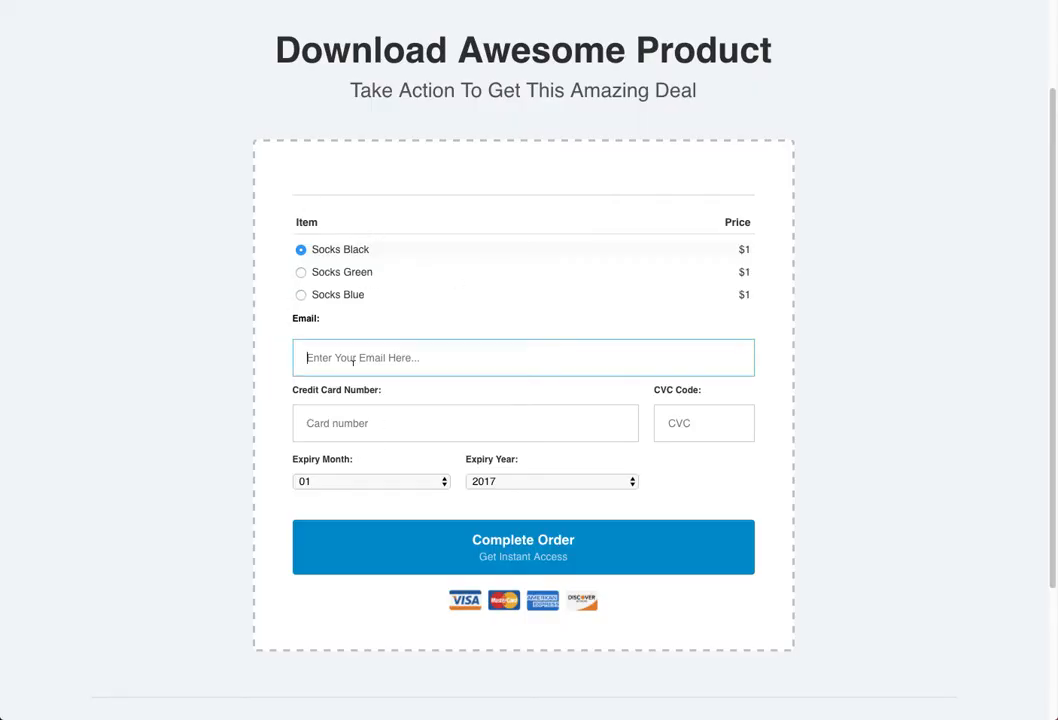
{"action": "type", "text": "test@test"}
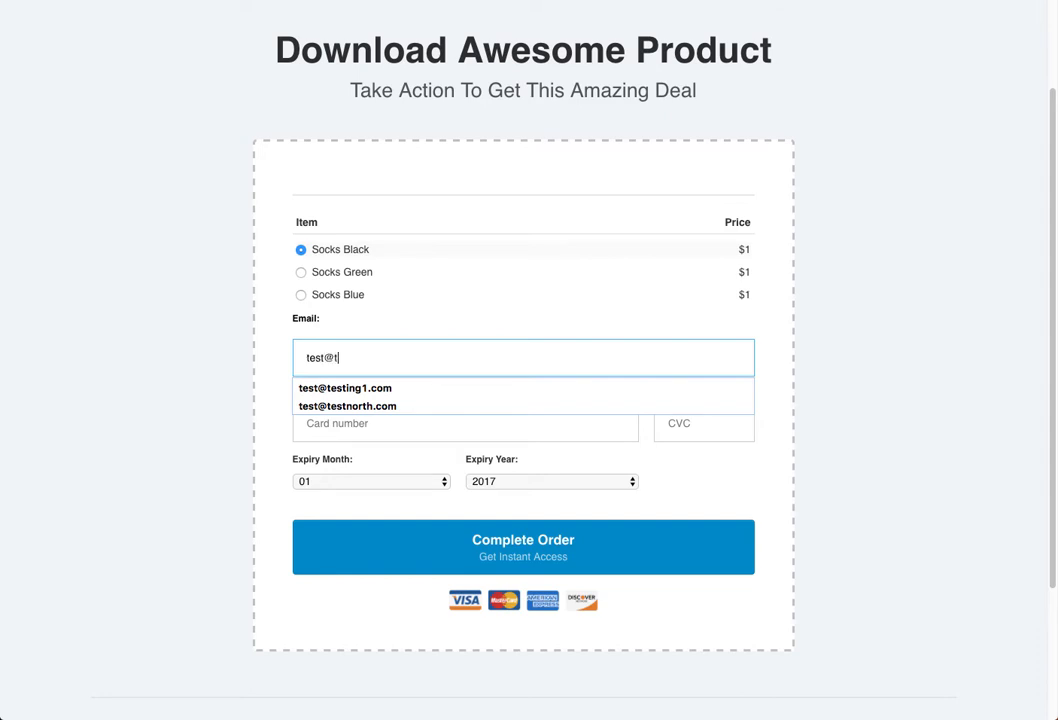
{"action": "key", "text": "BackSpace"}
{"action": "key", "text": "BackSpace"}
{"action": "key", "text": "BackSpace"}
{"action": "key", "text": "BackSpace"}
{"action": "key", "text": "BackSpace"}
{"action": "key", "text": "BackSpace"}
{"action": "type", "text": "t04"}
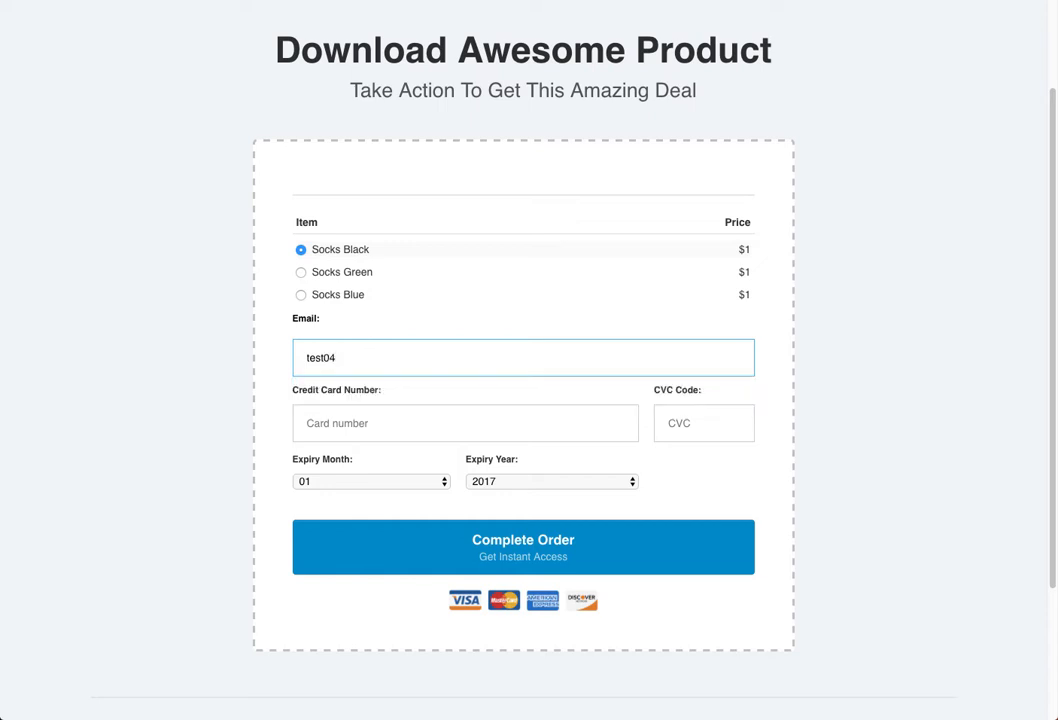
{"action": "type", "text": "-05@test.com"}
{"action": "key", "text": "Tab"}
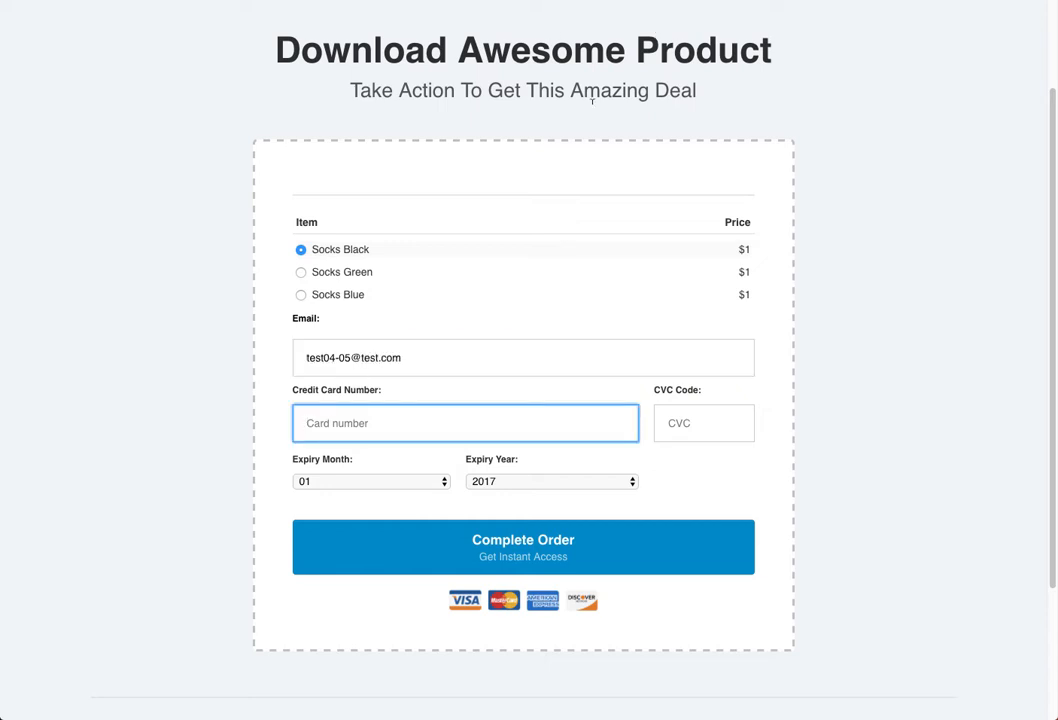
{"action": "scroll", "coordinate": [354, 366], "scroll_direction": "up", "scroll_amount": 3}
{"action": "left_click_drag", "start_coordinate": [334, 20], "coordinate": [432, 26]}
{"action": "key", "text": "ctrl+c"}
{"action": "scroll", "coordinate": [550, 250], "scroll_direction": "down", "scroll_amount": 5}
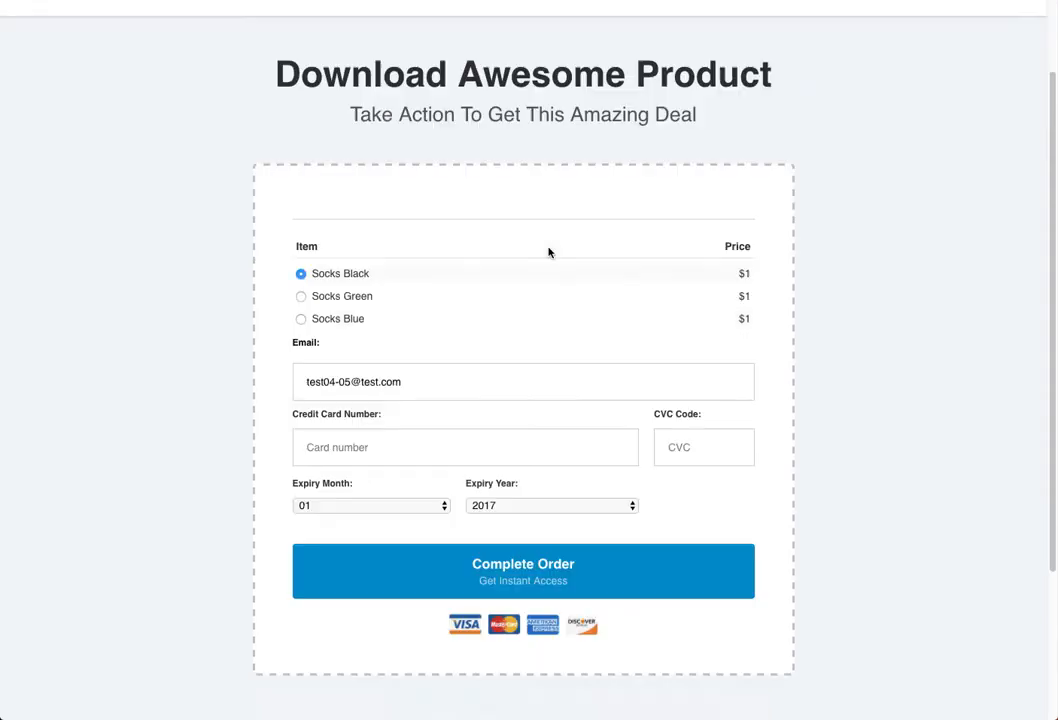
{"action": "left_click", "coordinate": [398, 238]}
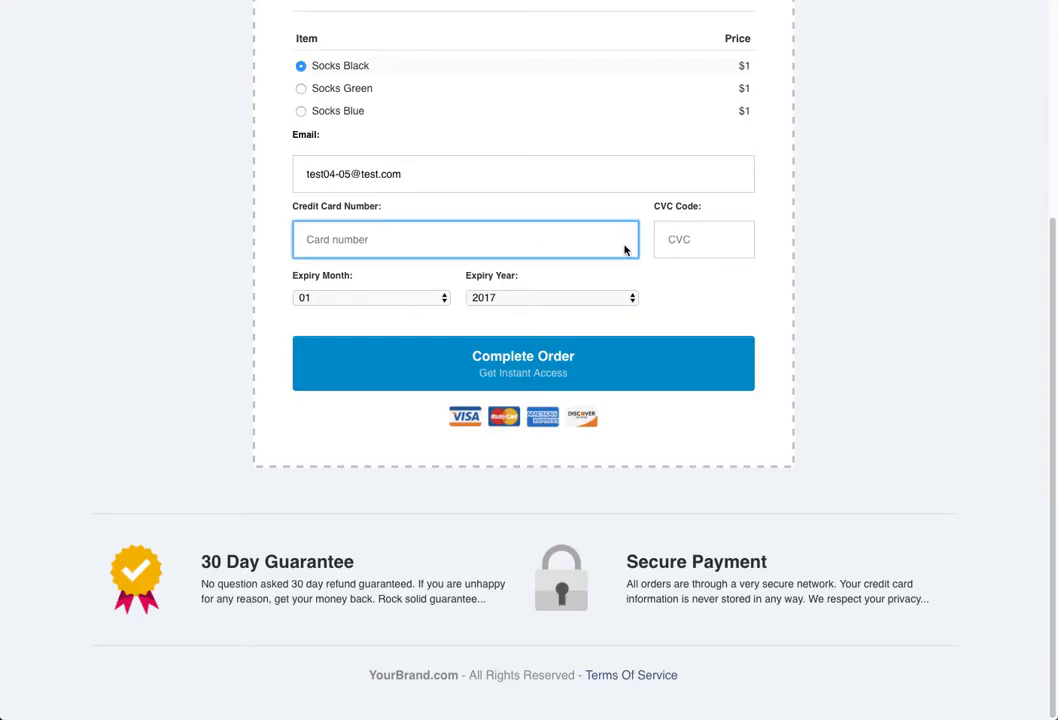
{"action": "key", "text": "ctrl+v"}
{"action": "left_click", "coordinate": [702, 237]}
{"action": "type", "text": "456"}
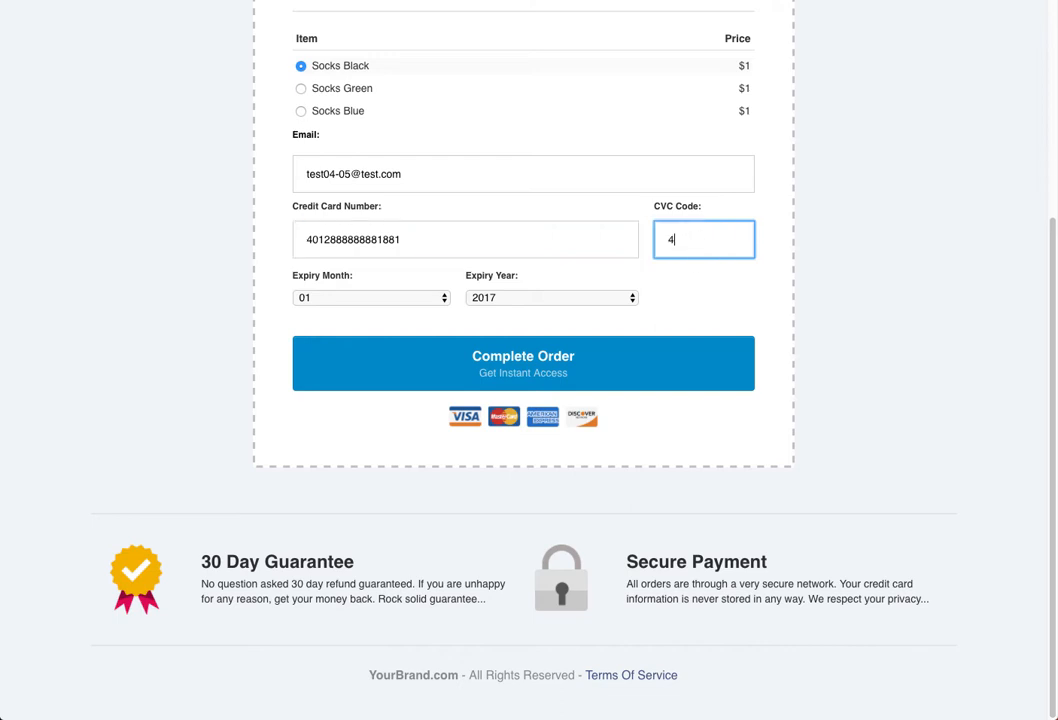
{"action": "left_click", "coordinate": [495, 299]}
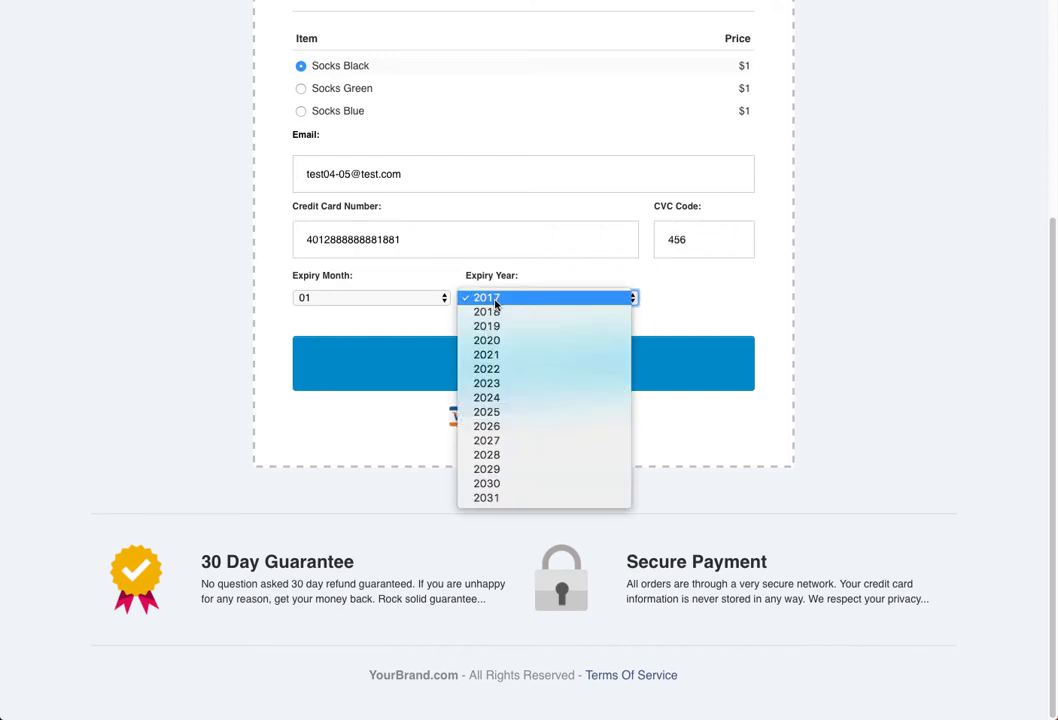
{"action": "left_click", "coordinate": [487, 354]}
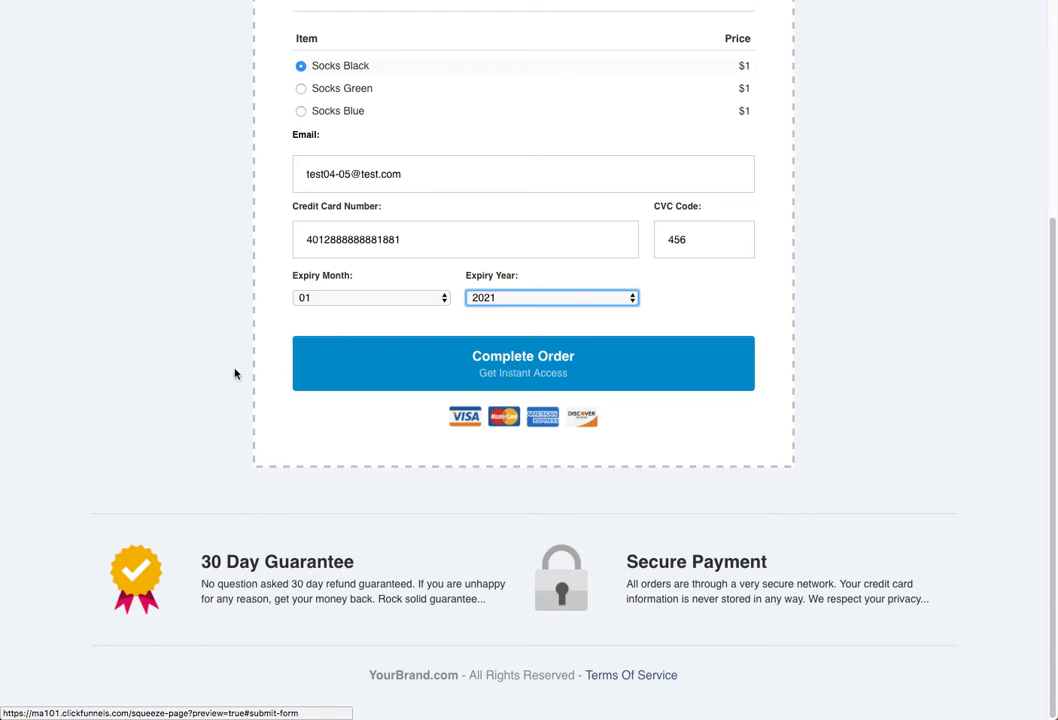
{"action": "scroll", "coordinate": [227, 368], "scroll_direction": "up", "scroll_amount": 4}
{"action": "scroll", "coordinate": [226, 369], "scroll_direction": "down", "scroll_amount": 3}
{"action": "left_click", "coordinate": [489, 373]}
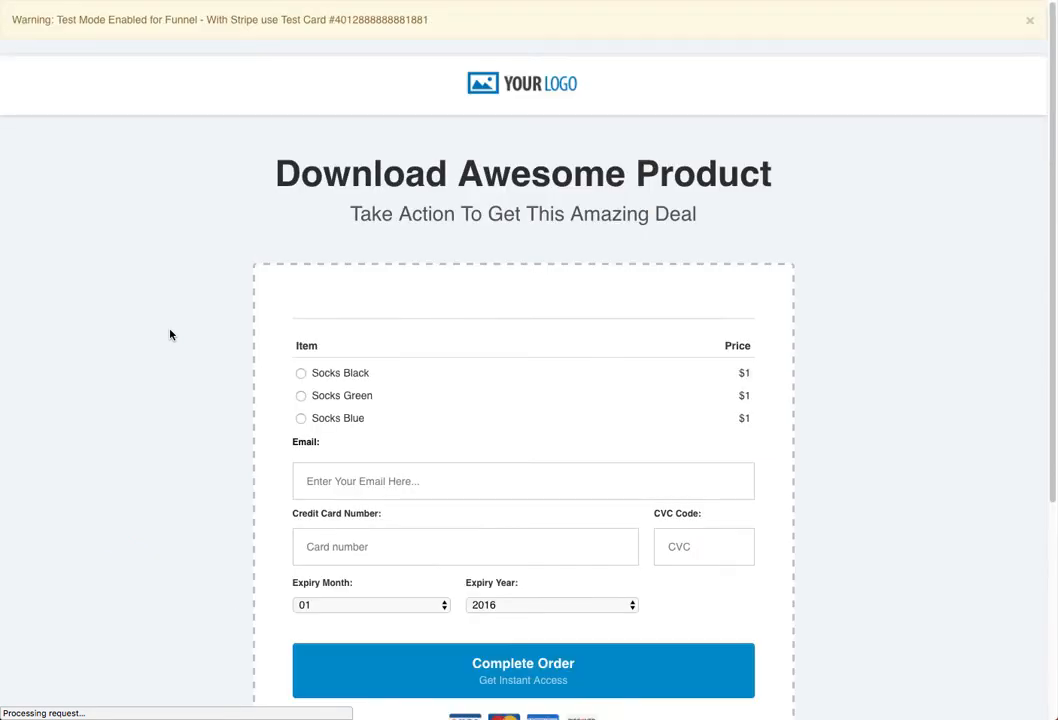
{"action": "scroll", "coordinate": [488, 302], "scroll_direction": "down", "scroll_amount": 3}
{"action": "scroll", "coordinate": [471, 266], "scroll_direction": "up", "scroll_amount": 3}
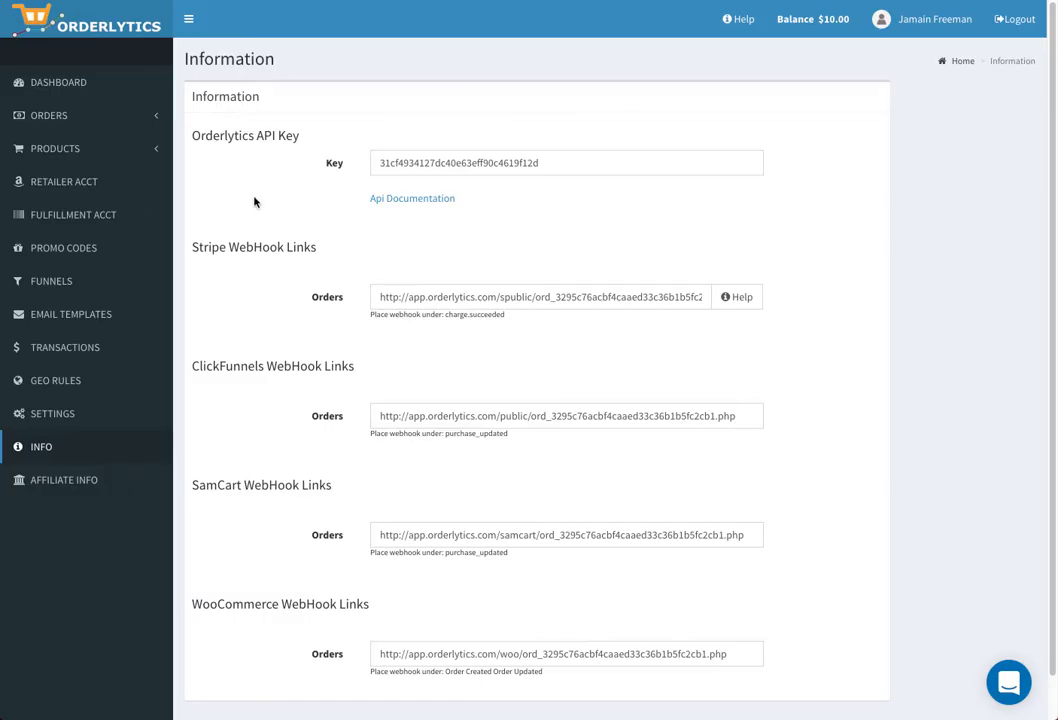
- Go to VIEW ORDERS under ORDERS and open the details of order 52088
{"action": "left_click", "coordinate": [62, 117]}
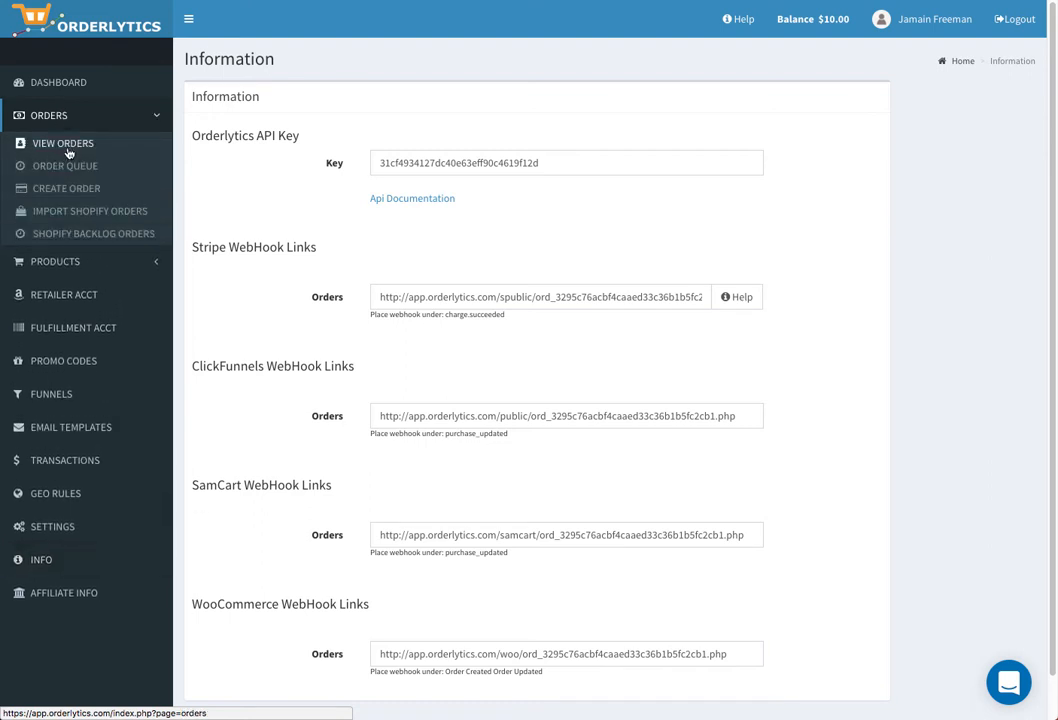
{"action": "left_click", "coordinate": [68, 147]}
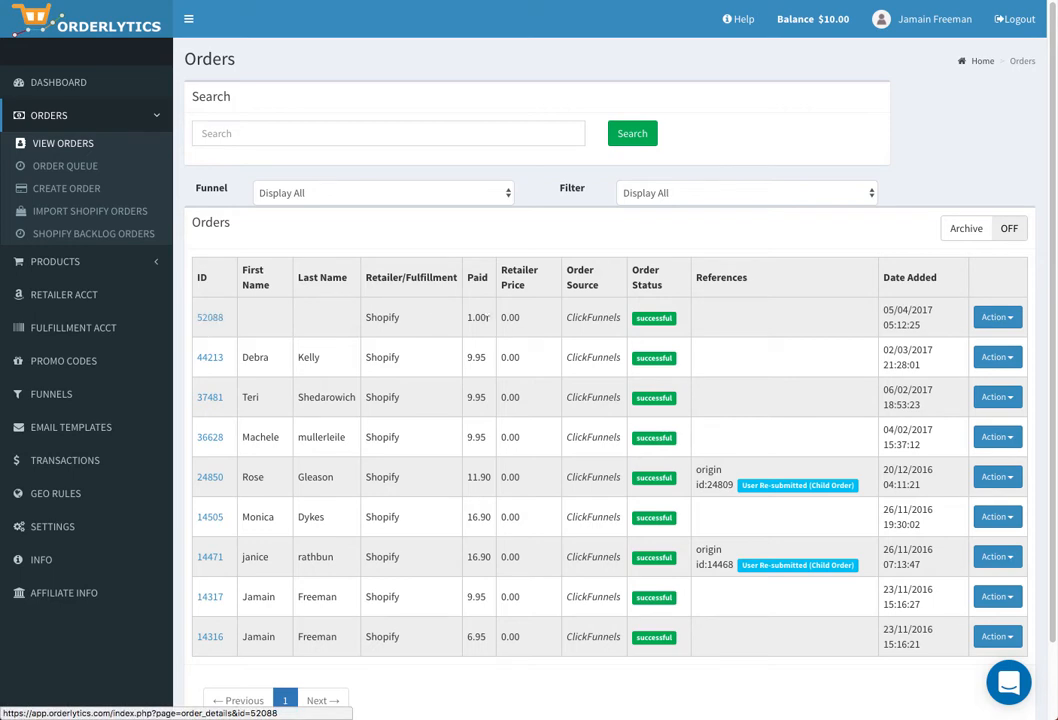
{"action": "left_click", "coordinate": [214, 322]}
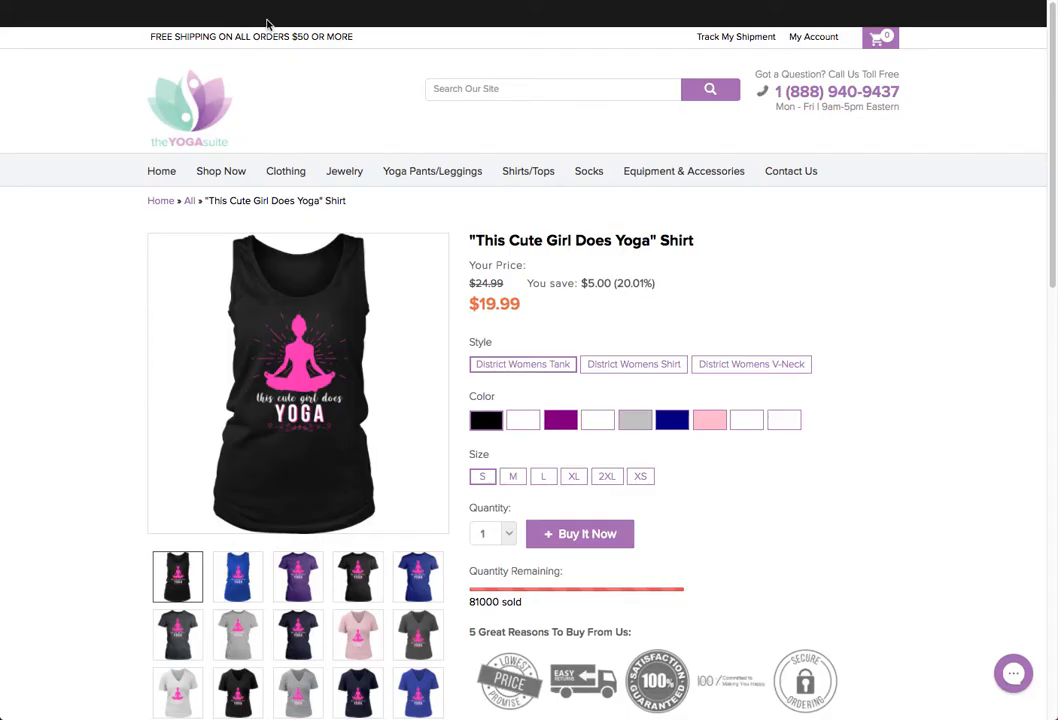
- Log in to theYOGAsuite Shopify admin with saved credentials and show the Orders list
{"action": "left_click", "coordinate": [152, 16]}
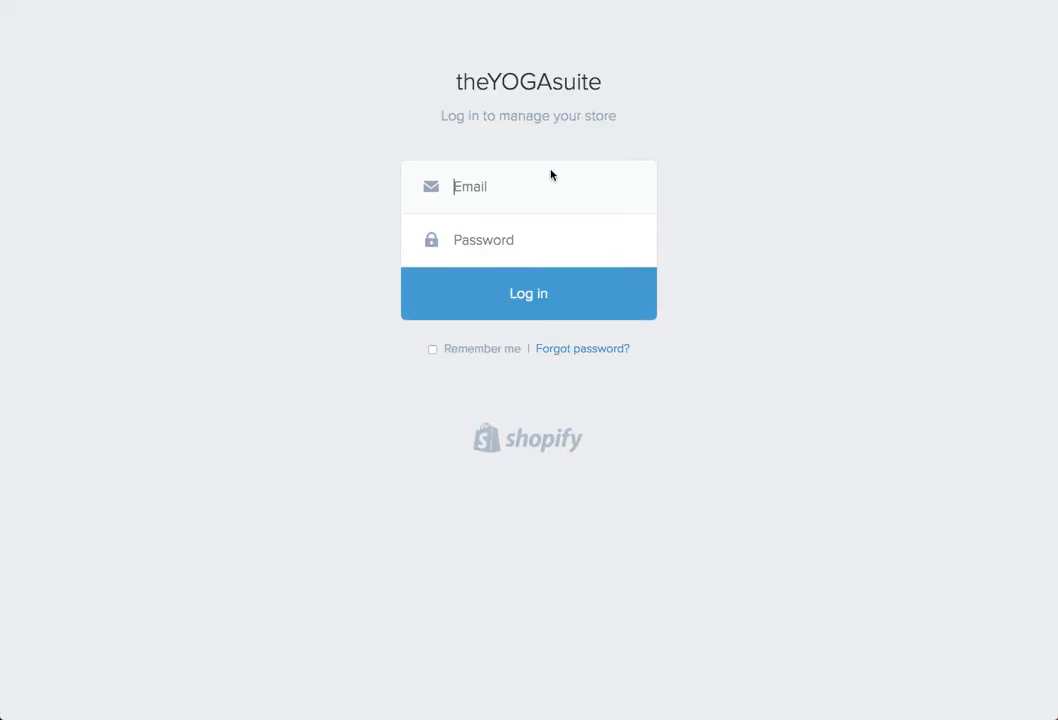
{"action": "left_click", "coordinate": [646, 188]}
{"action": "left_click", "coordinate": [500, 297]}
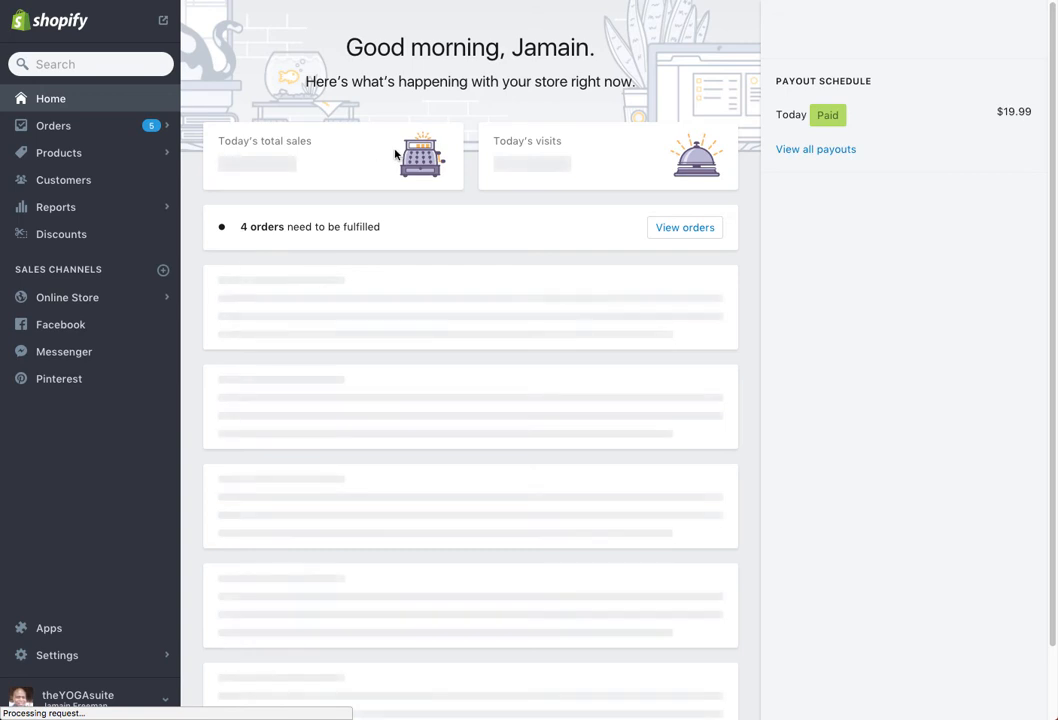
{"action": "left_click", "coordinate": [57, 127]}
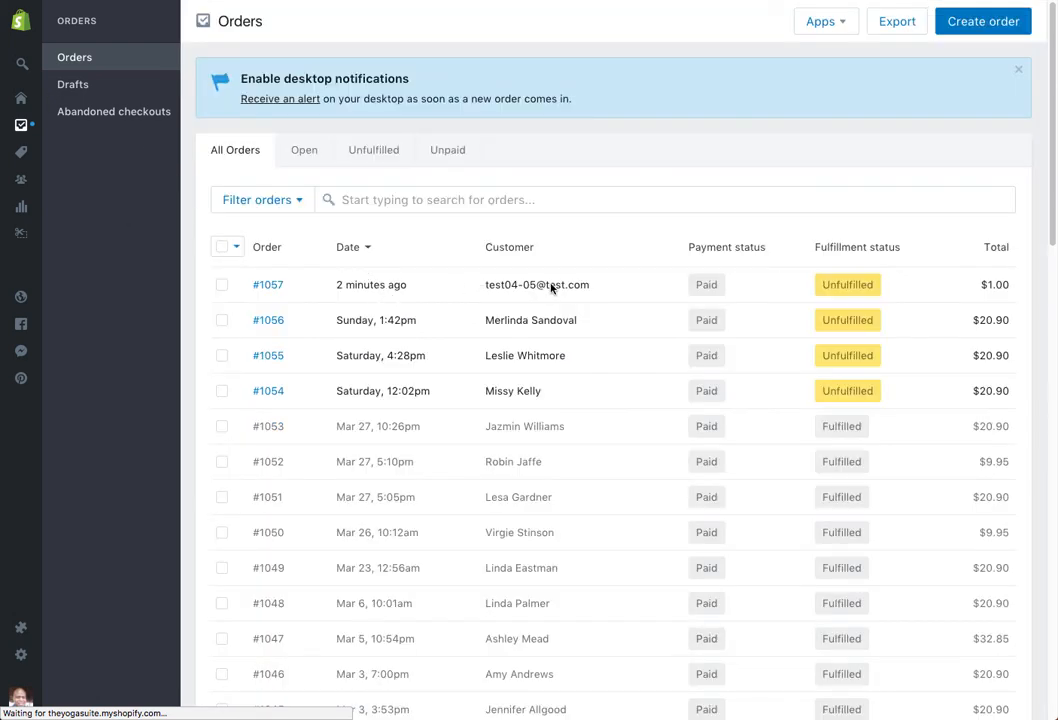
- Open order #1057 and start a restock with the reason 'testing'
{"action": "left_click", "coordinate": [268, 286]}
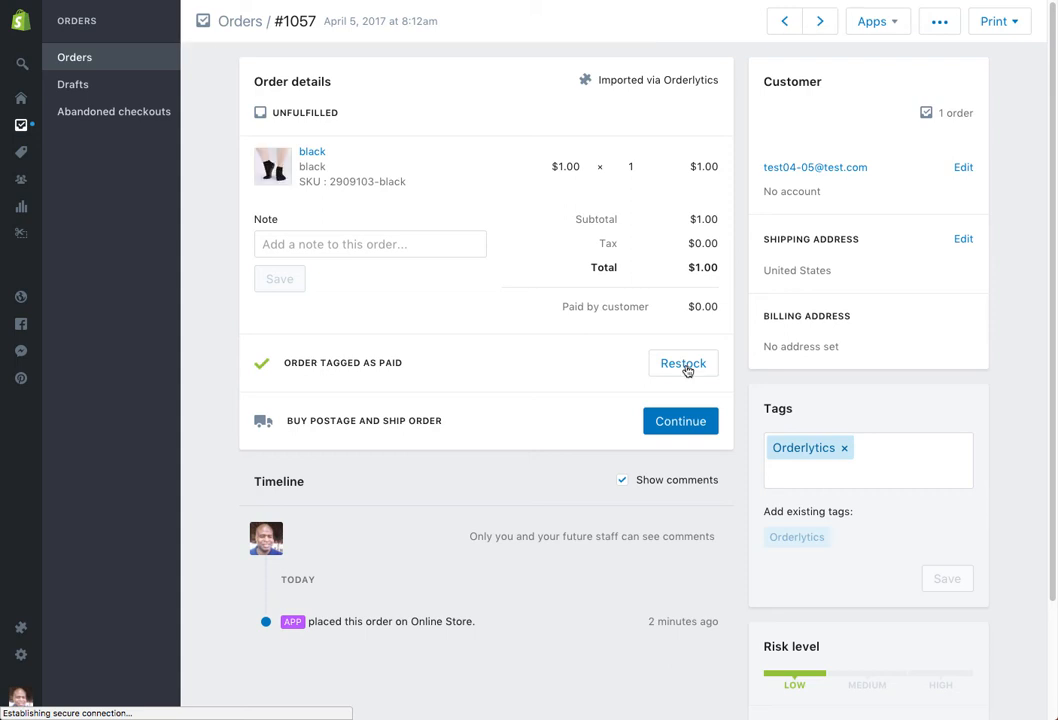
{"action": "left_click", "coordinate": [684, 364]}
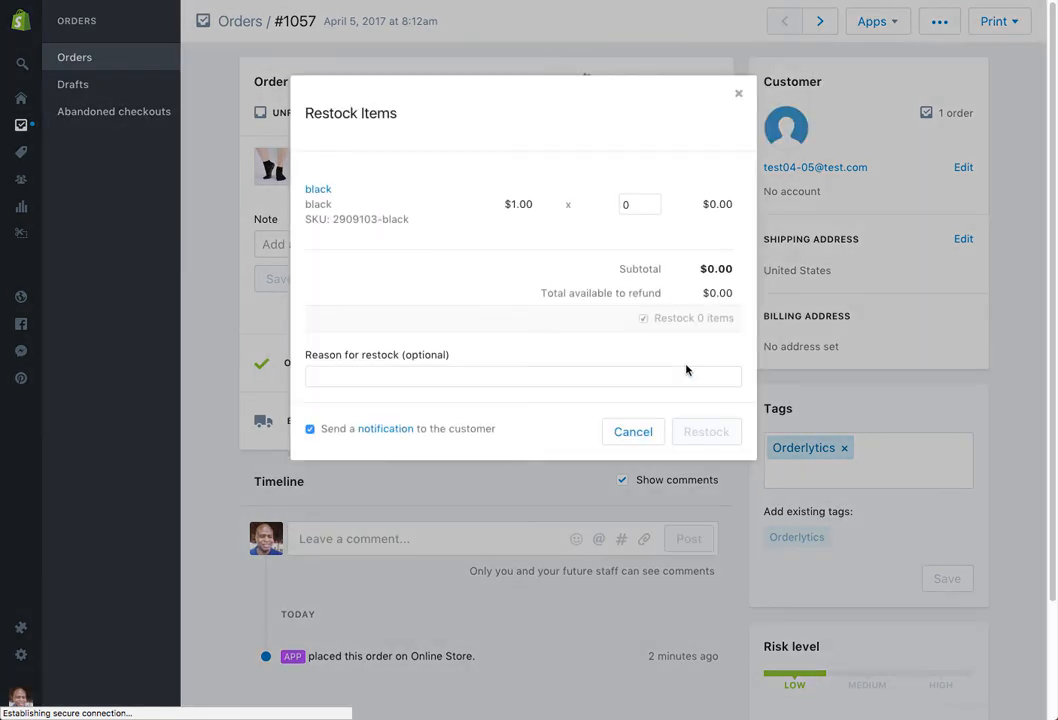
{"action": "left_click", "coordinate": [350, 372]}
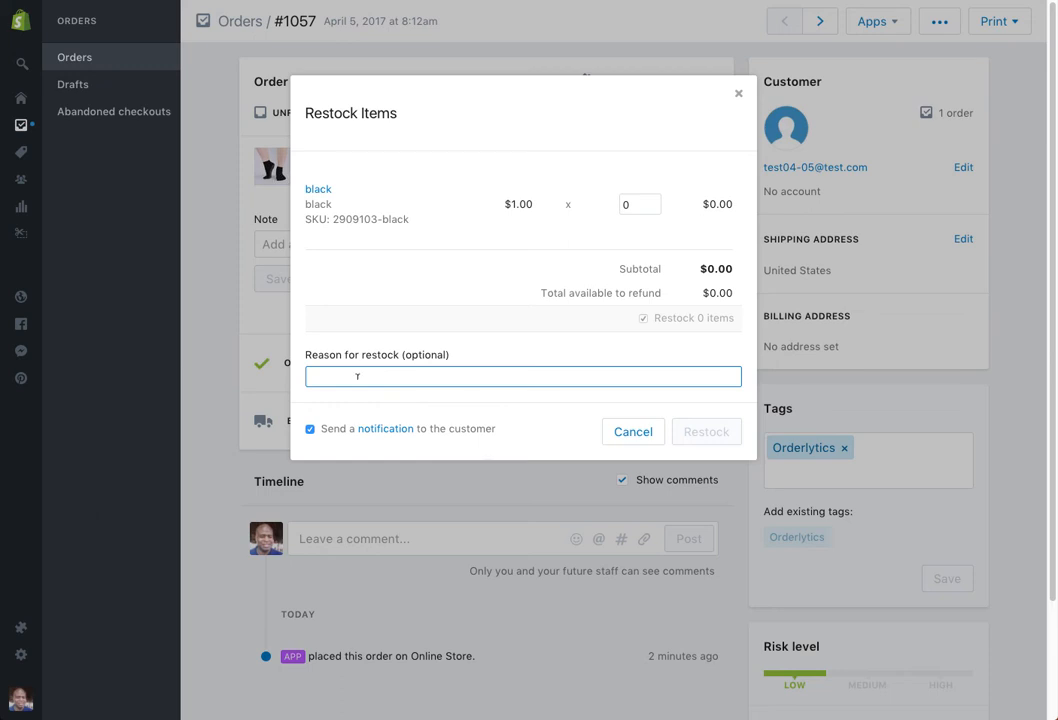
{"action": "type", "text": "testing"}
{"action": "left_click", "coordinate": [580, 433]}
- Turn off the customer notification and restock a quantity of 1 black sock
{"action": "left_click", "coordinate": [310, 430]}
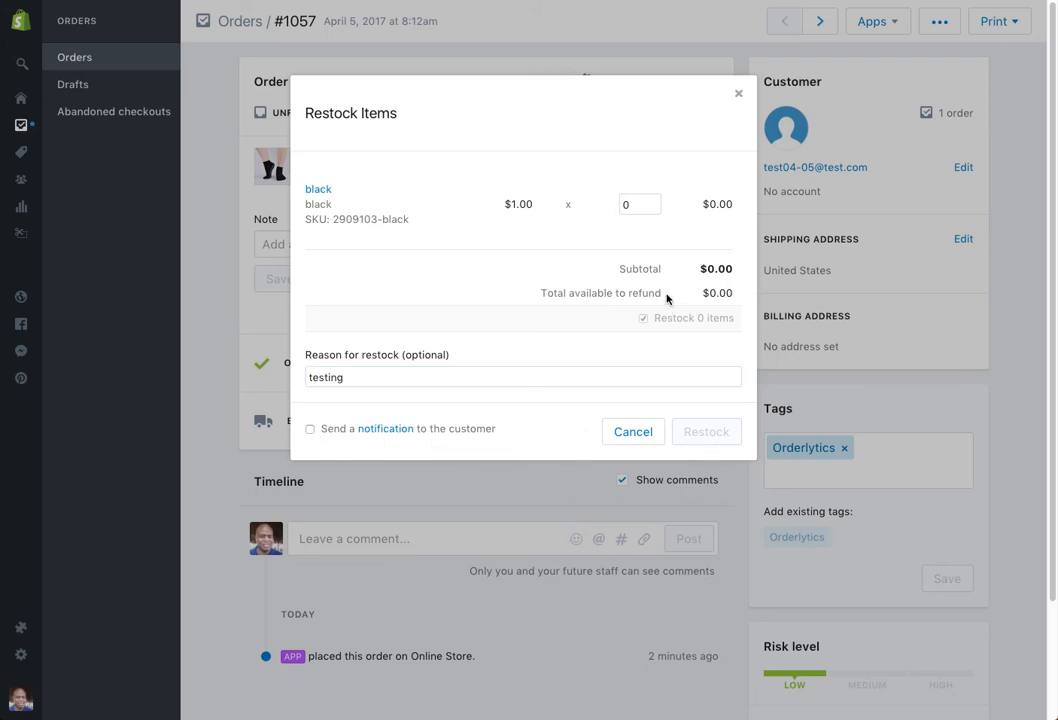
{"action": "left_click", "coordinate": [628, 203]}
{"action": "type", "text": "1"}
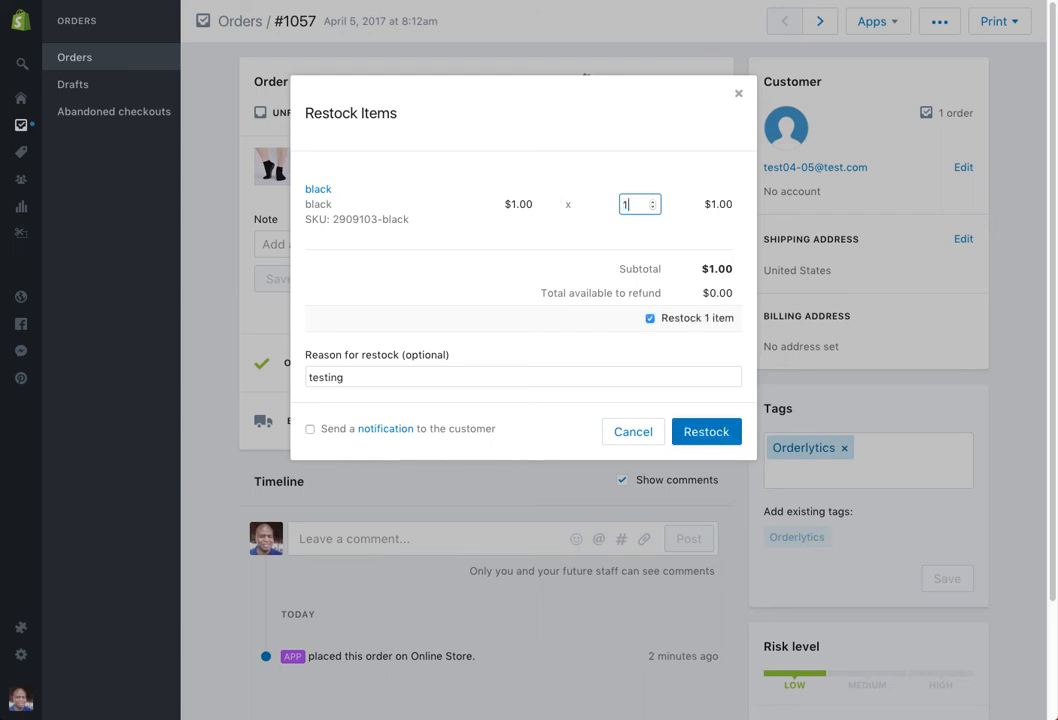
{"action": "left_click", "coordinate": [707, 434]}
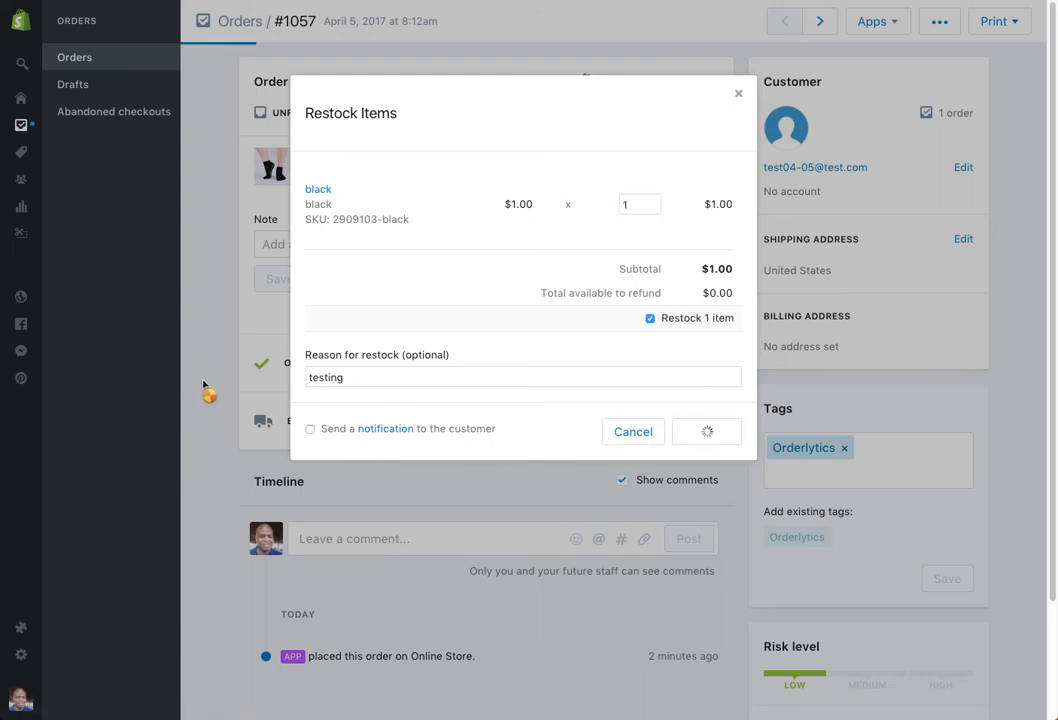
{"action": "scroll", "coordinate": [210, 400], "scroll_direction": "down", "scroll_amount": 3}
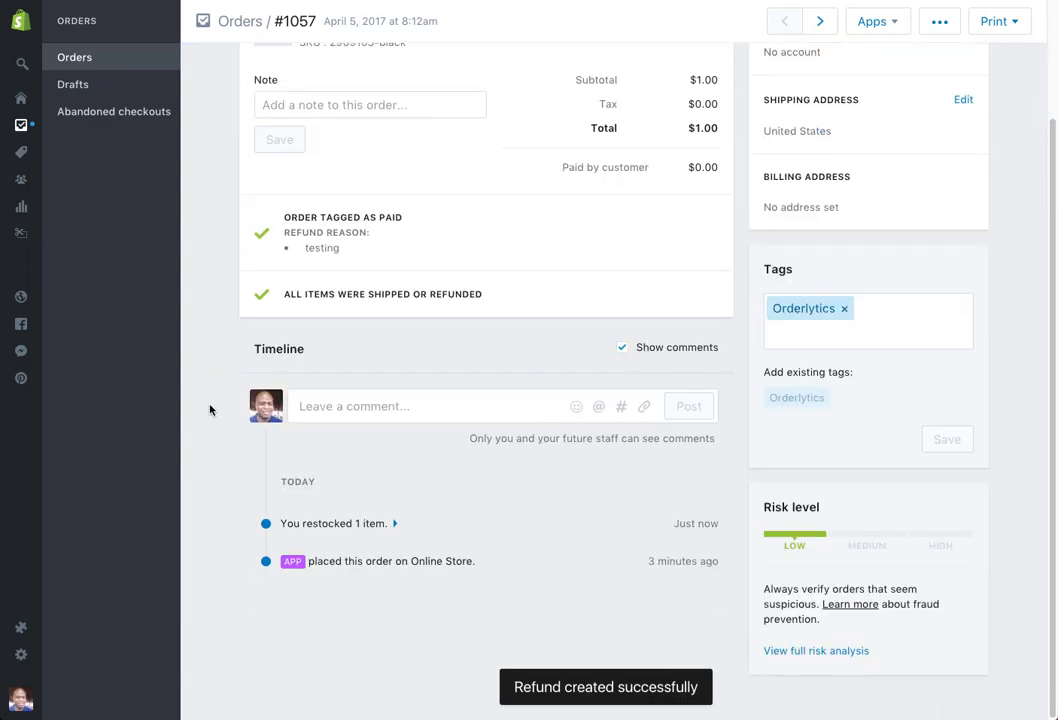
{"action": "scroll", "coordinate": [210, 413], "scroll_direction": "up", "scroll_amount": 3}
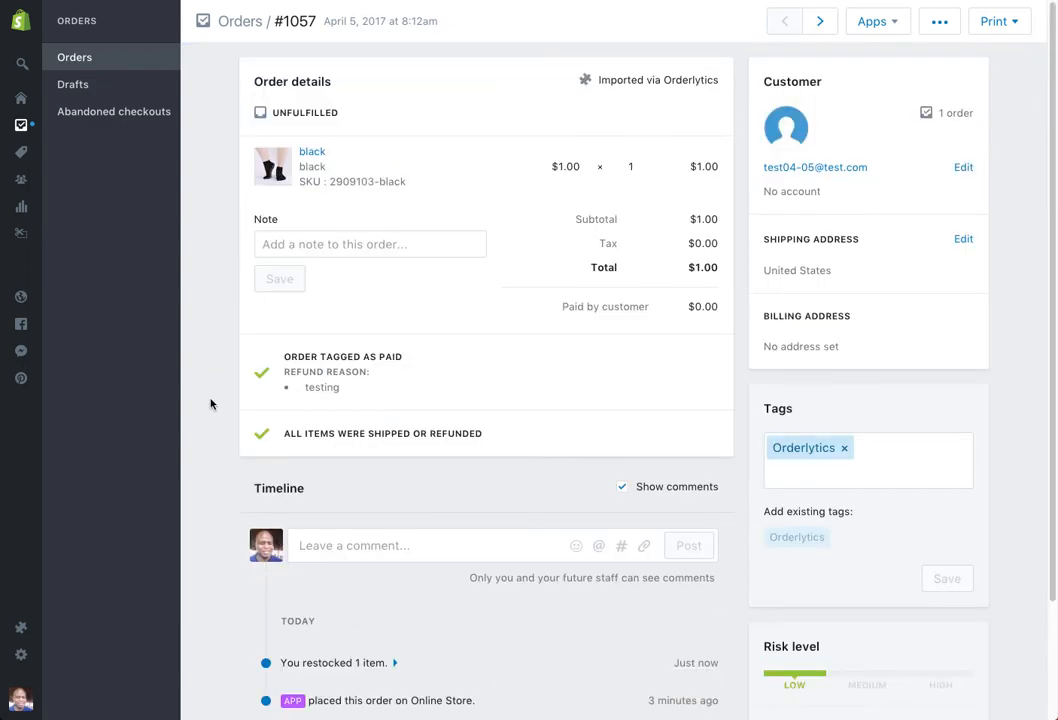
{"action": "scroll", "coordinate": [221, 406], "scroll_direction": "down", "scroll_amount": 3}
{"action": "scroll", "coordinate": [221, 406], "scroll_direction": "up", "scroll_amount": 3}
{"action": "scroll", "coordinate": [520, 330], "scroll_direction": "down", "scroll_amount": 2}
{"action": "scroll", "coordinate": [533, 360], "scroll_direction": "up", "scroll_amount": 1}
{"action": "scroll", "coordinate": [533, 360], "scroll_direction": "up", "scroll_amount": 1}
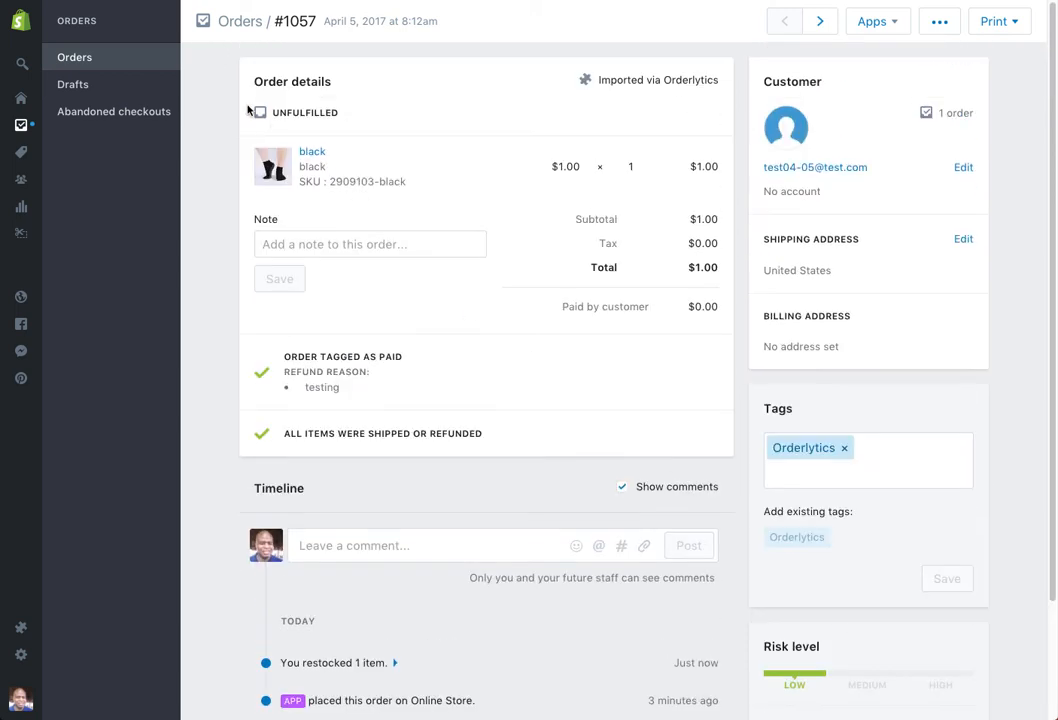
- Open Import From Store under PRODUCTS and view the Shopify Store and Retailer options without choosing any
{"action": "left_click", "coordinate": [244, 28]}
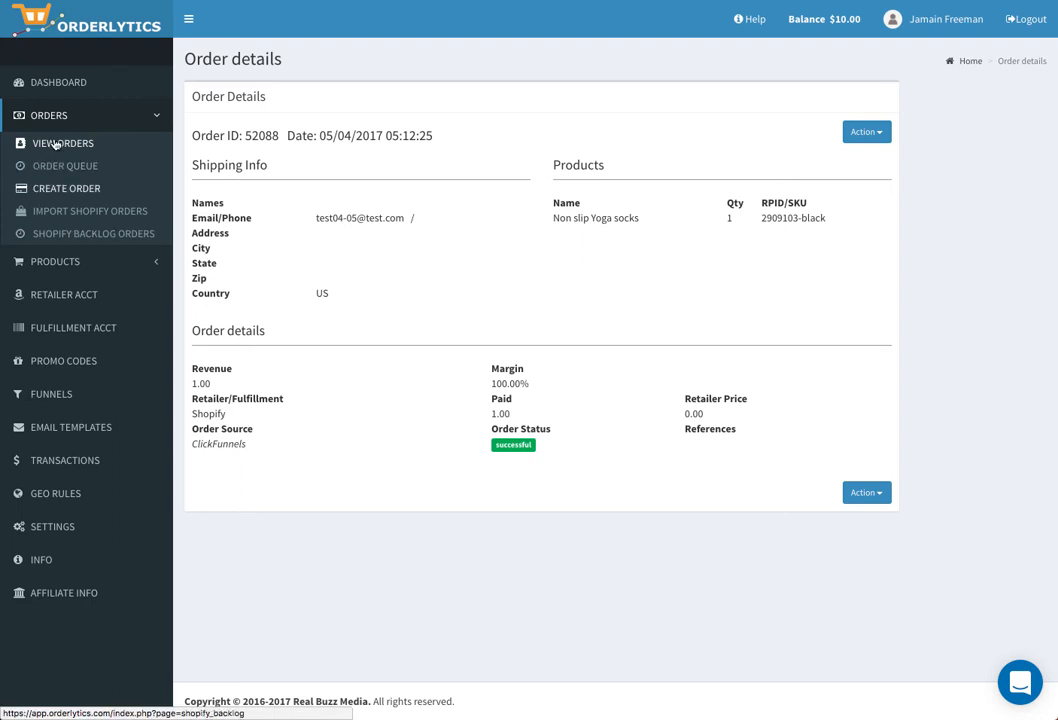
{"action": "left_click", "coordinate": [68, 262]}
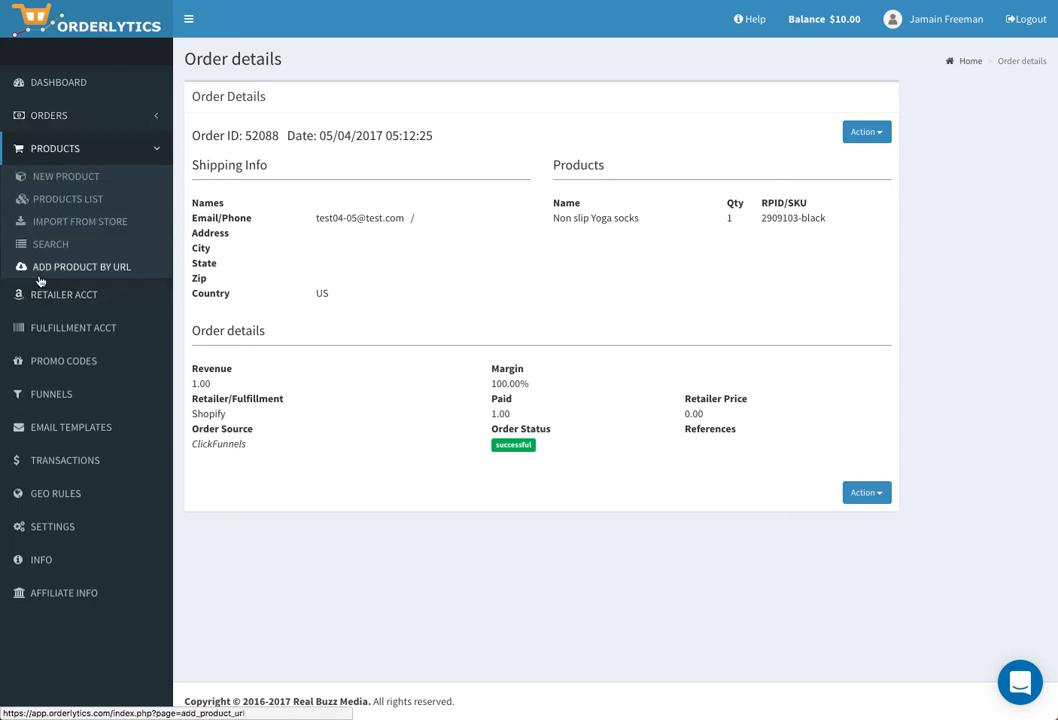
{"action": "left_click", "coordinate": [57, 229]}
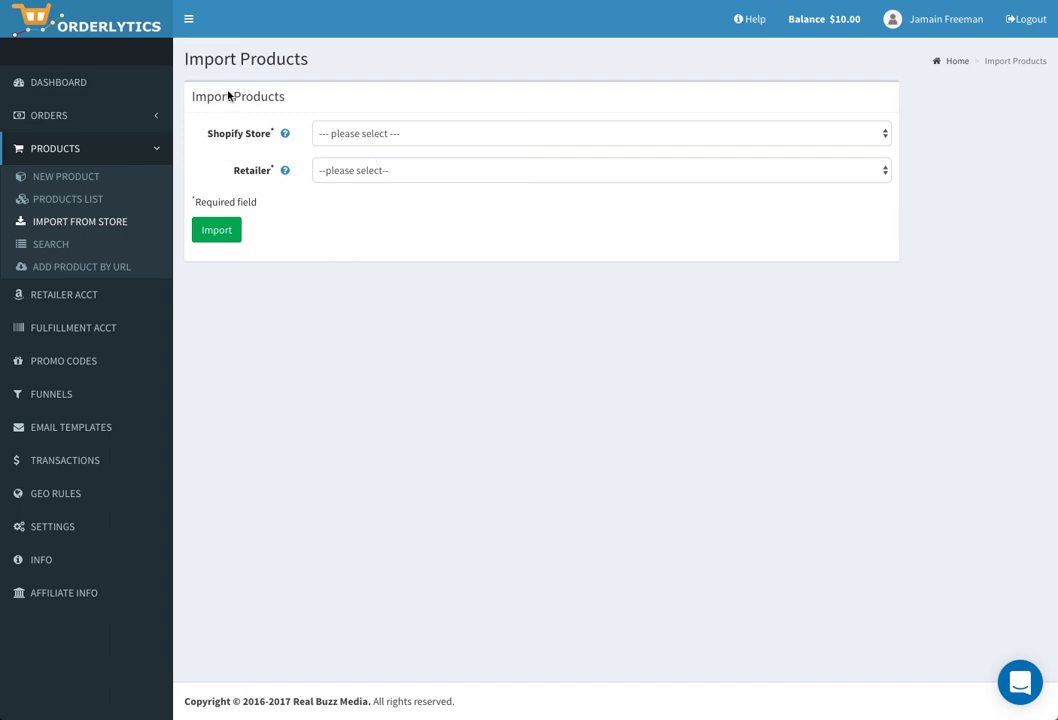
{"action": "left_click", "coordinate": [389, 140]}
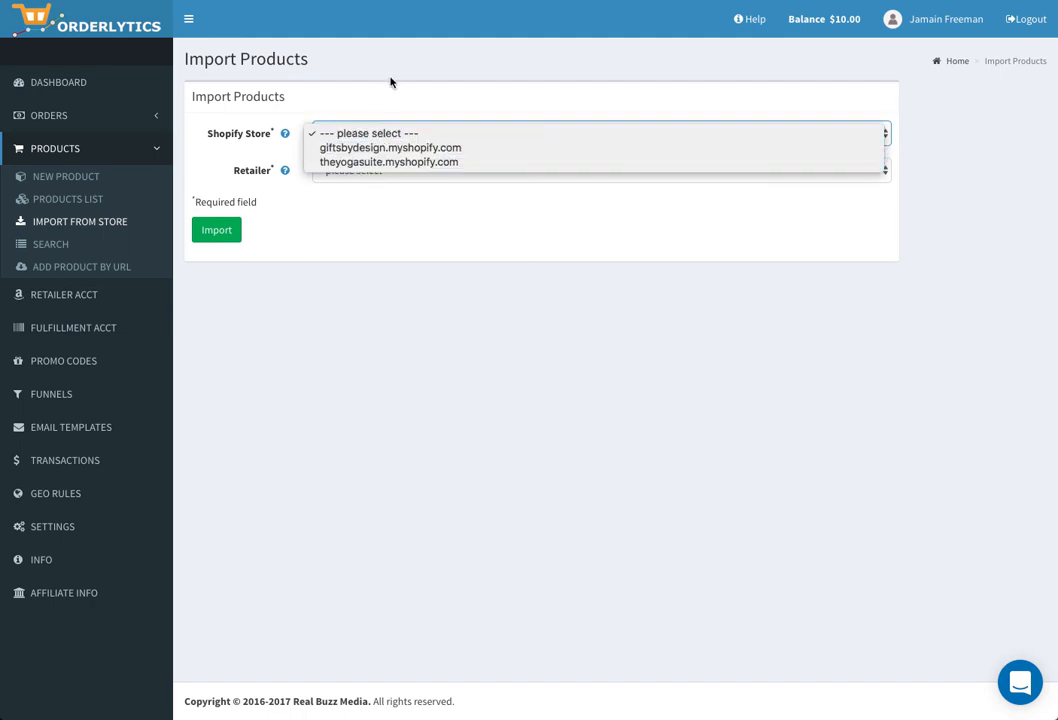
{"action": "left_click", "coordinate": [357, 97]}
{"action": "left_click", "coordinate": [373, 165]}
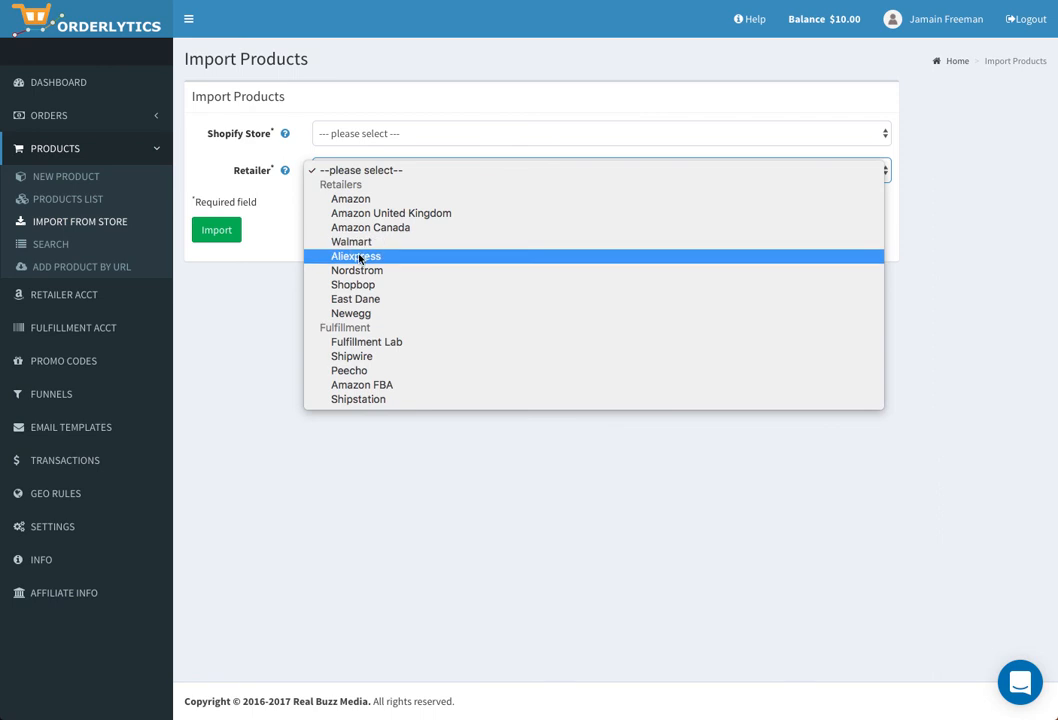
{"action": "left_click", "coordinate": [218, 255]}
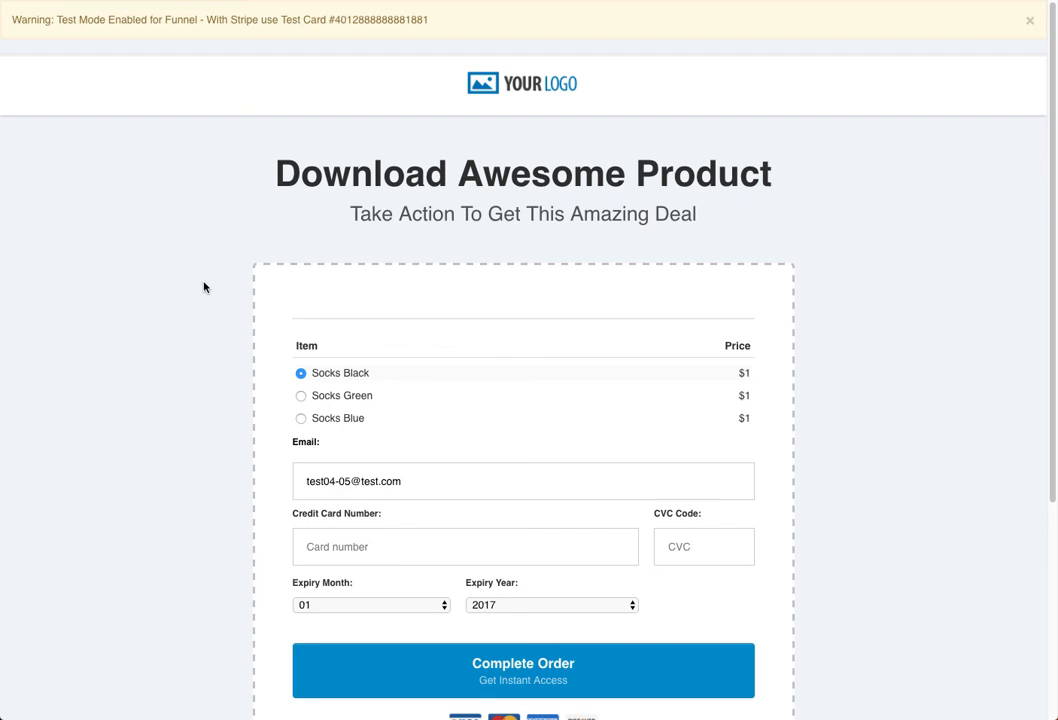
- Scroll the sock order form to review Socks Black selected and the test e-mail entered
{"action": "scroll", "coordinate": [205, 288], "scroll_direction": "down", "scroll_amount": 3}
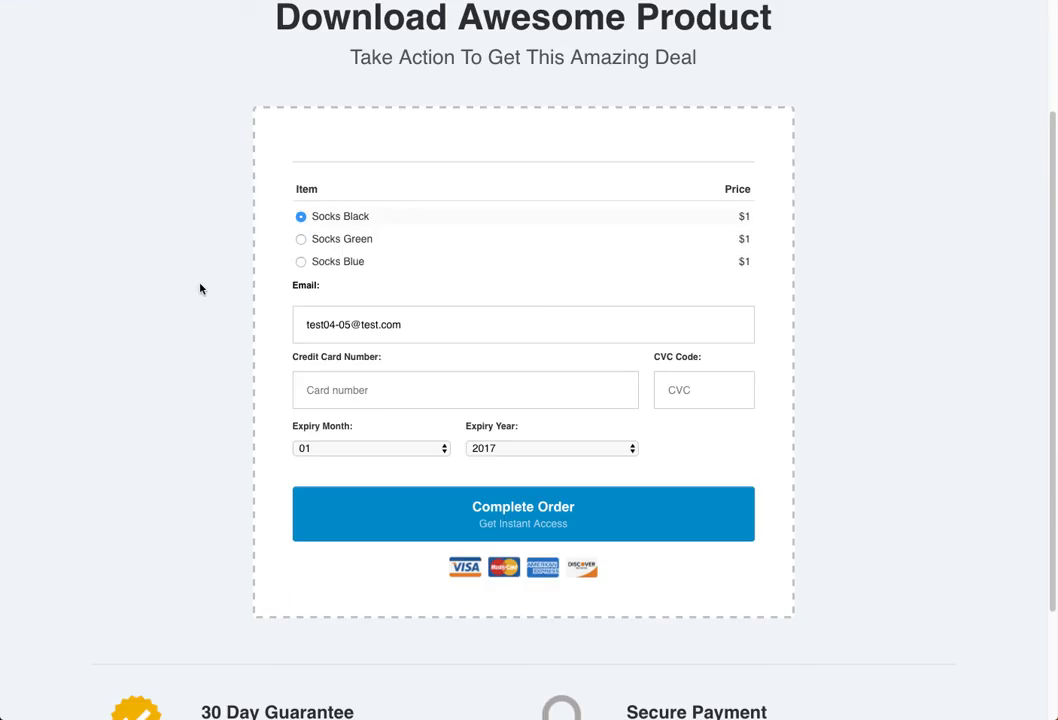
{"action": "scroll", "coordinate": [200, 289], "scroll_direction": "up", "scroll_amount": 3}
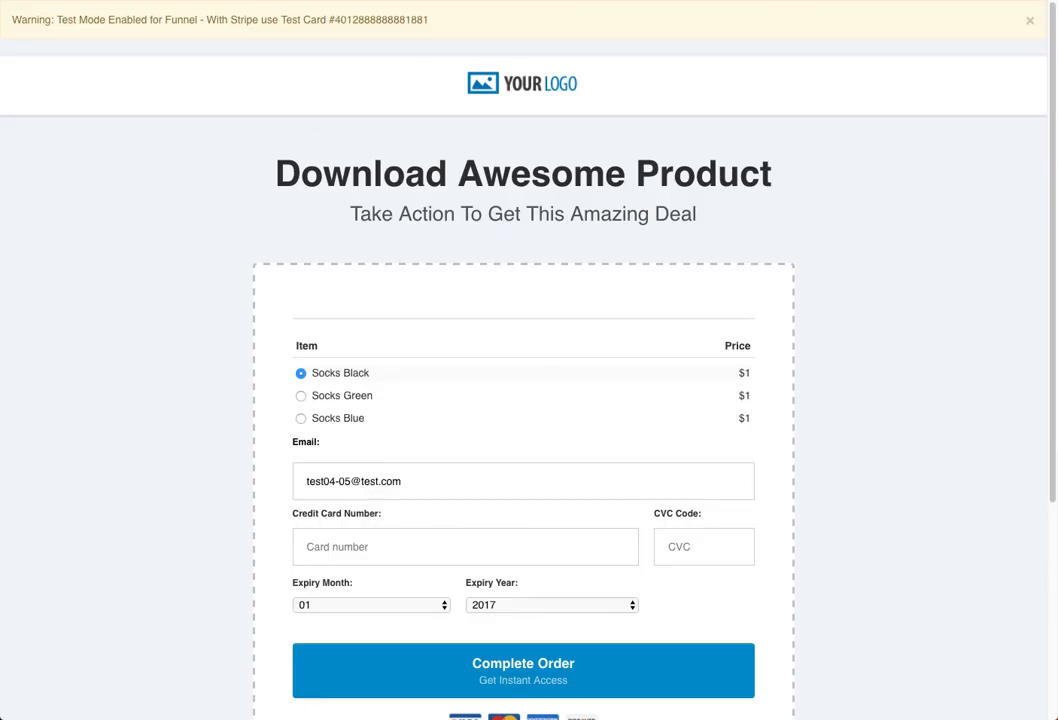